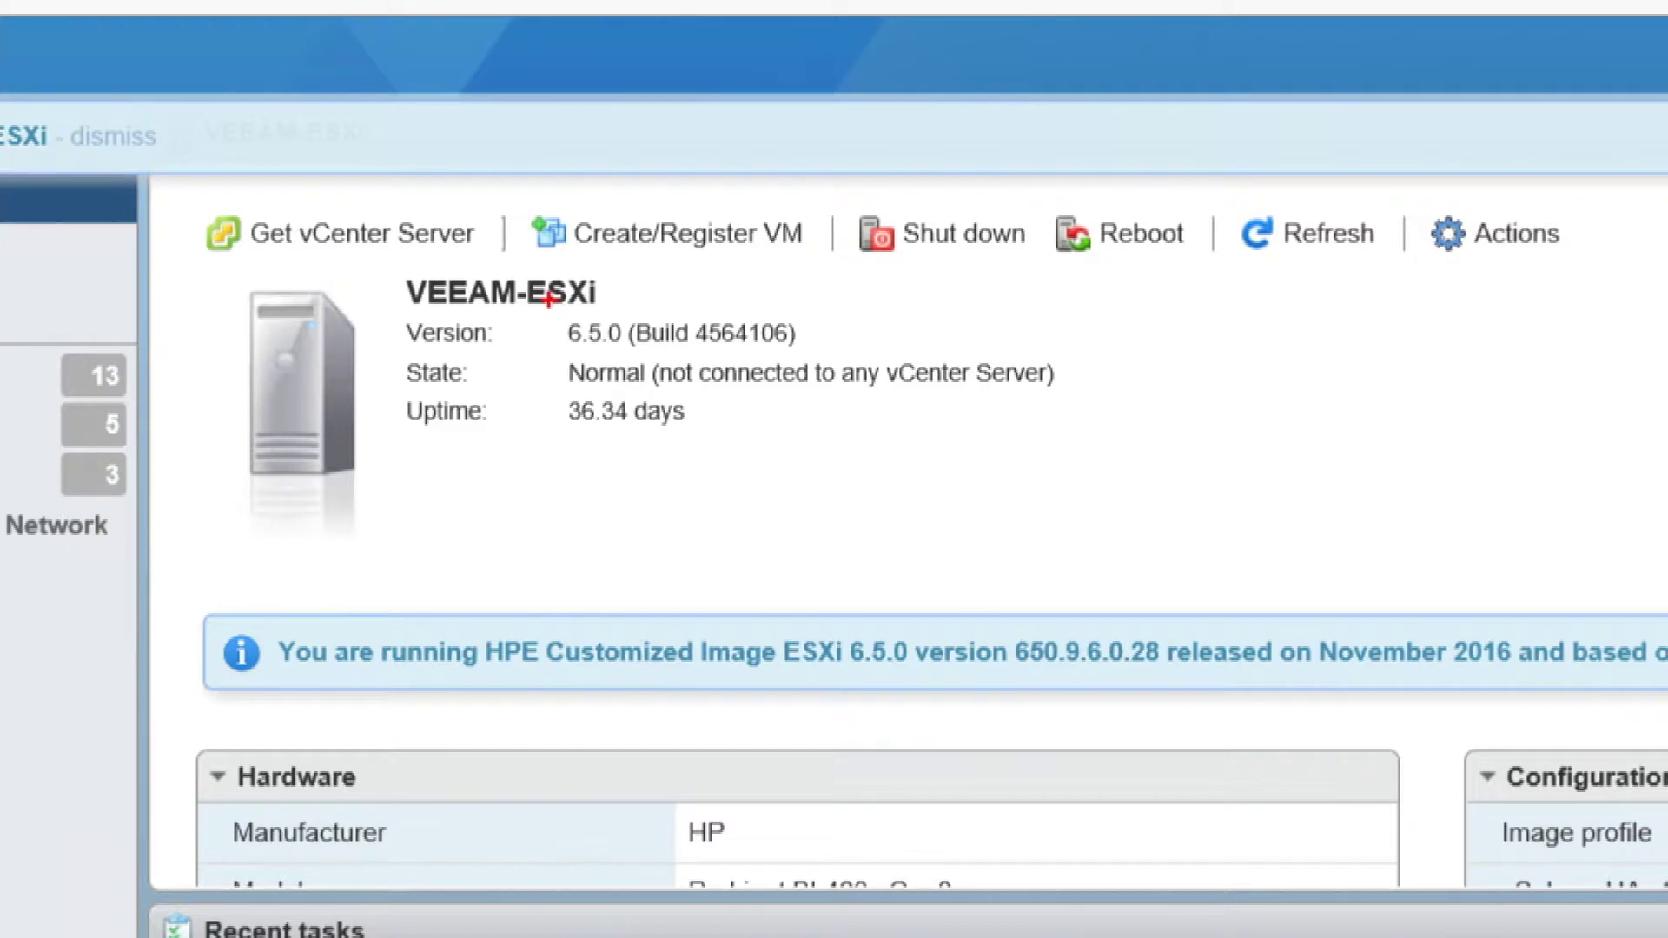
Step: Leave the ESXi host page and start an Instant VM Recovery of the Sharepoint VM from its 21.03.2018 23:06 restore point
mouse_move(545, 298)
mouse_down()
mouse_move(718, 376)
mouse_move(886, 354)
mouse_up()
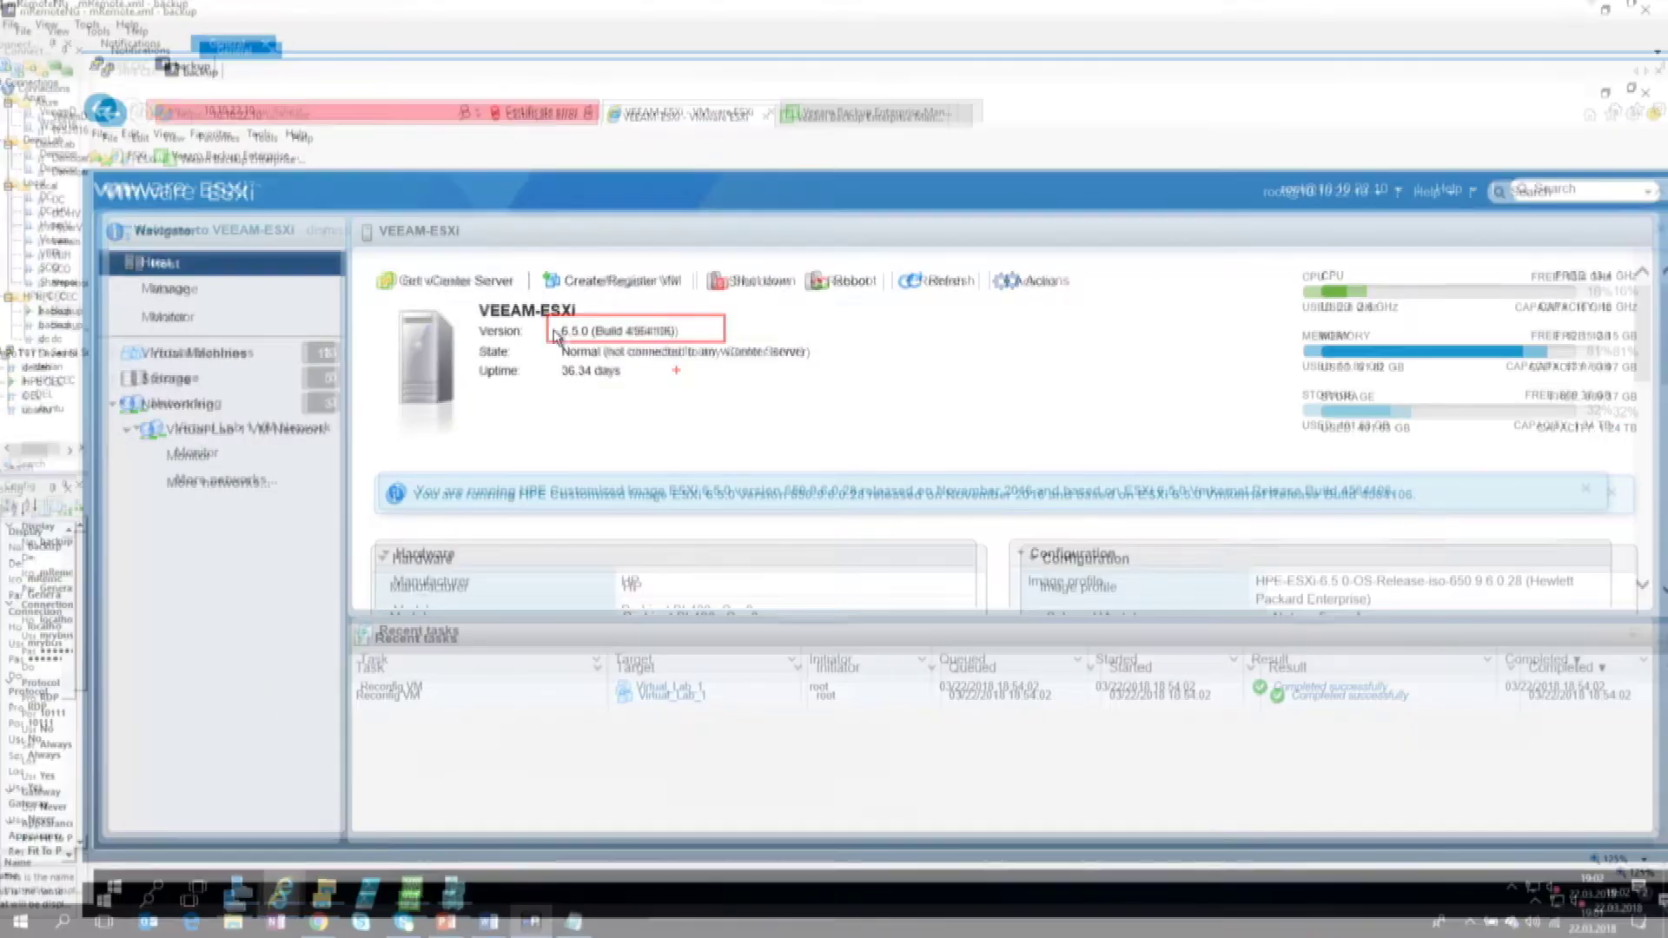
click(1566, 93)
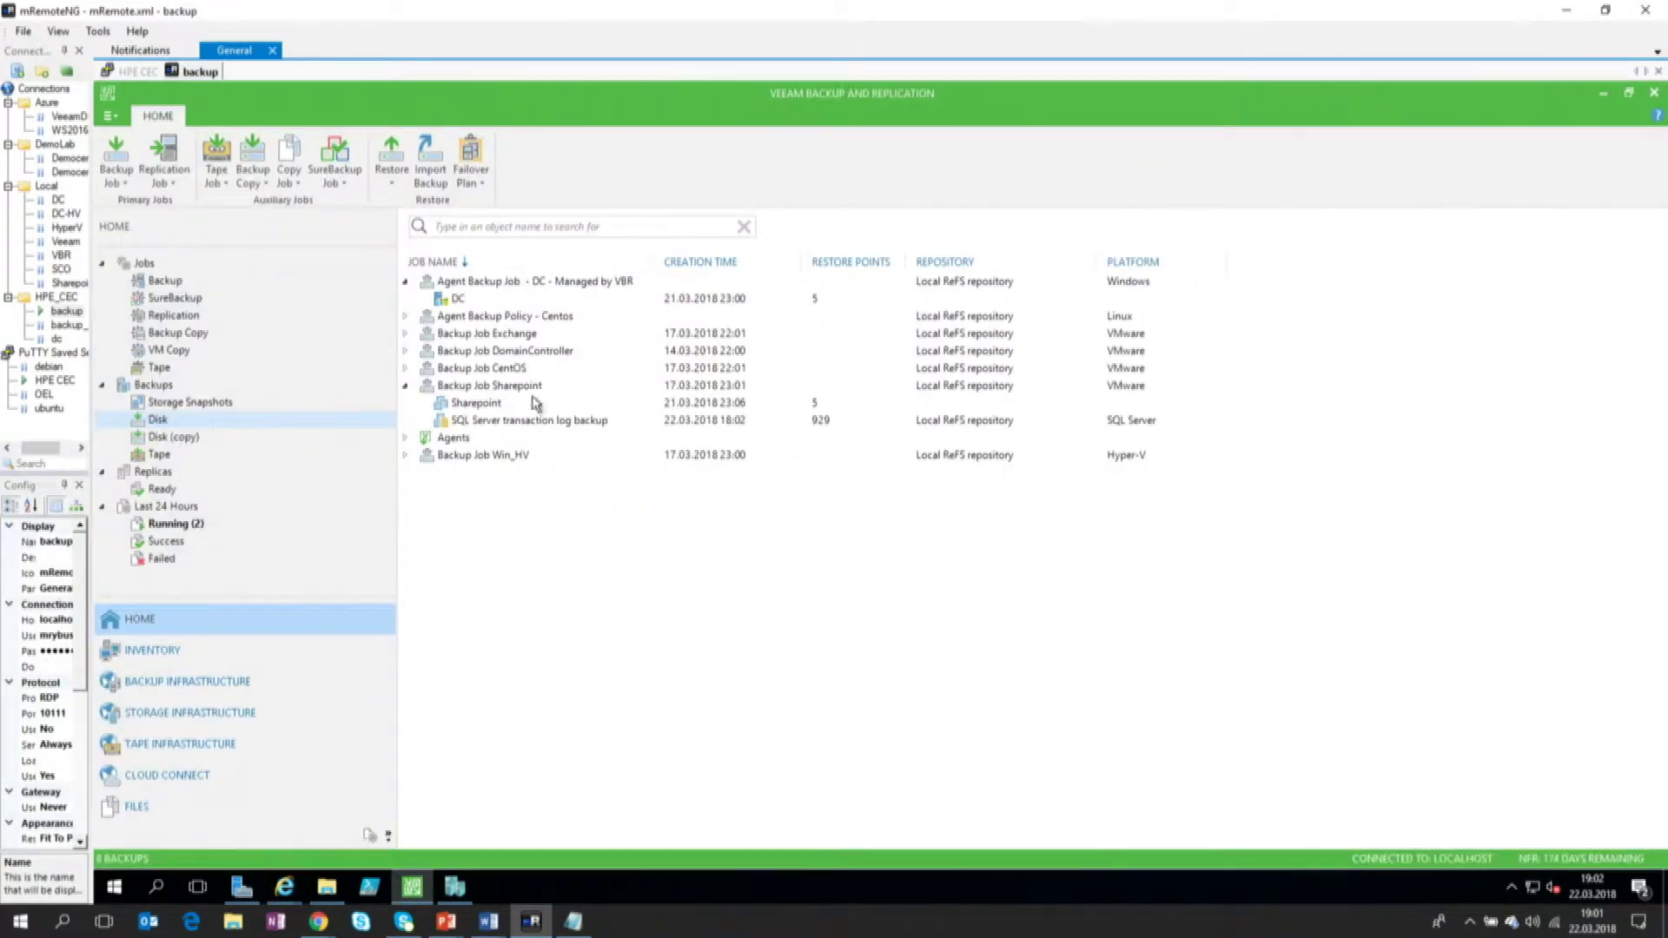
right_click(493, 406)
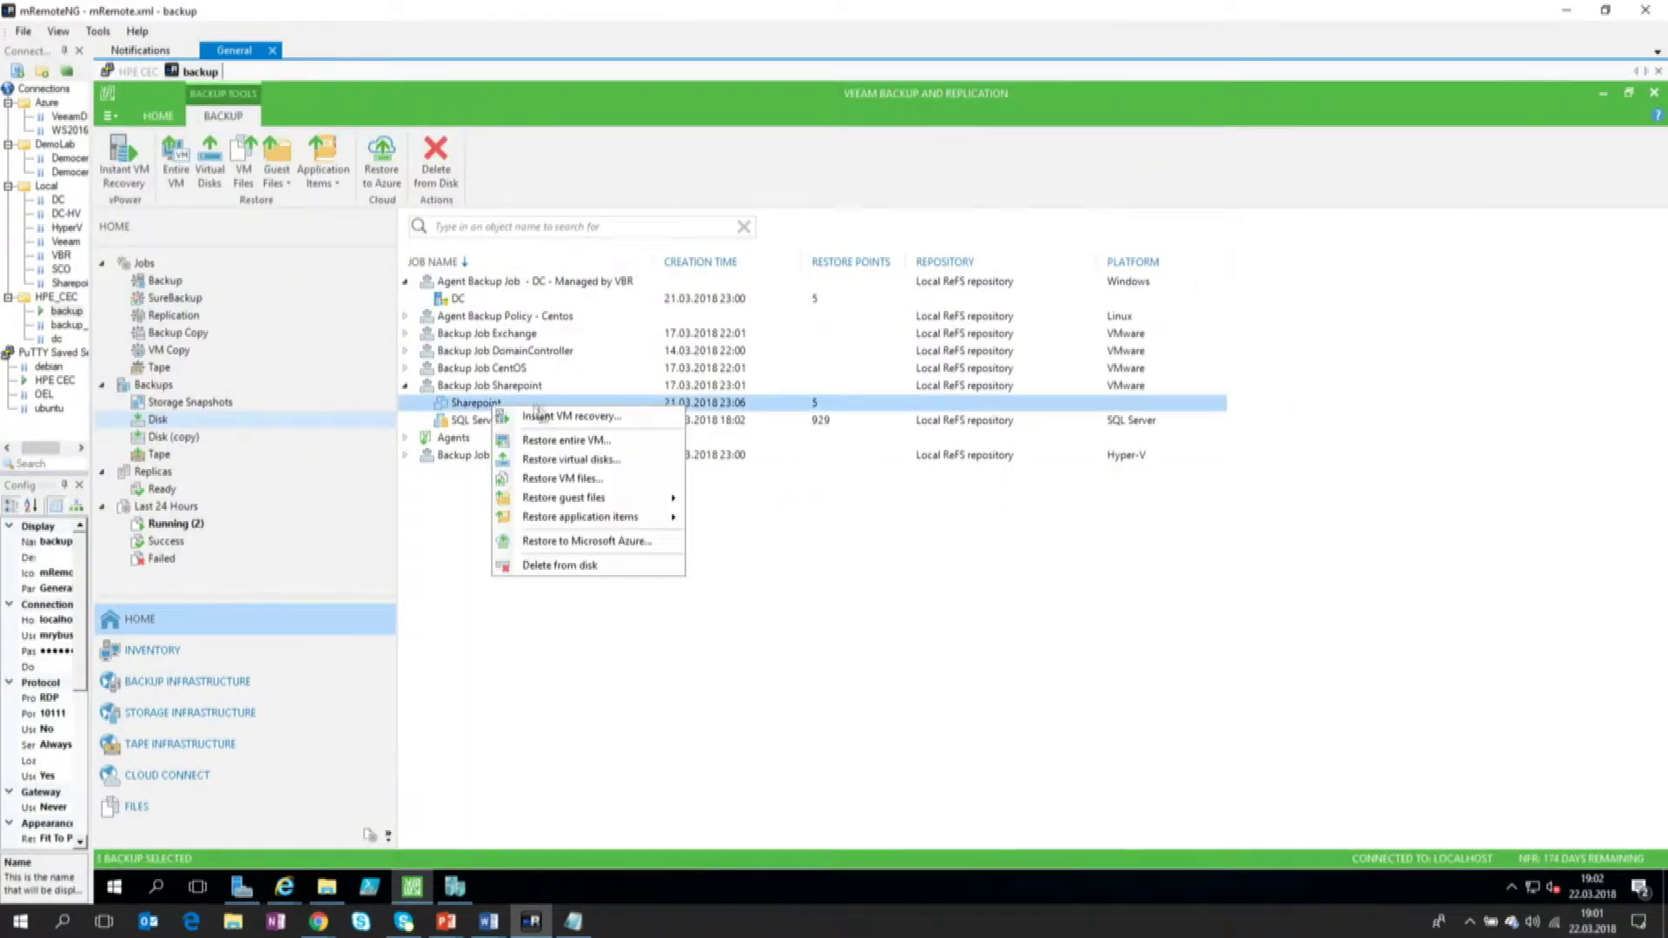
click(597, 418)
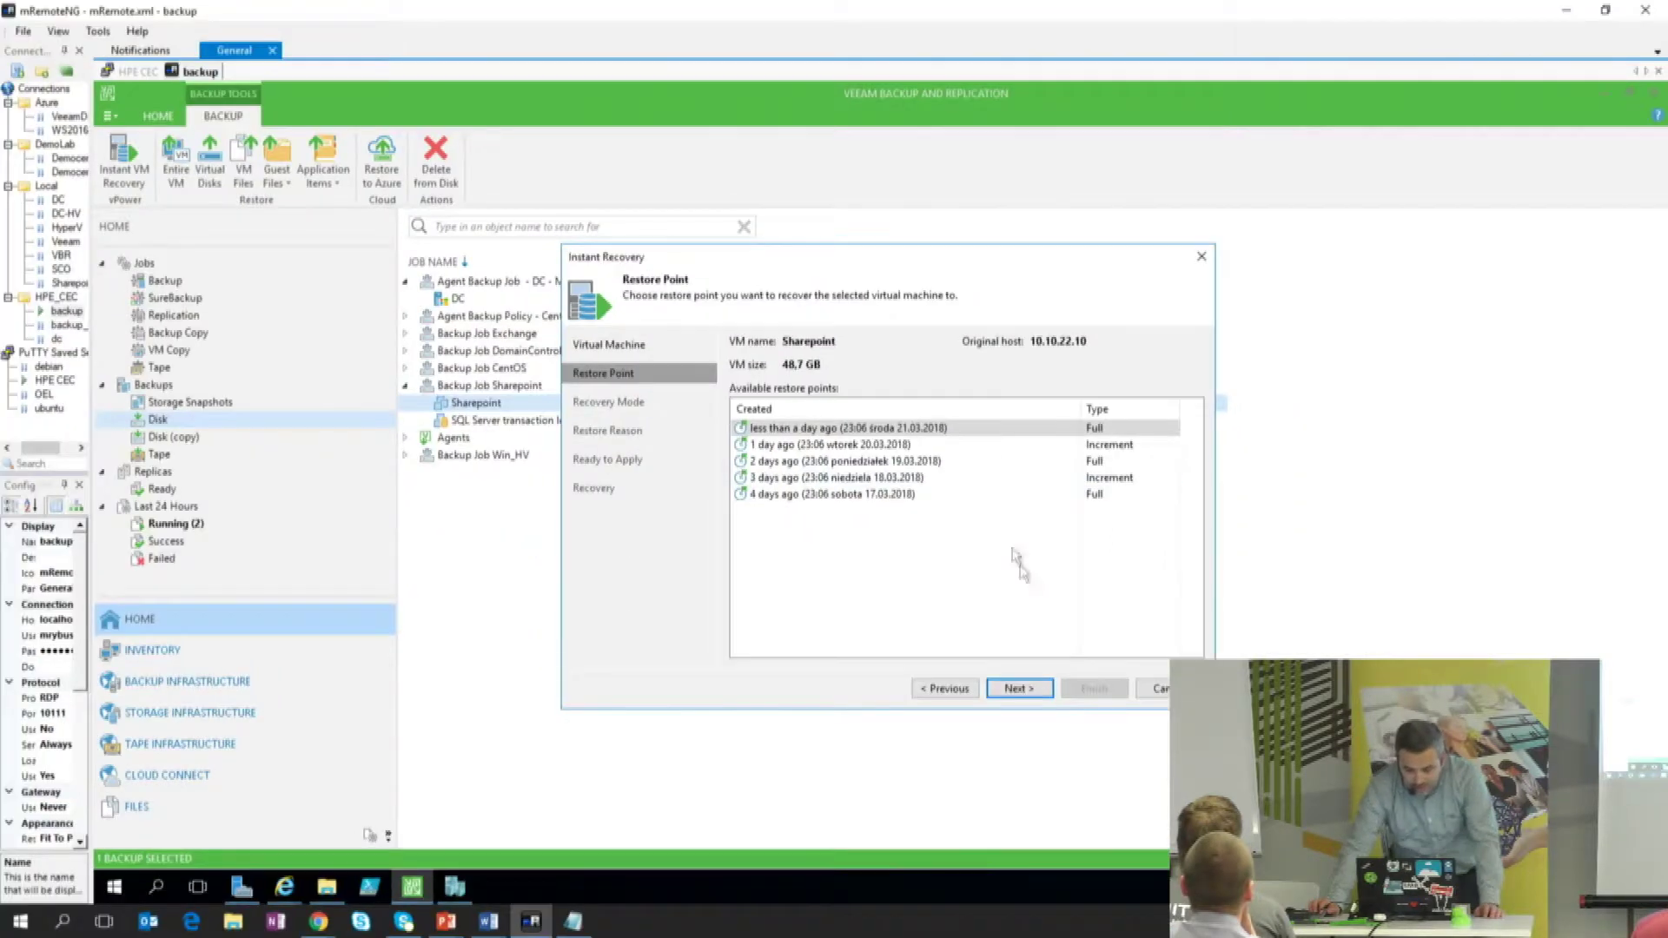
click(1037, 690)
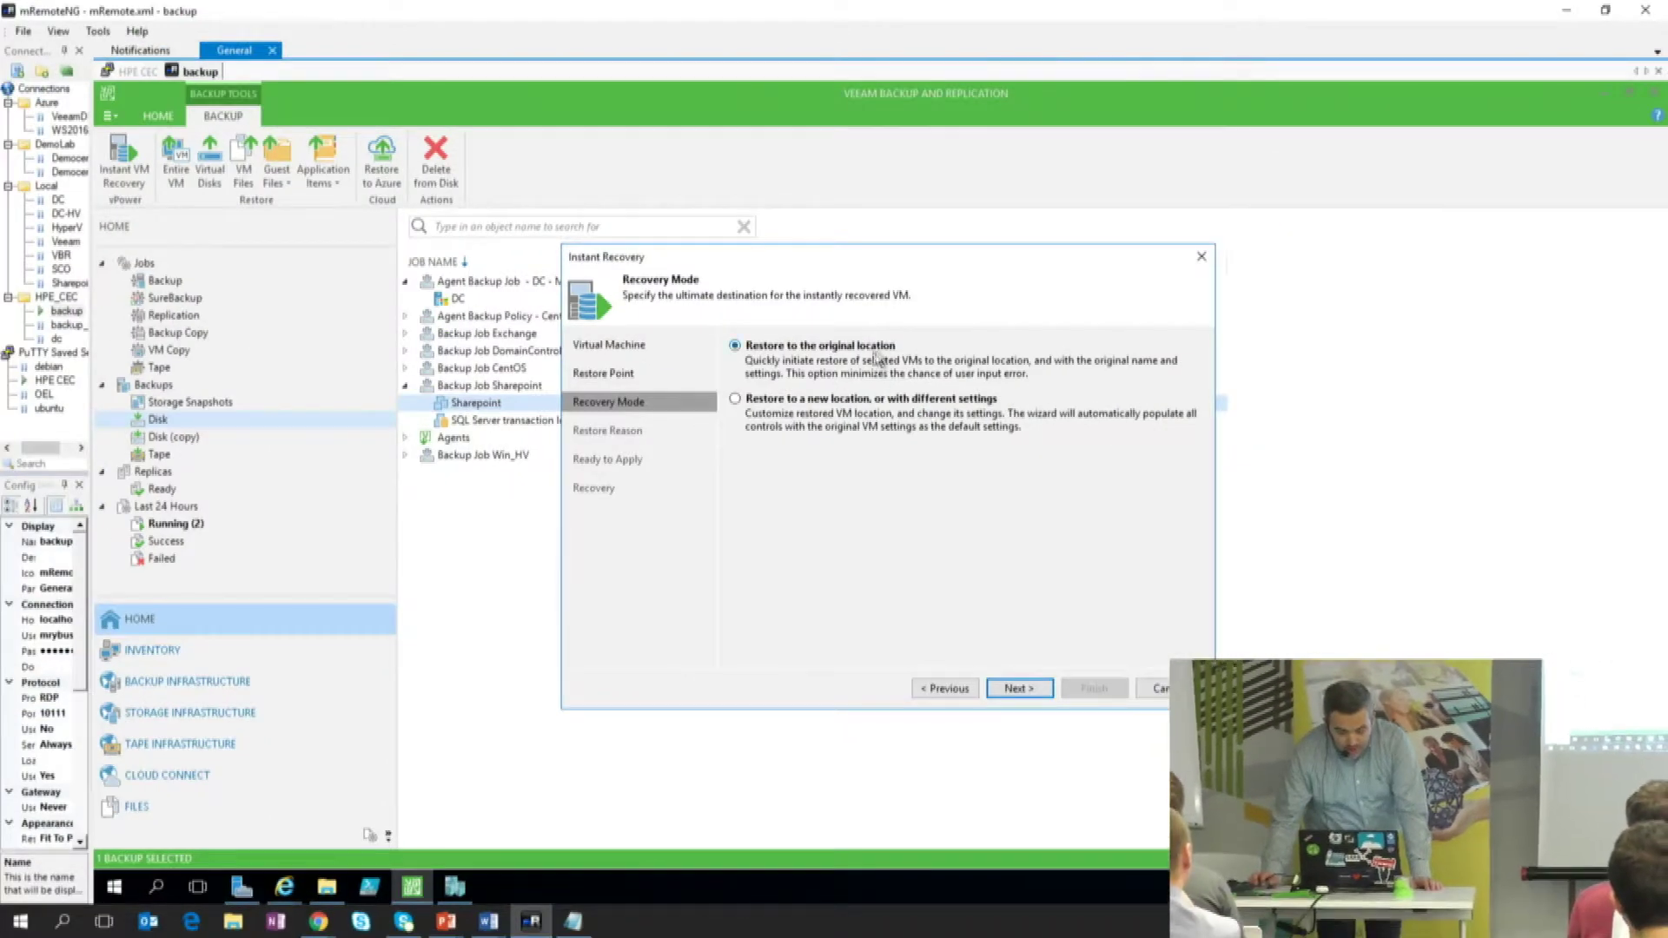
Step: Choose recovery to a new location or with different settings on host 10.10.22.10, naming the restored VM Sharepoint_sodo
click(850, 408)
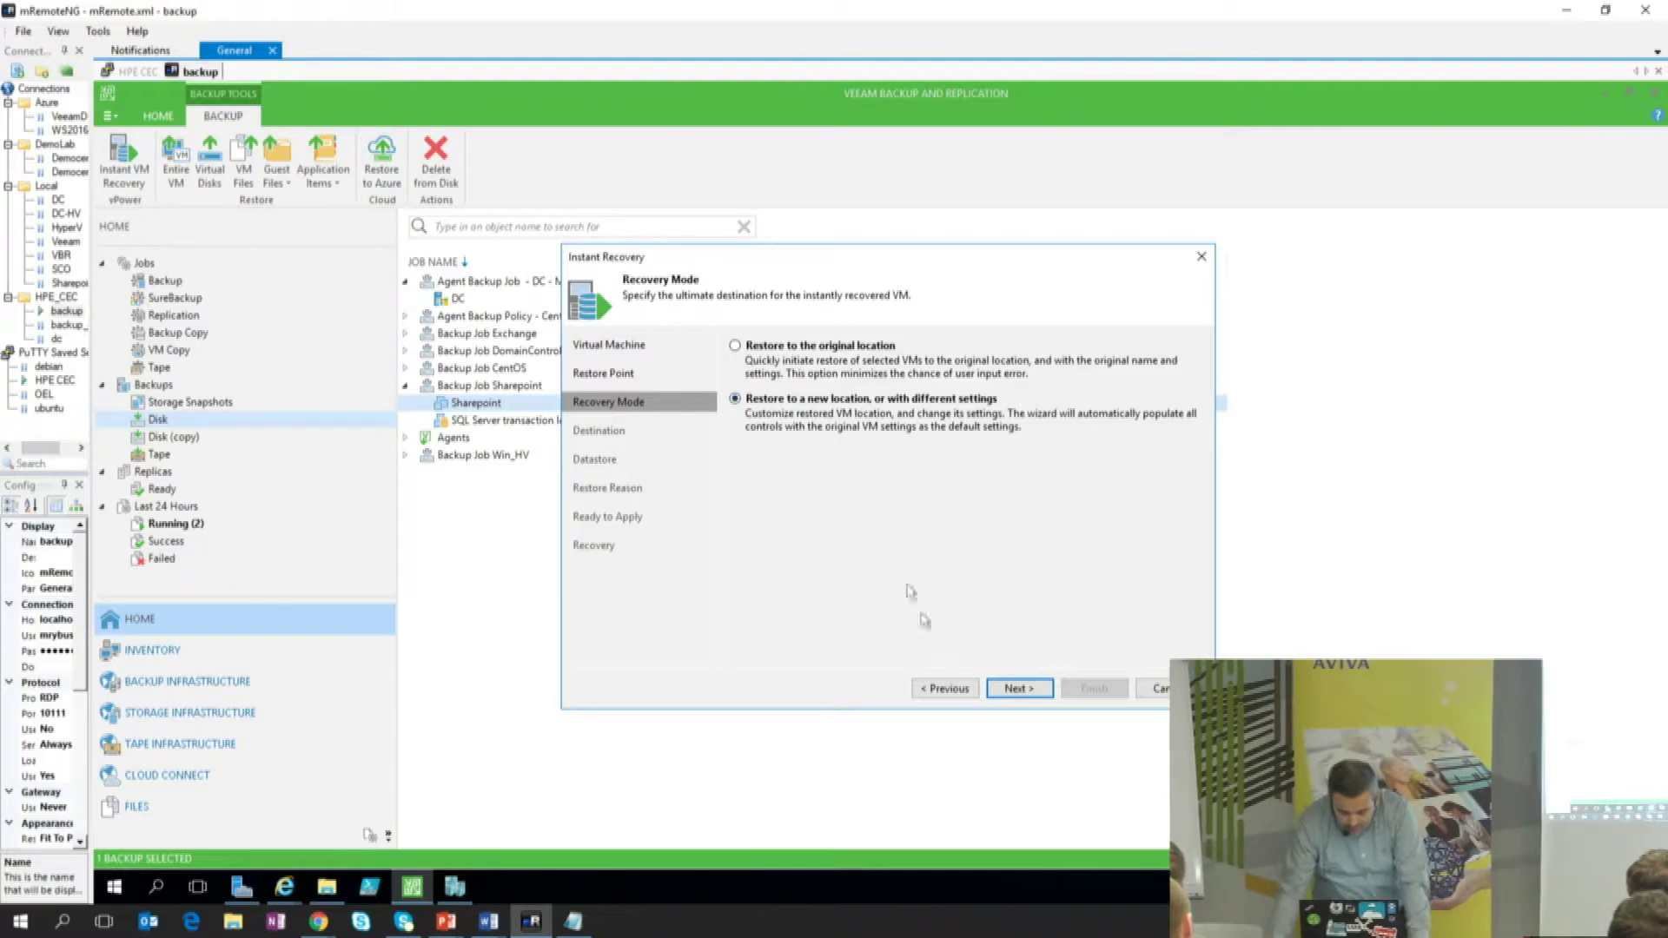
click(1021, 689)
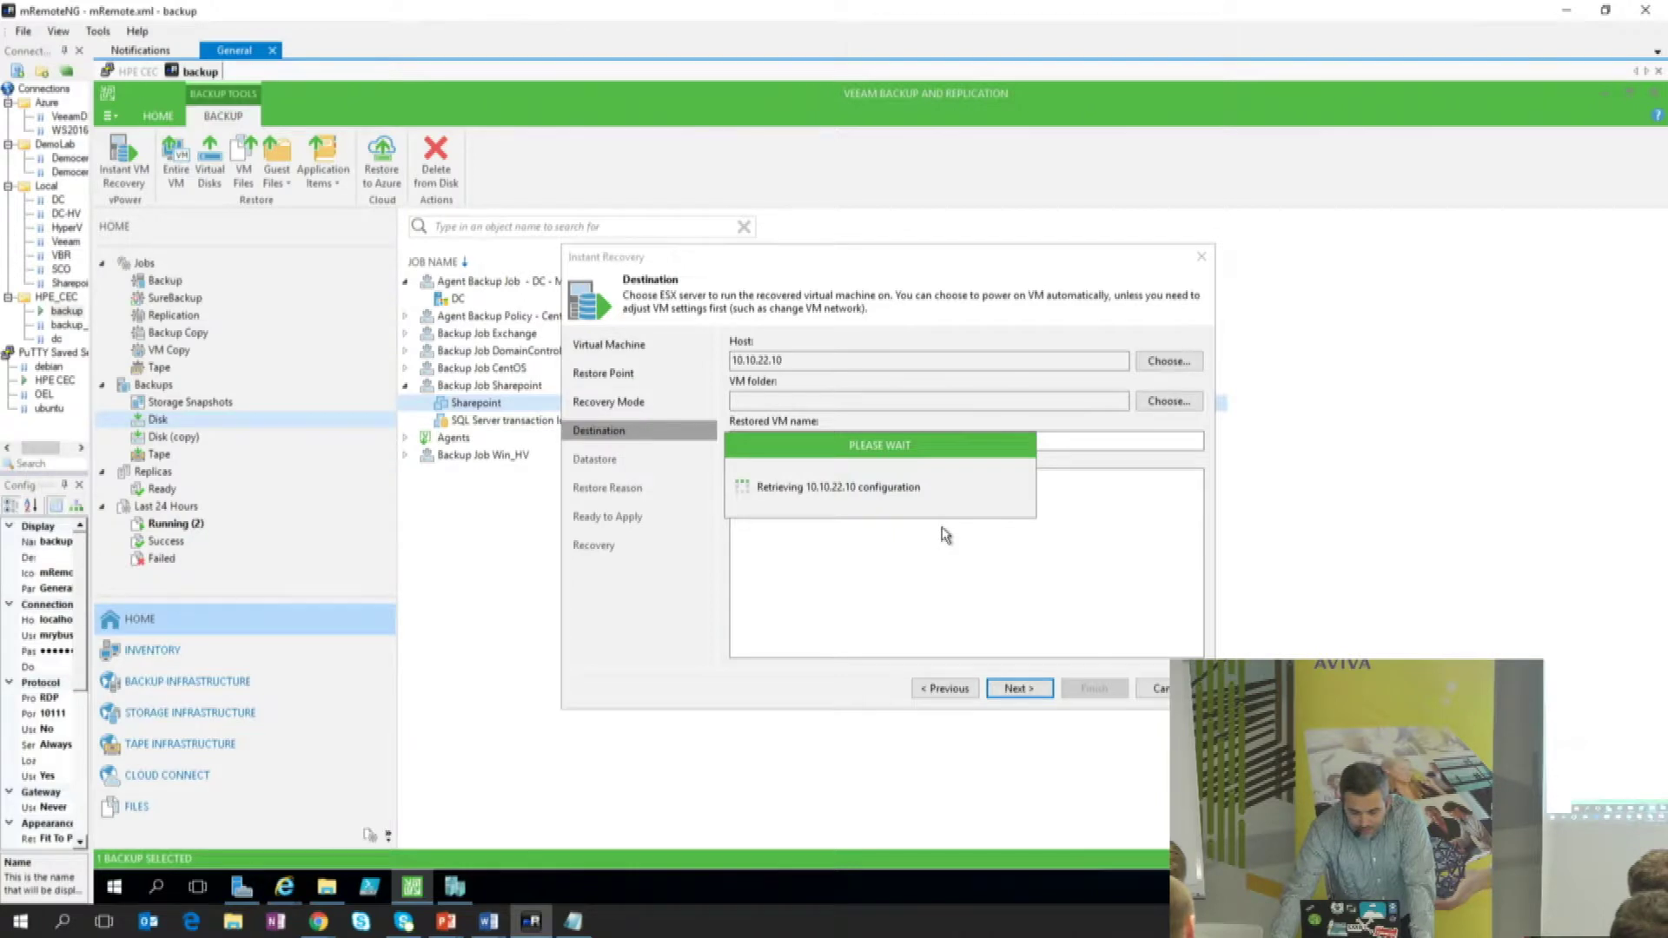
click(857, 438)
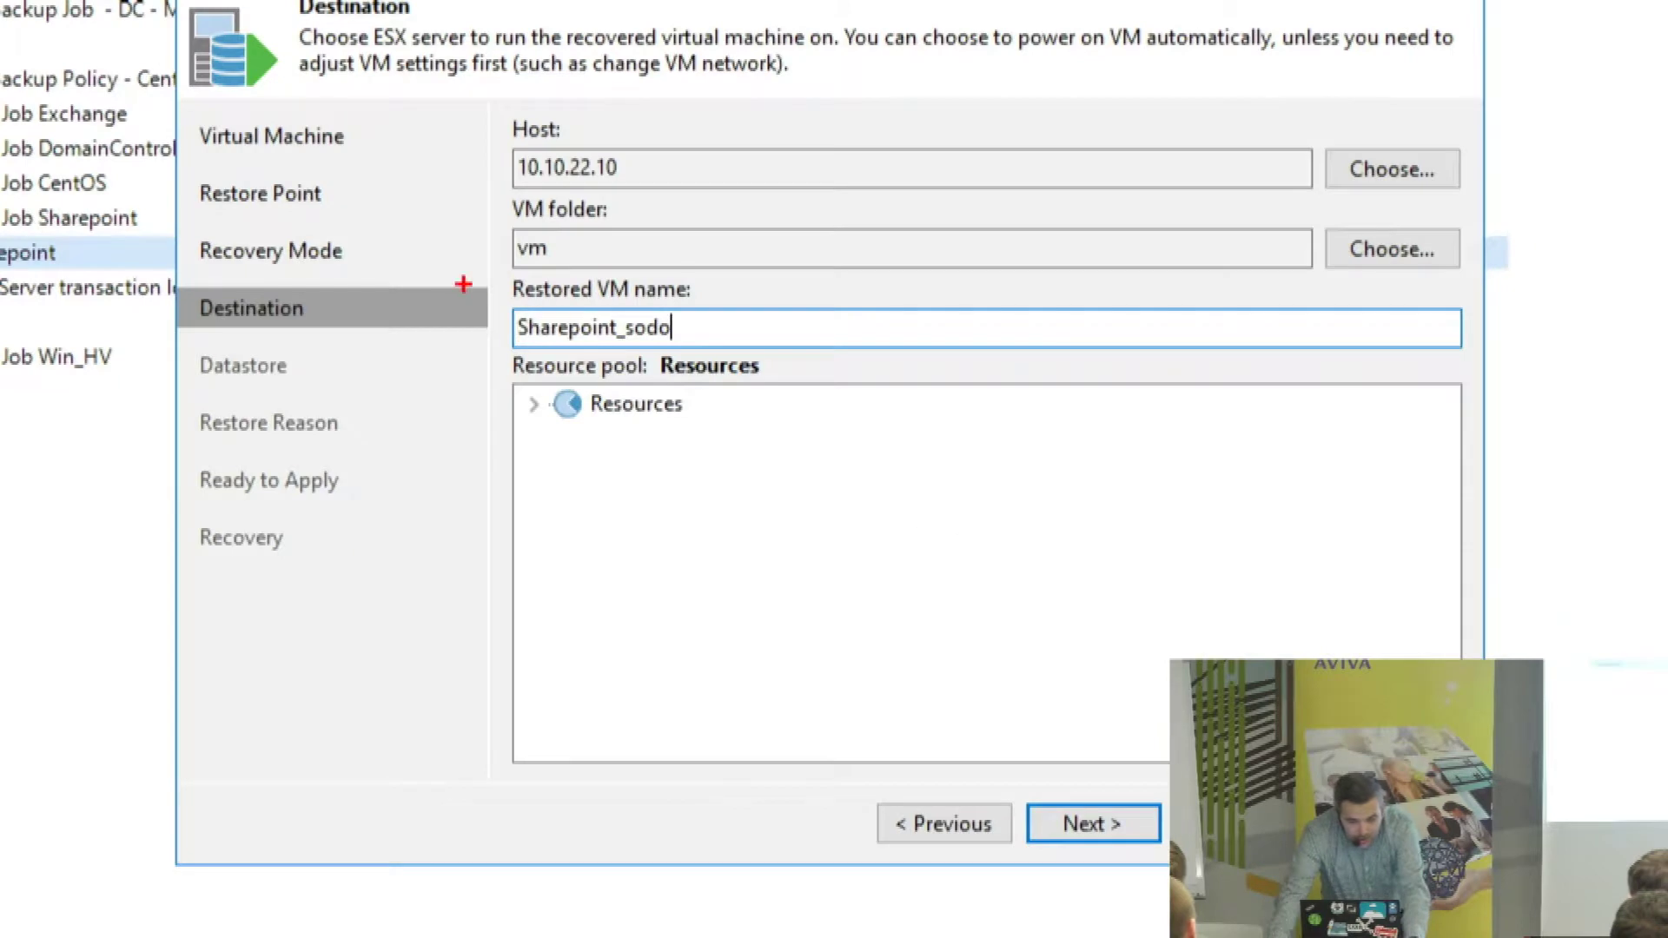
mouse_move(498, 289)
mouse_down()
mouse_move(607, 354)
mouse_move(714, 360)
mouse_up()
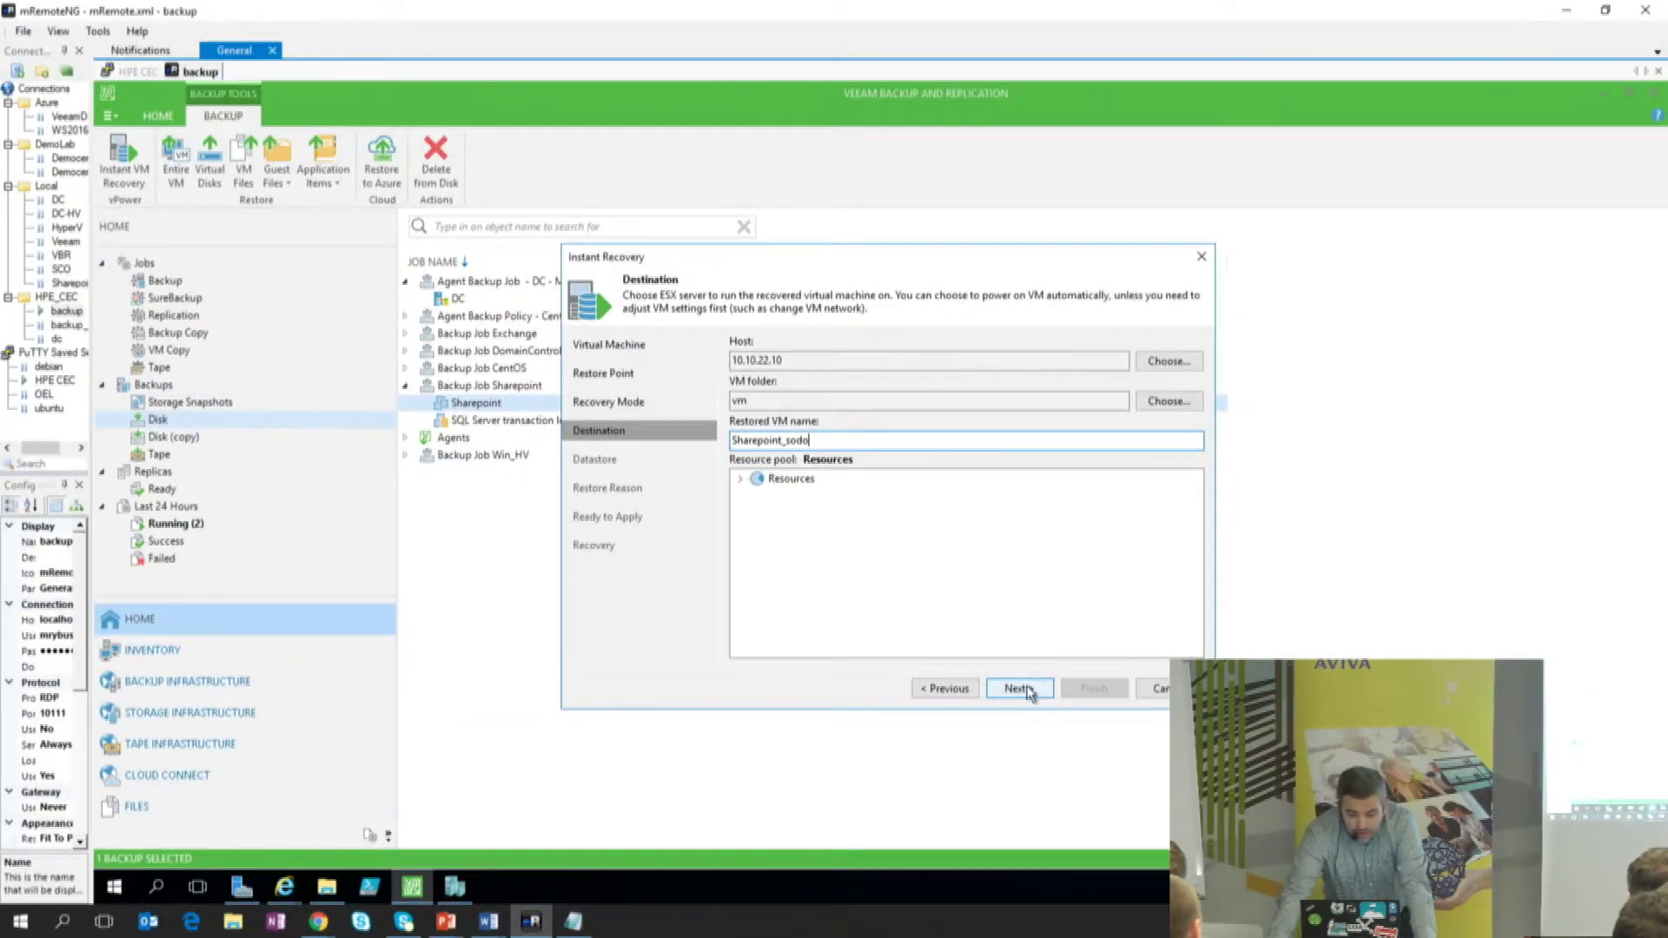
click(1116, 825)
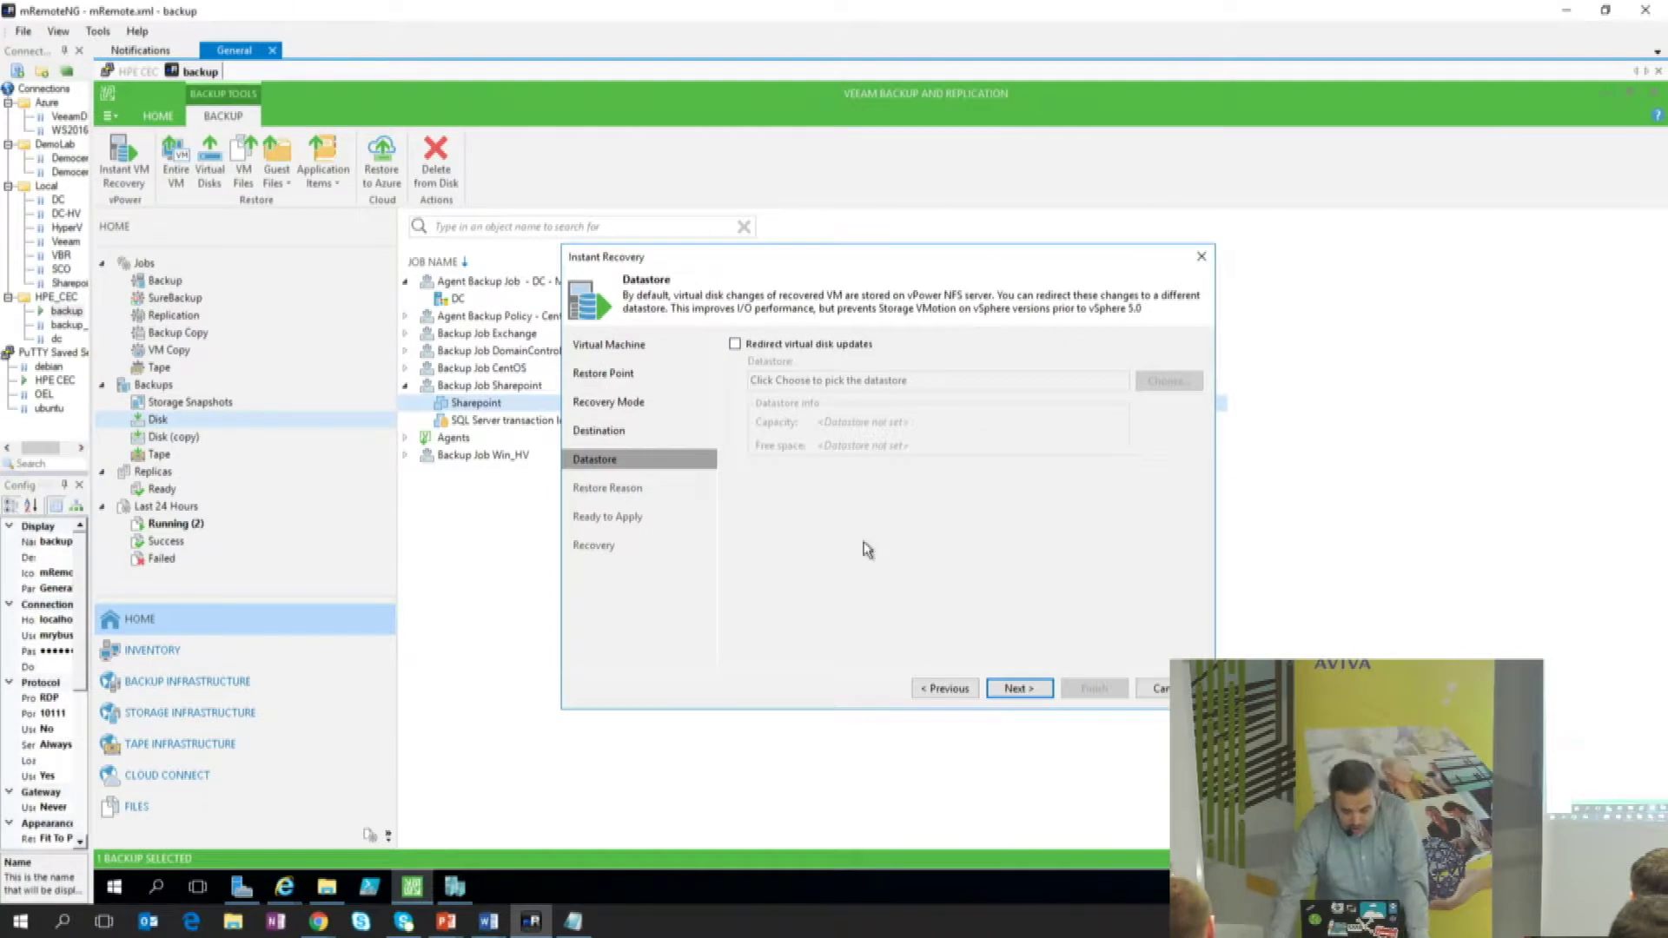
Step: Keep the default datastore and an empty restore reason, and start the restore with automatic power-on enabled and the network disconnected
click(1020, 689)
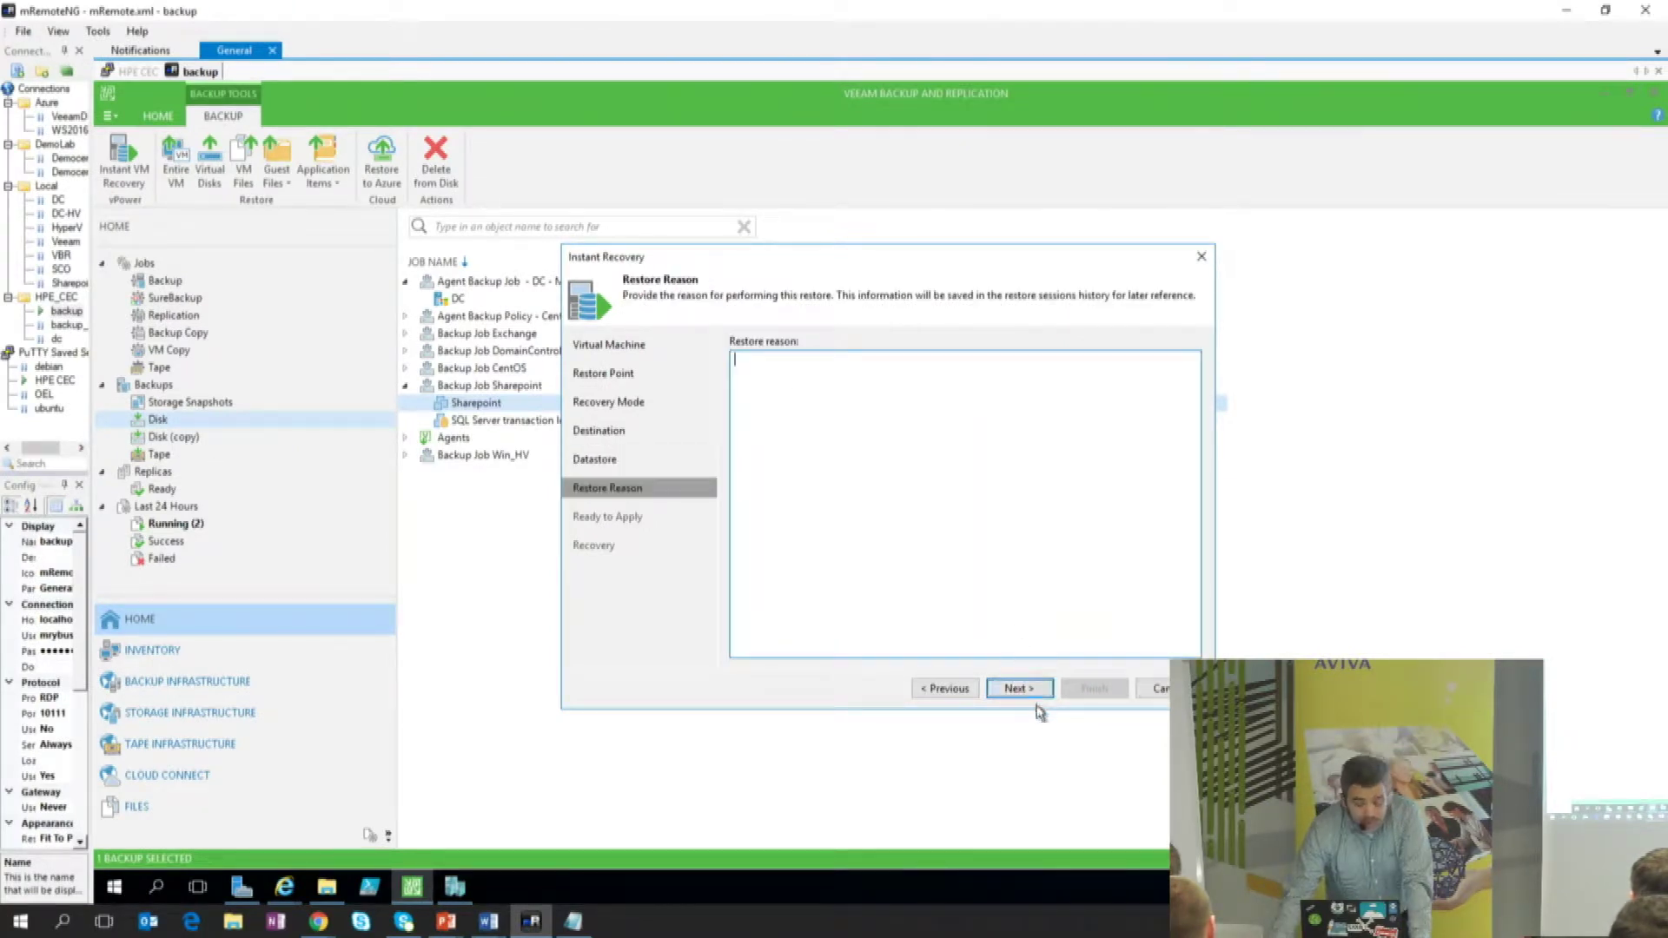
click(1027, 686)
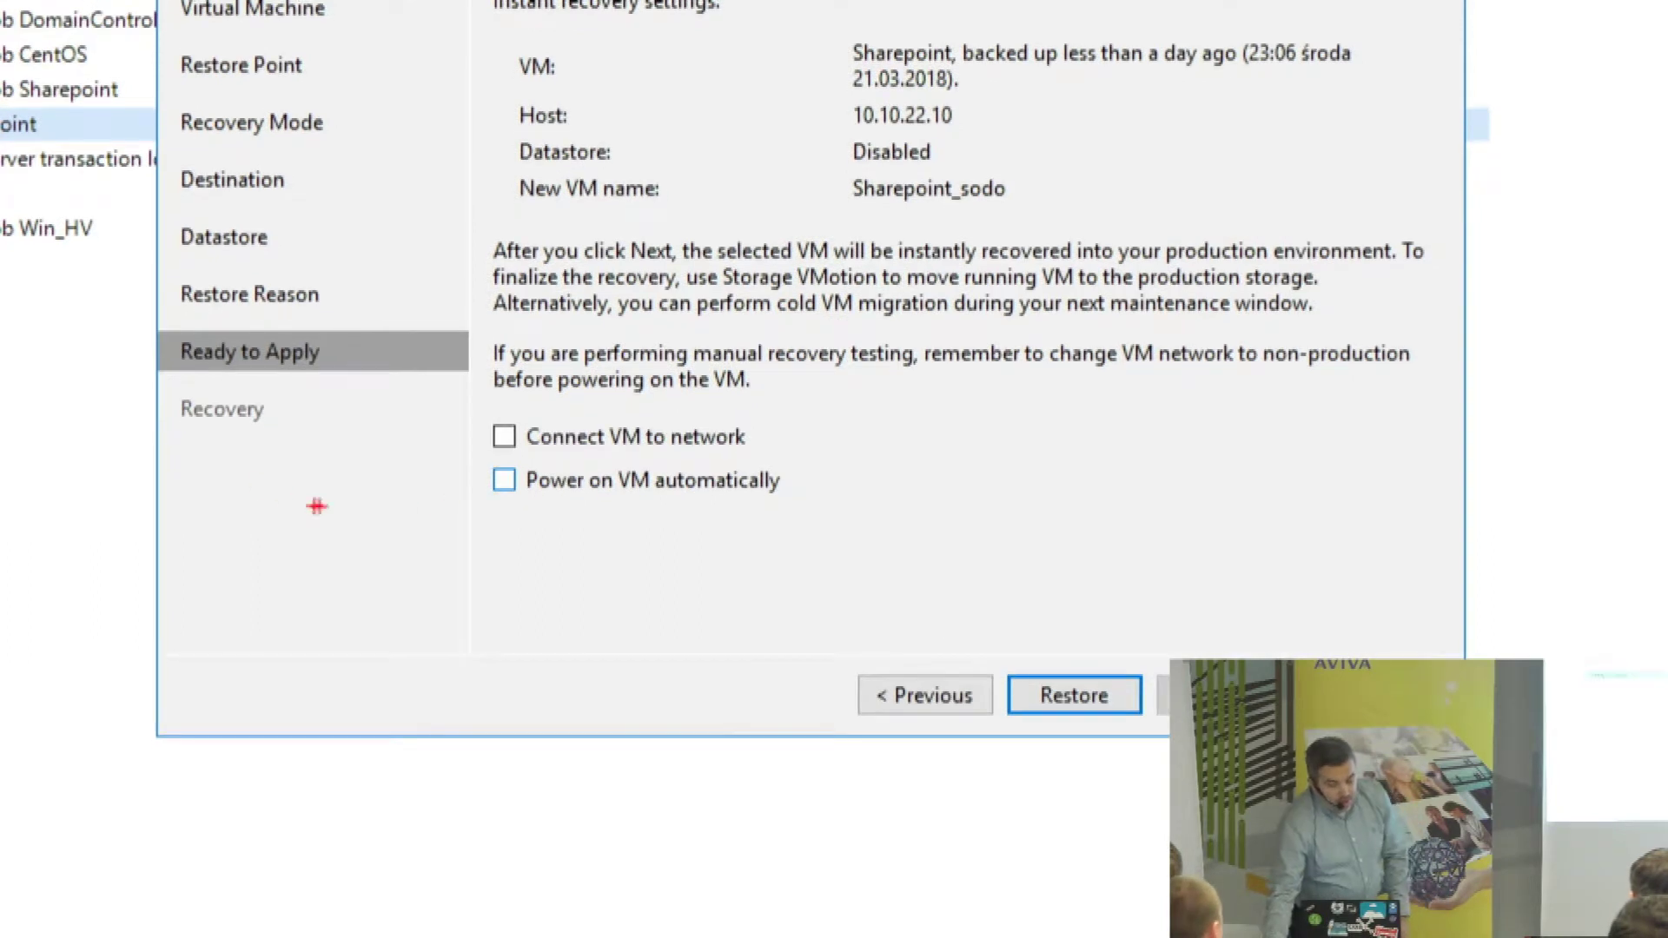
mouse_move(488, 421)
mouse_down()
mouse_move(528, 446)
mouse_move(543, 426)
mouse_move(533, 470)
mouse_up()
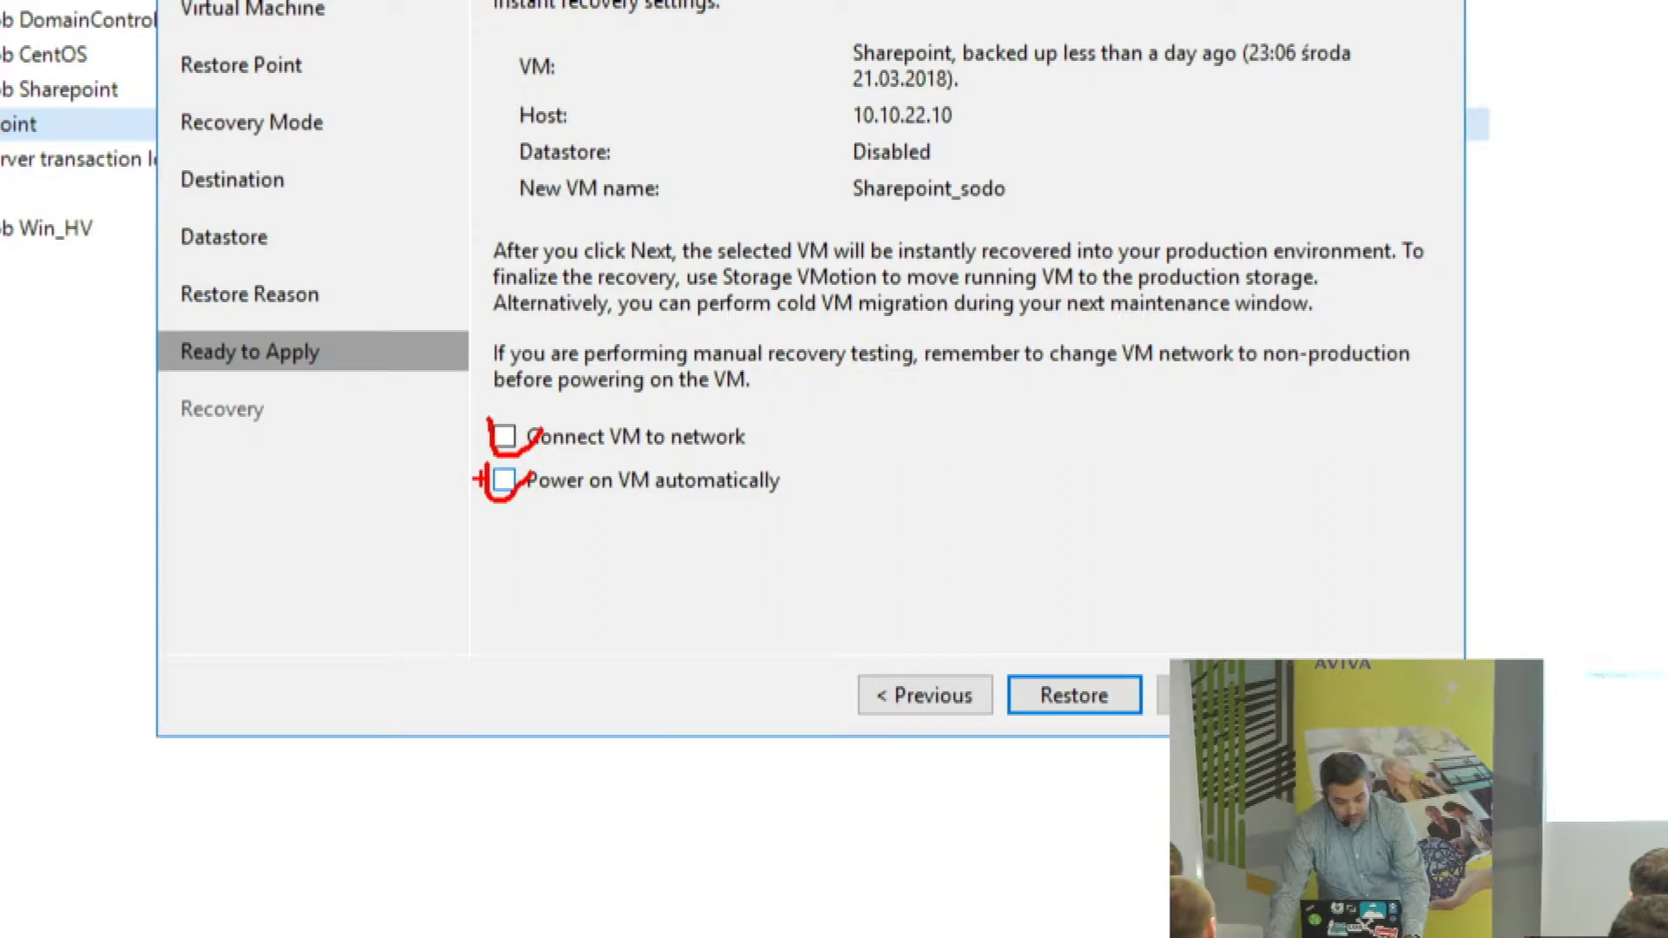
key(Escape)
click(736, 582)
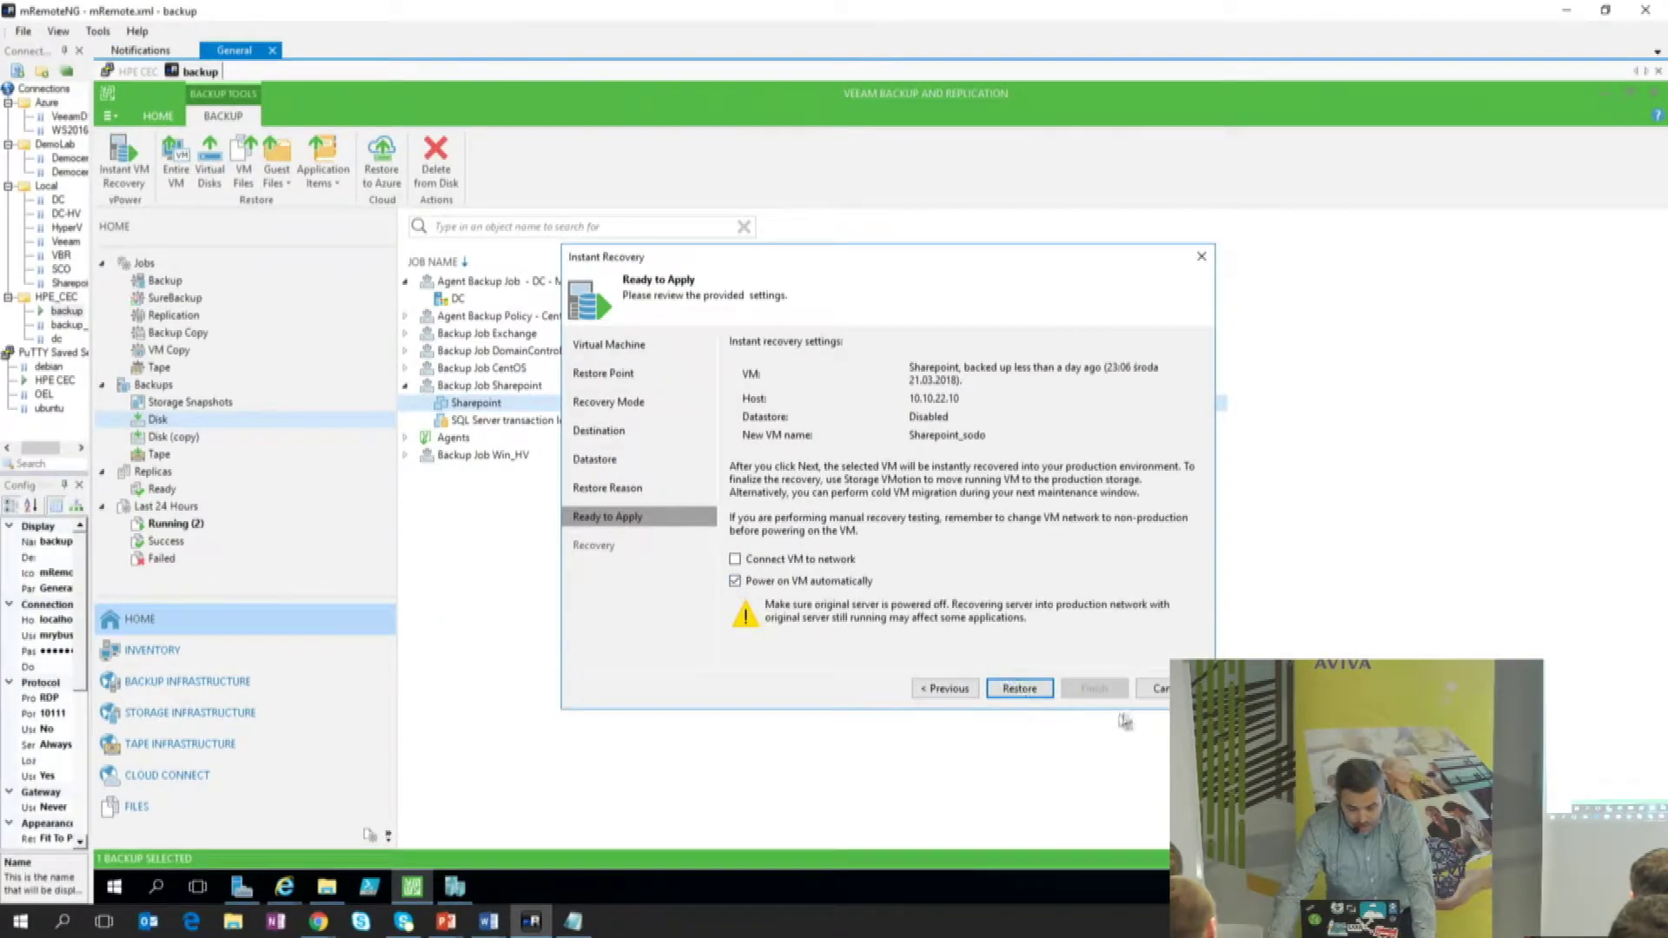
click(1020, 687)
drag(951, 257, 541, 254)
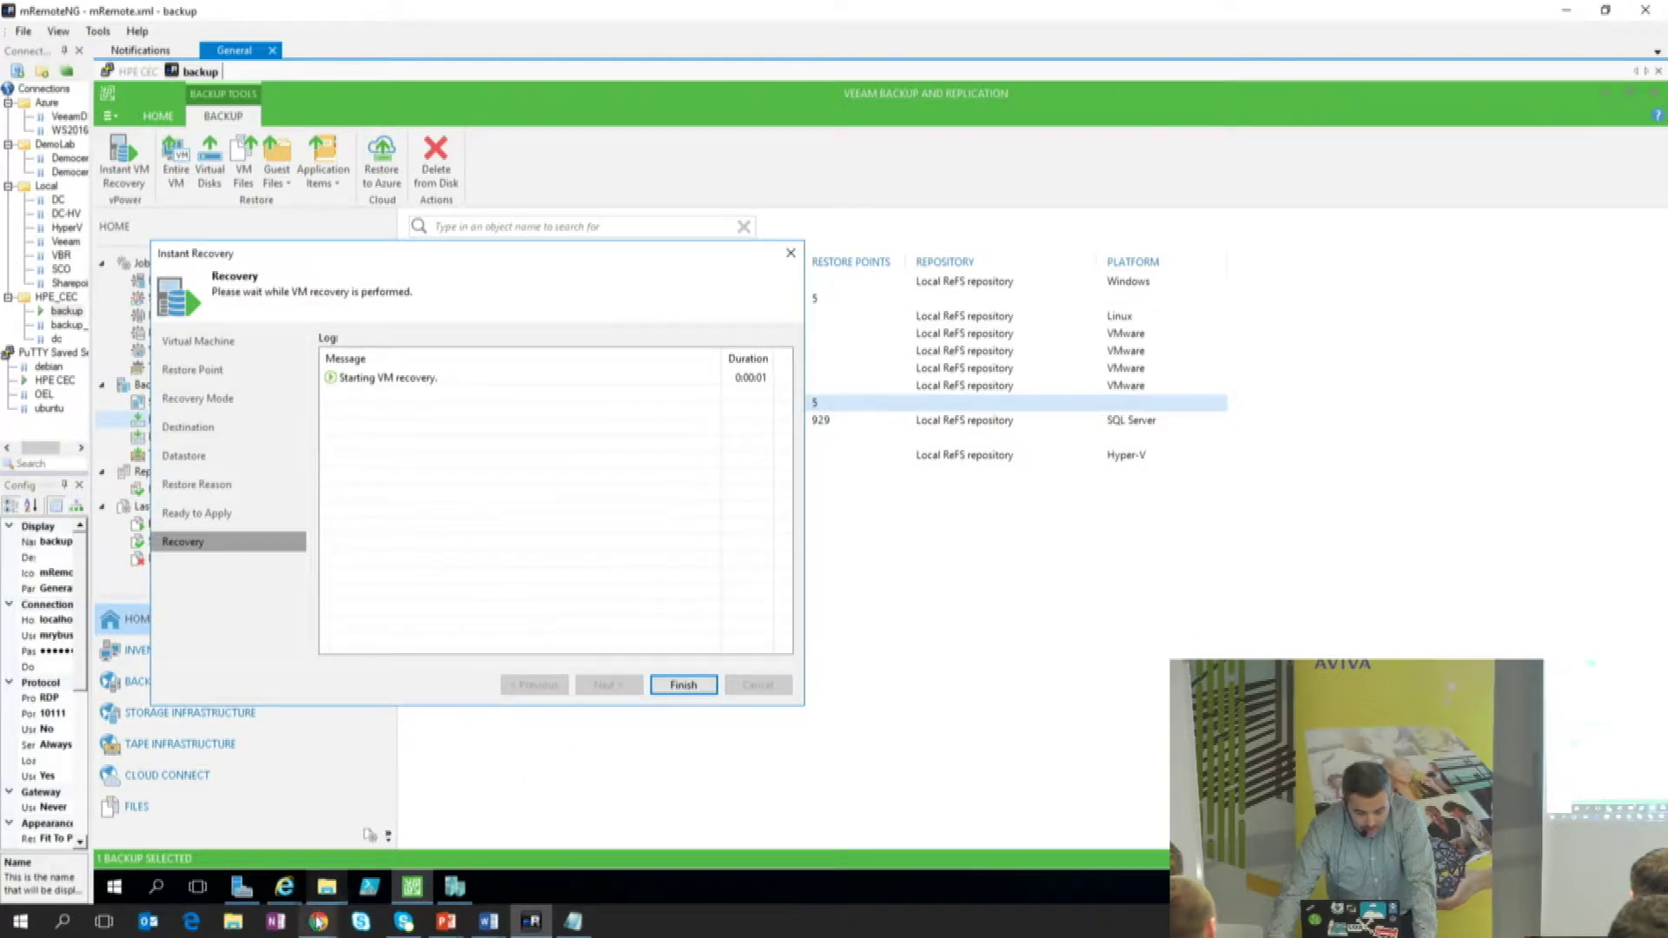
mouse_move(318, 921)
click(261, 739)
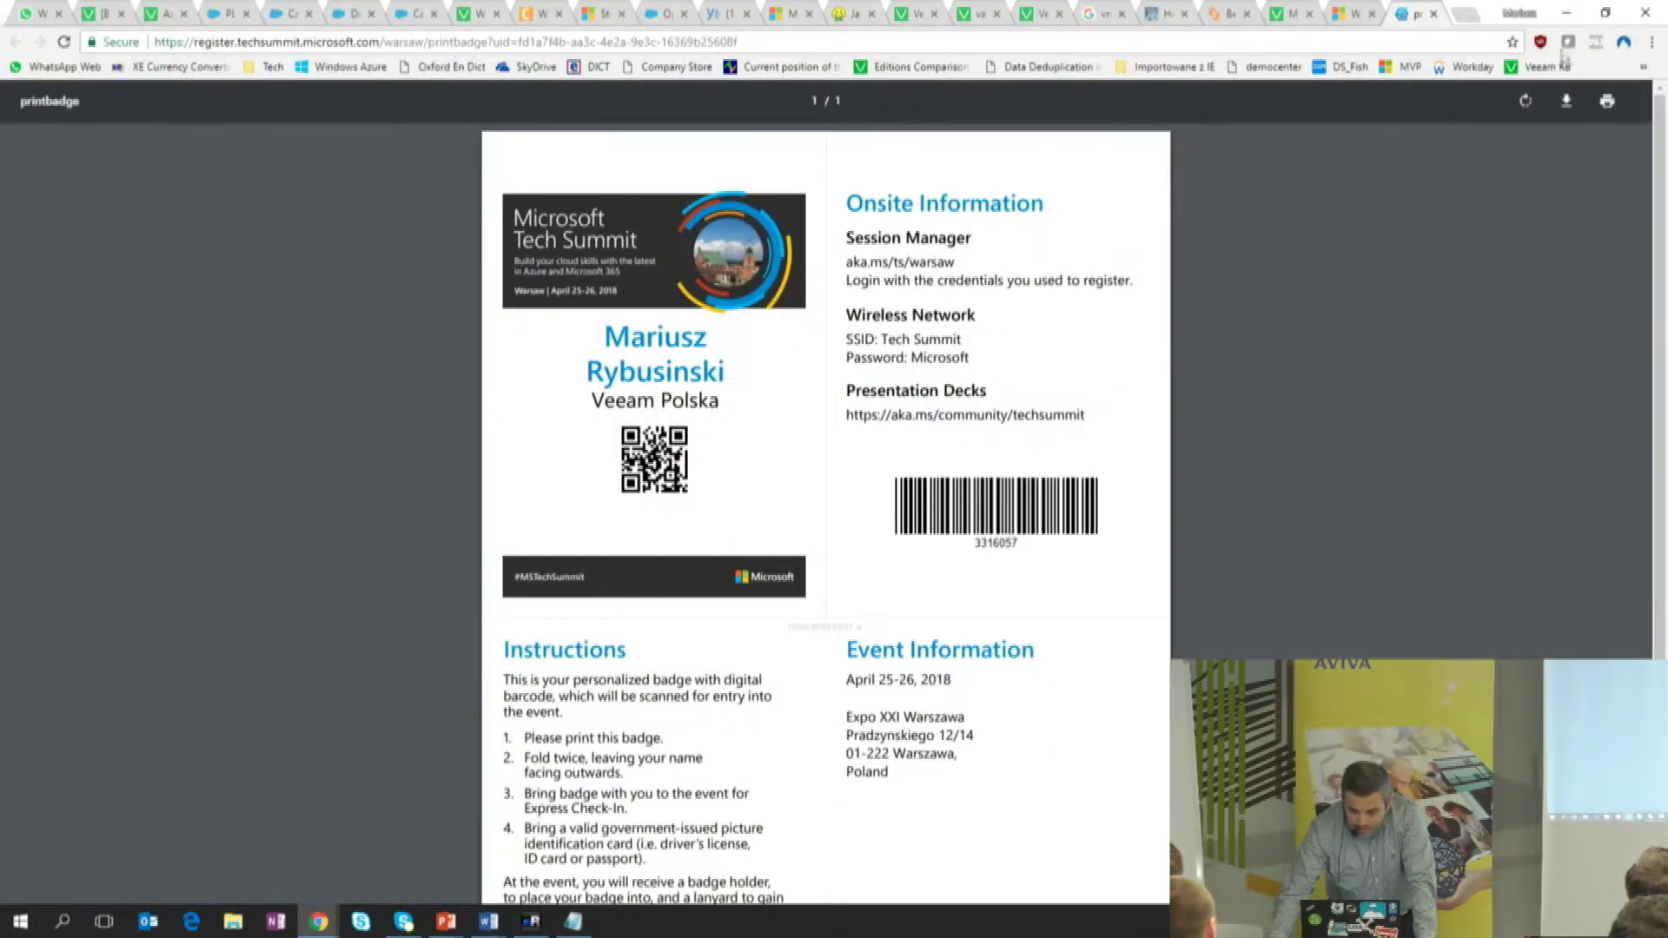
click(531, 920)
Step: Bring the VMware ESXi browser window beside the recovery wizard and open the host's Virtual Machines list
mouse_move(284, 886)
click(191, 795)
drag(941, 101, 1663, 260)
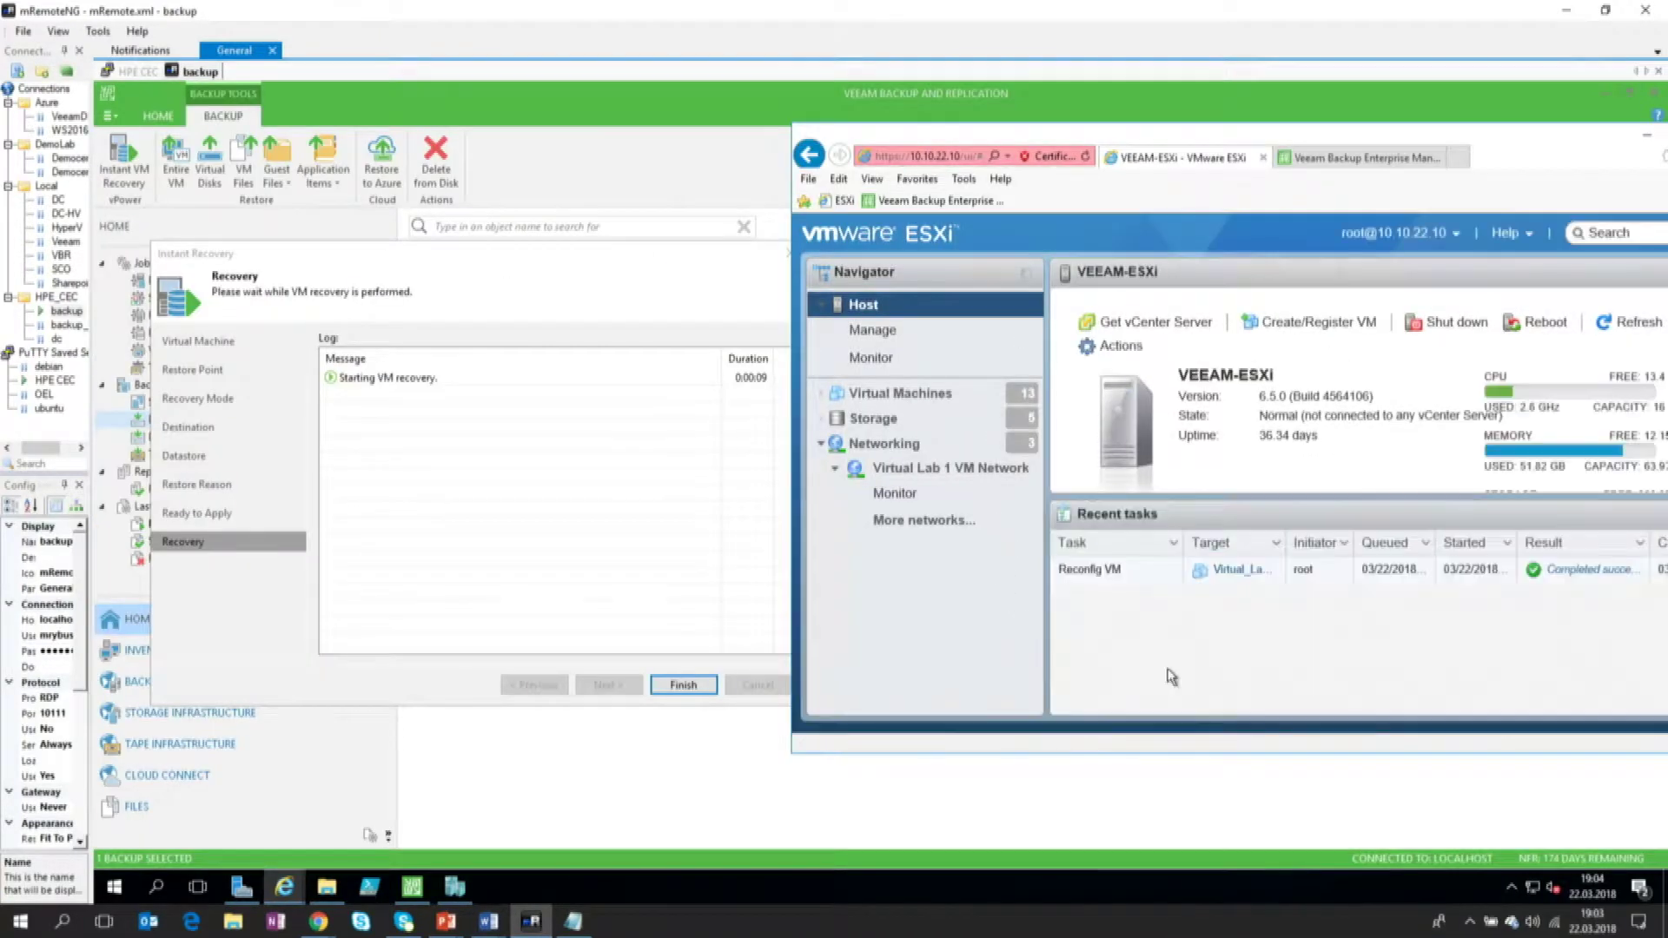
click(827, 443)
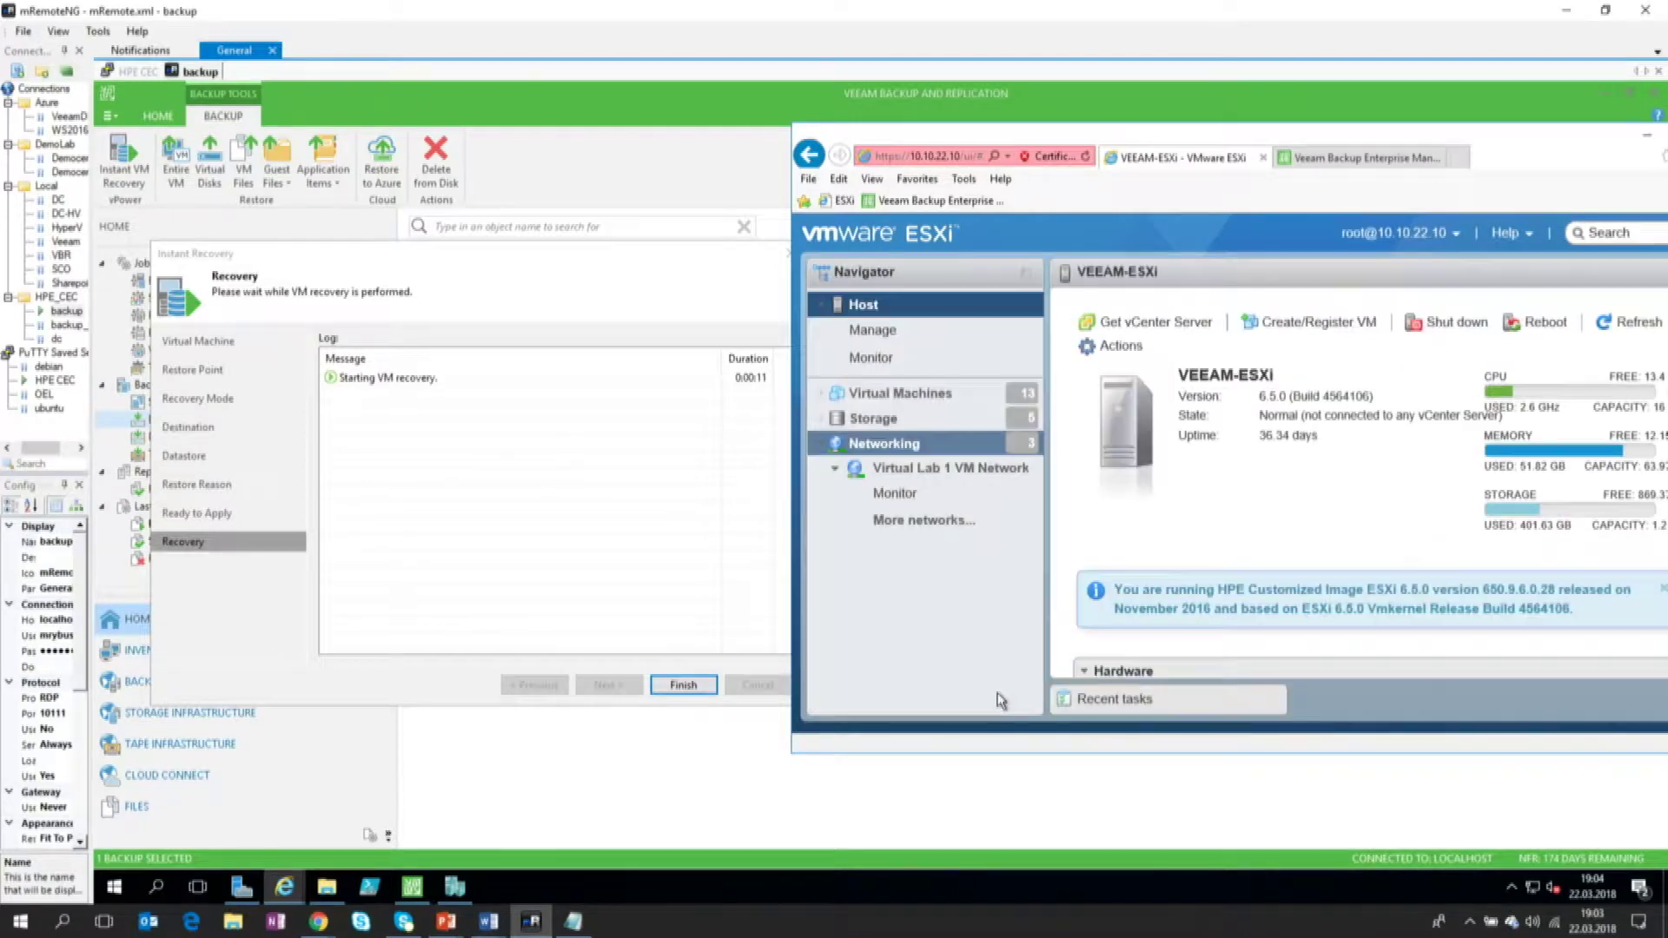
click(1017, 398)
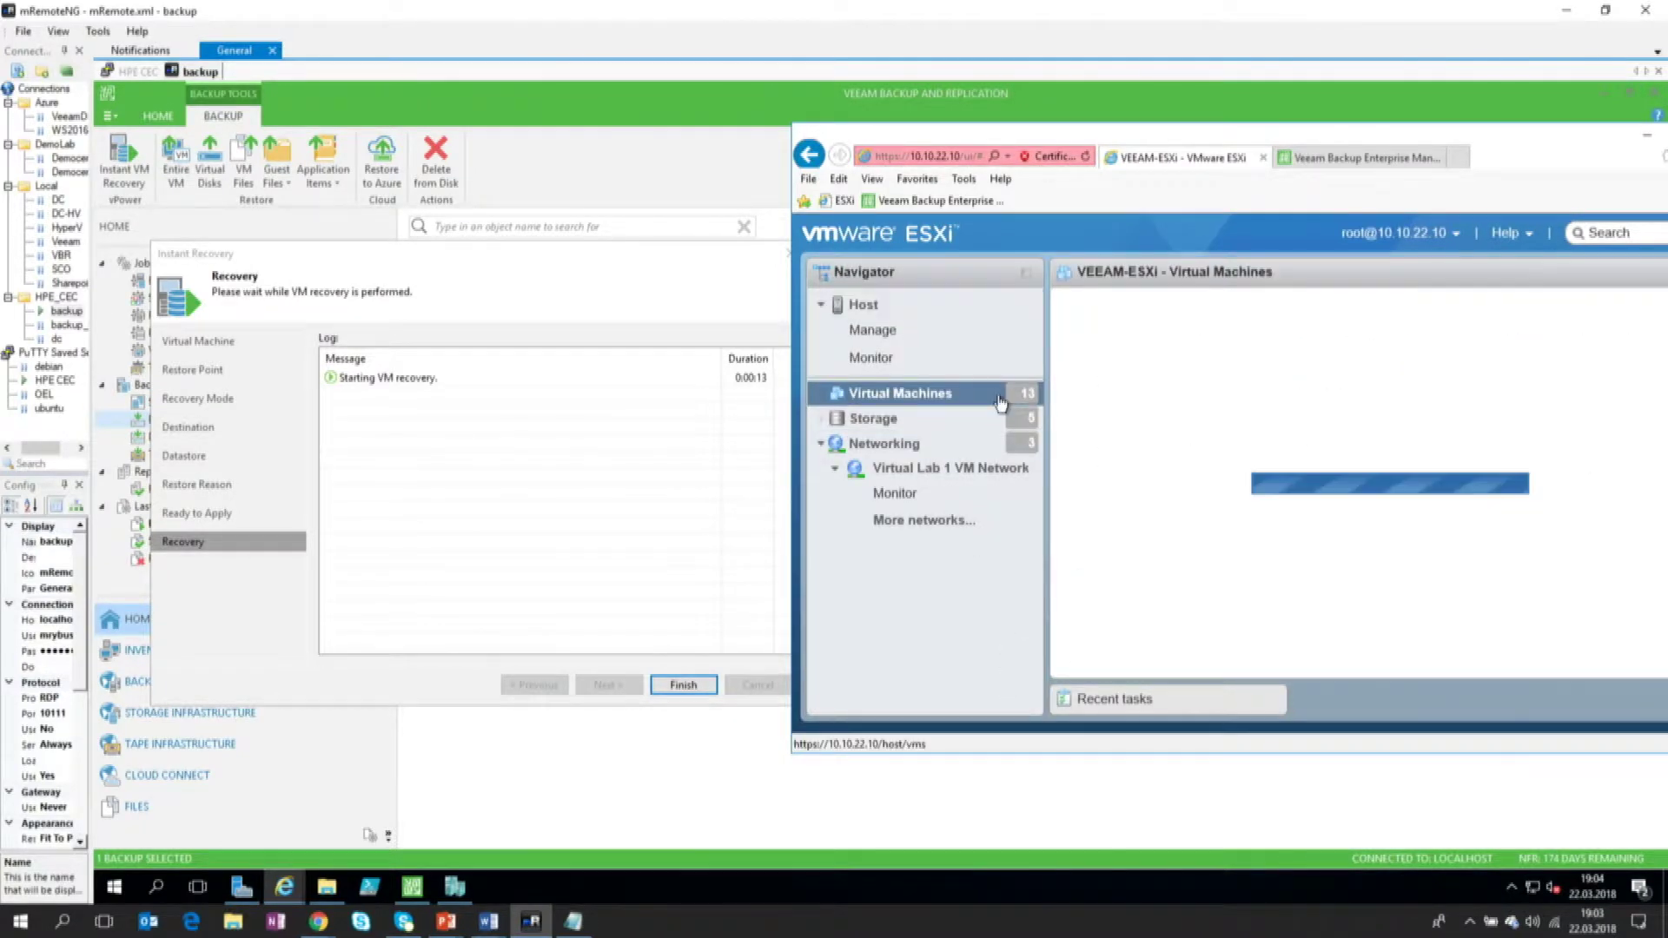
Step: Show the recent tasks in a taller browser window and sort the virtual machines by name to locate Sharepoint_sodo
click(1105, 704)
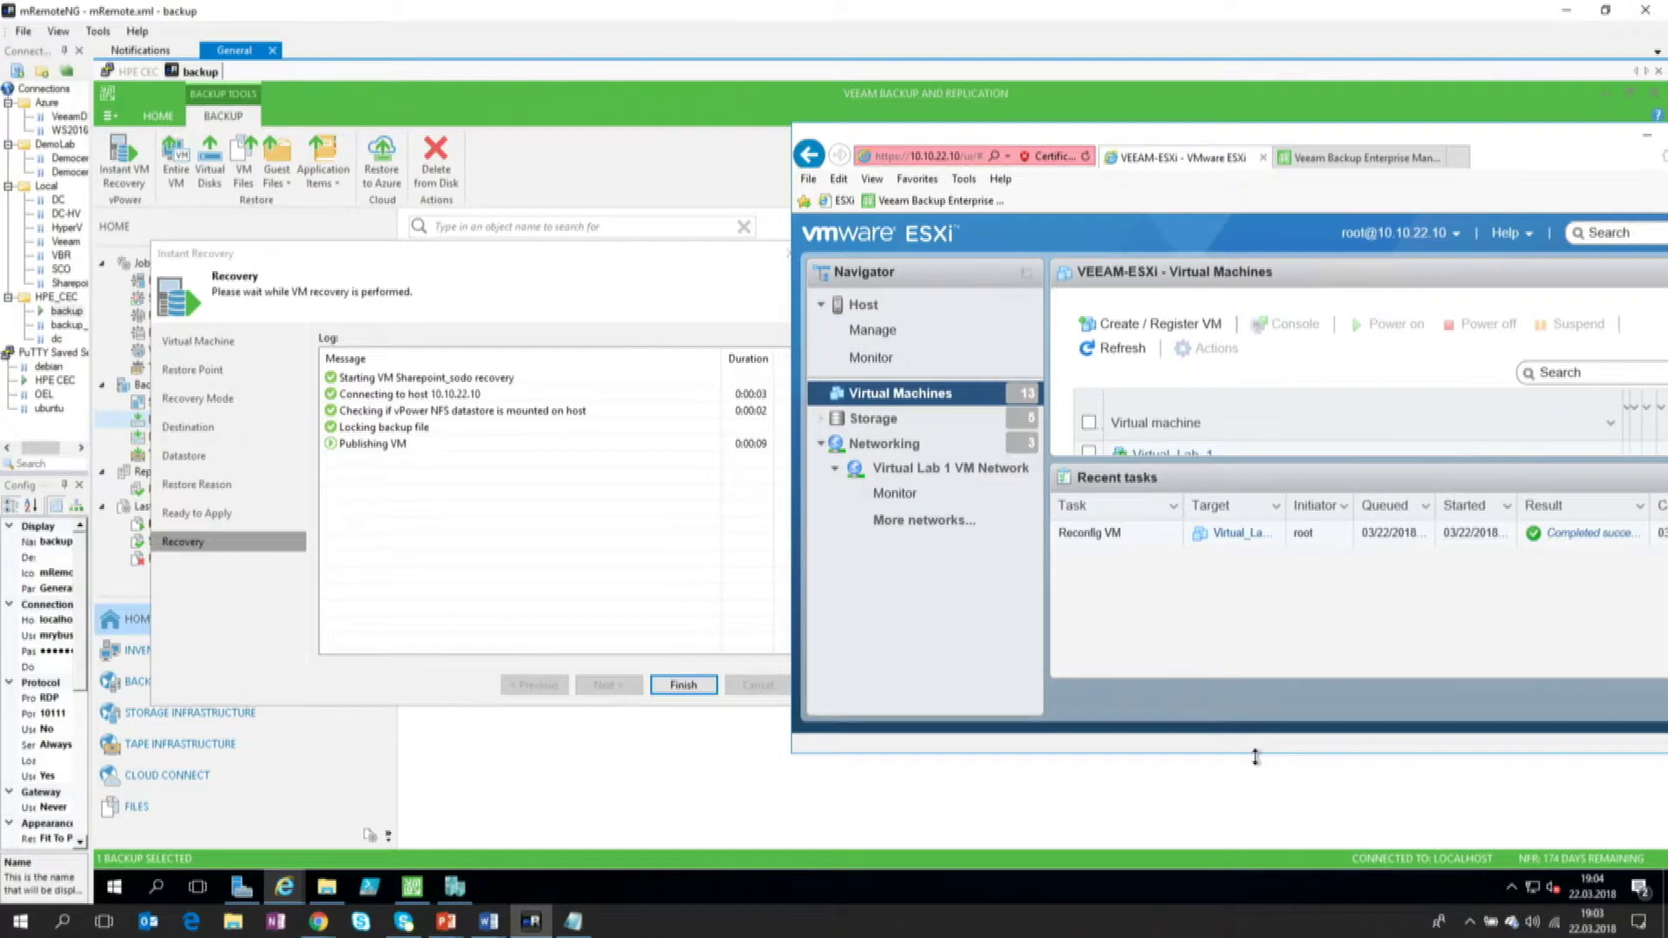
drag(1255, 757, 1264, 825)
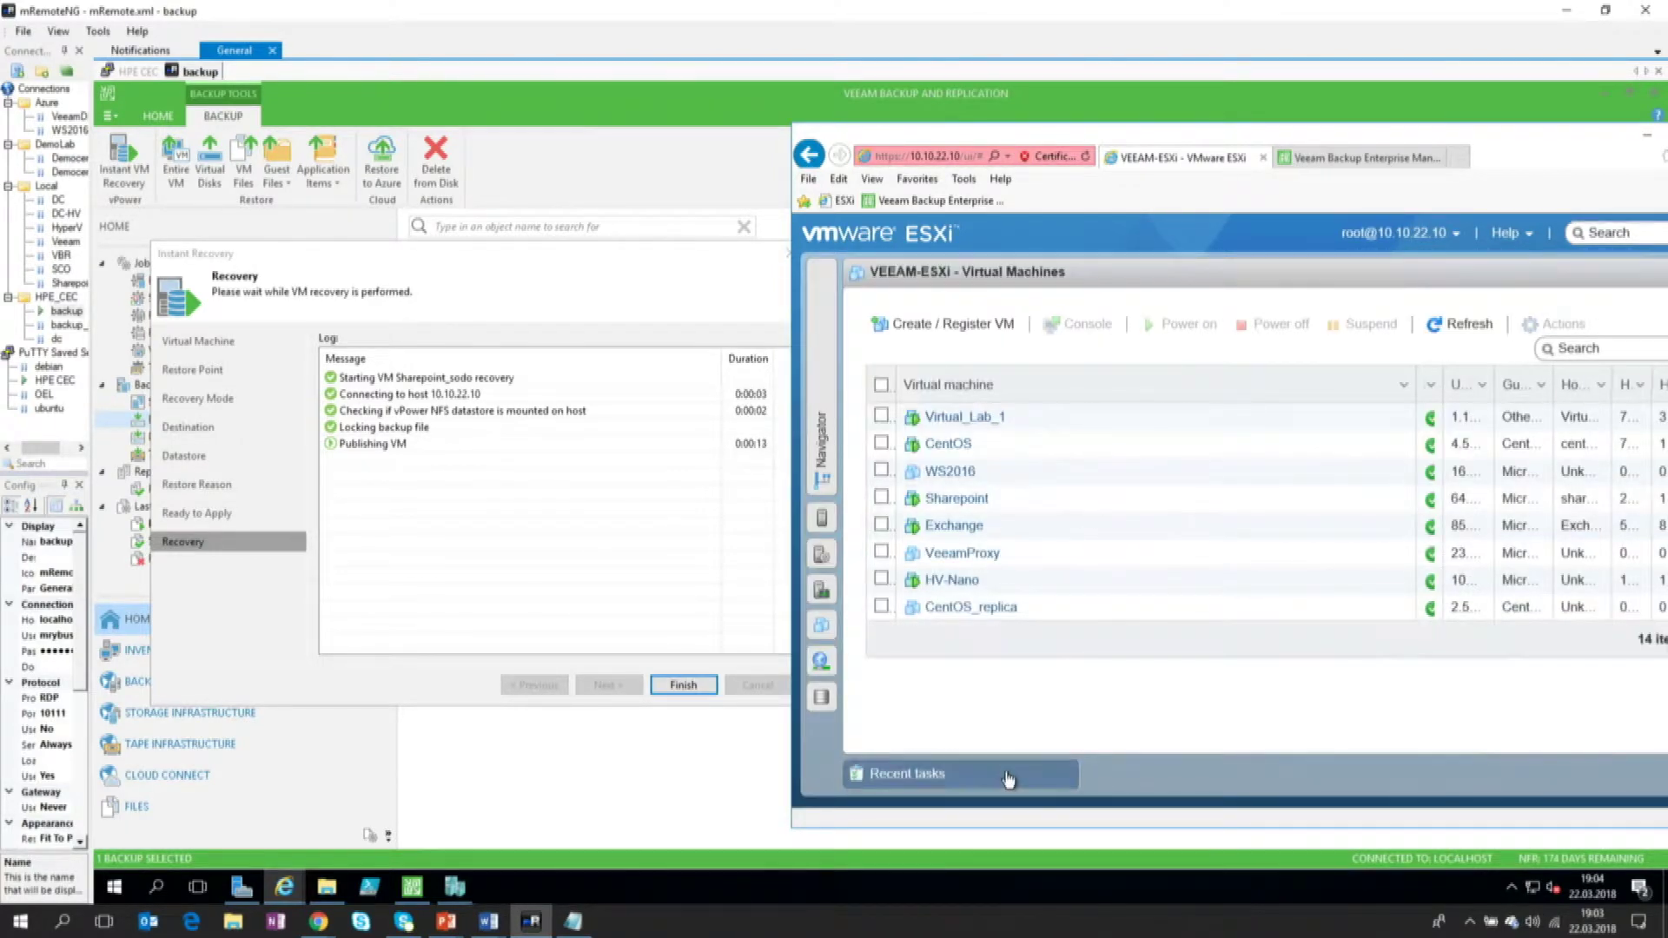
click(1008, 779)
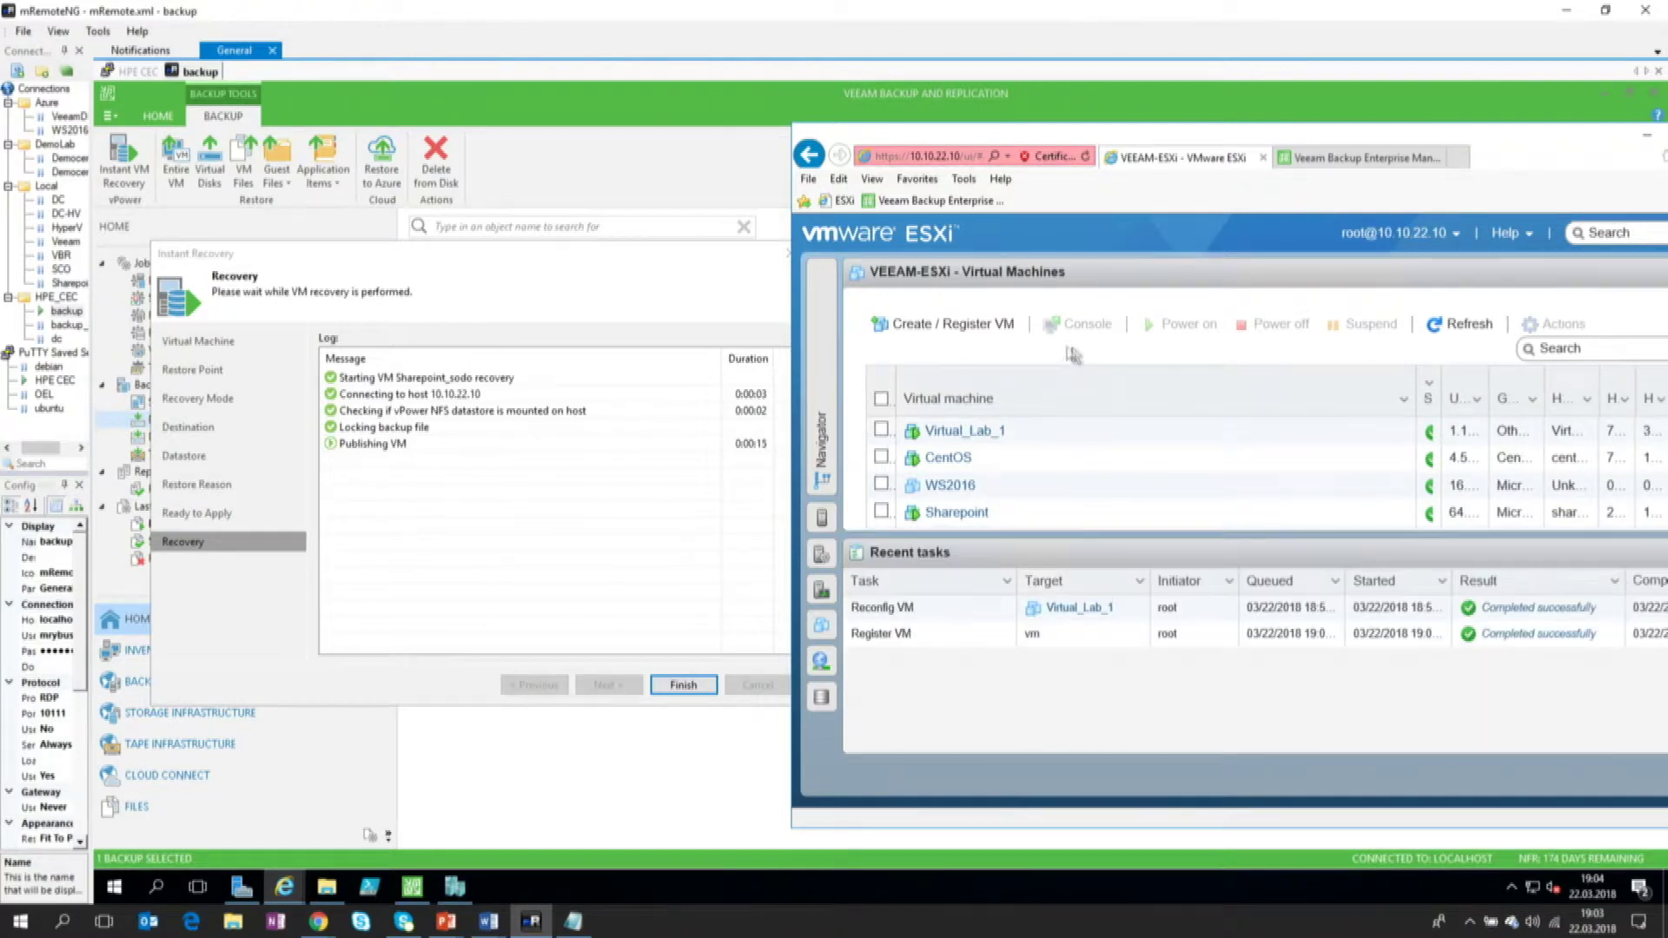
click(968, 399)
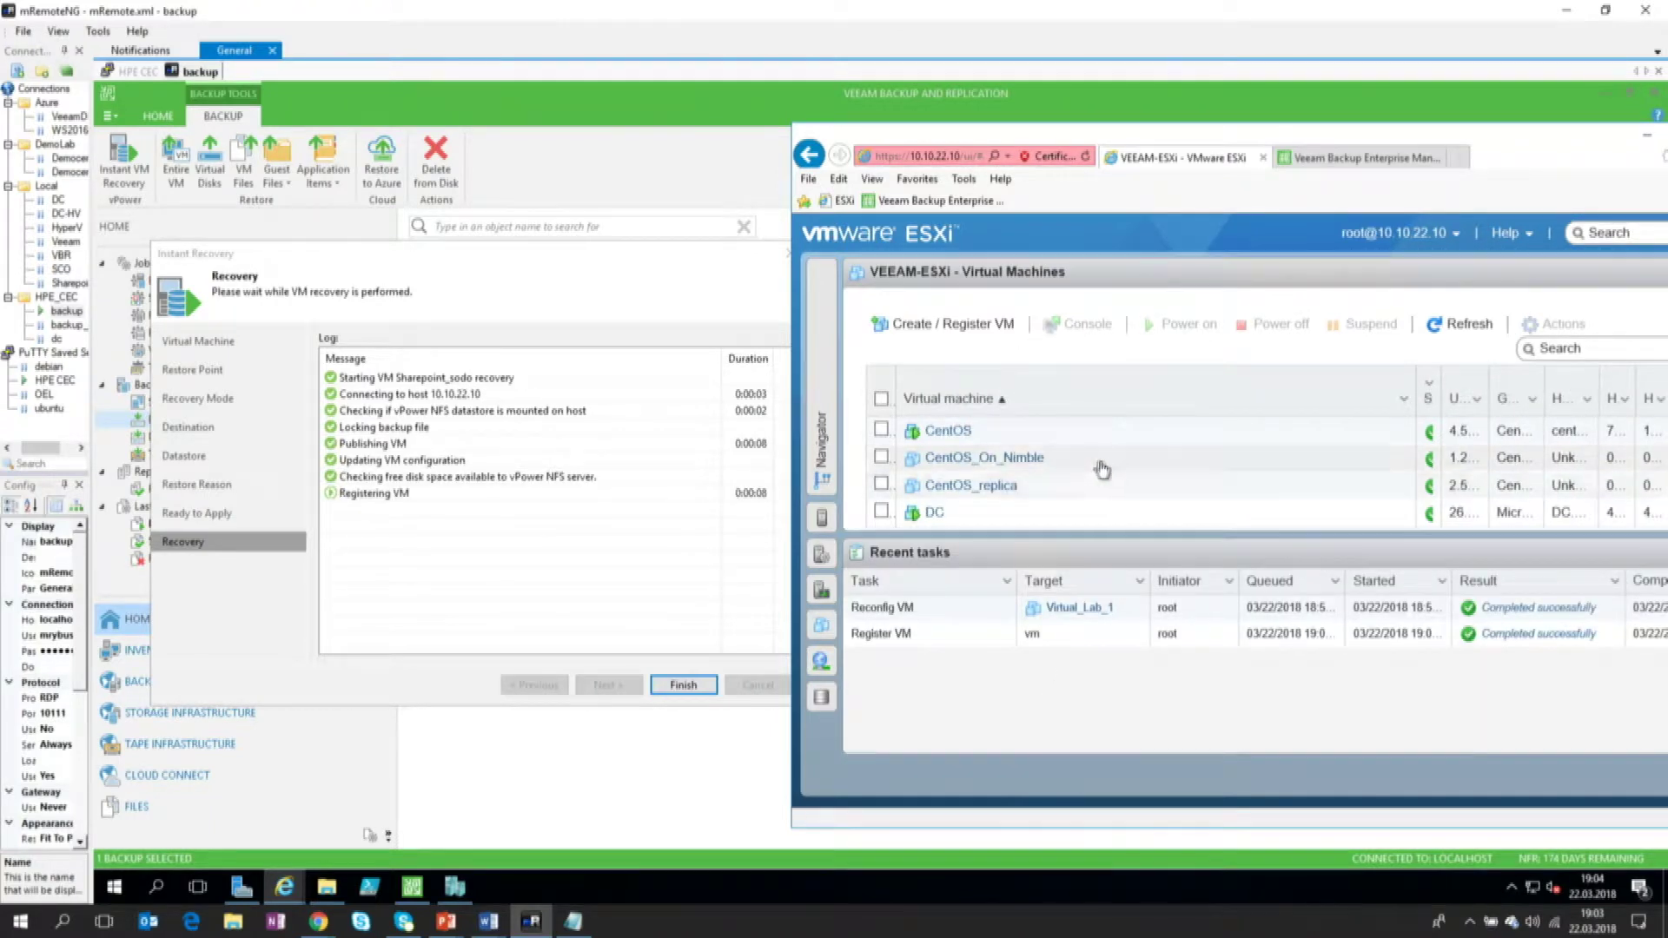
scroll(1102, 473, down, 3)
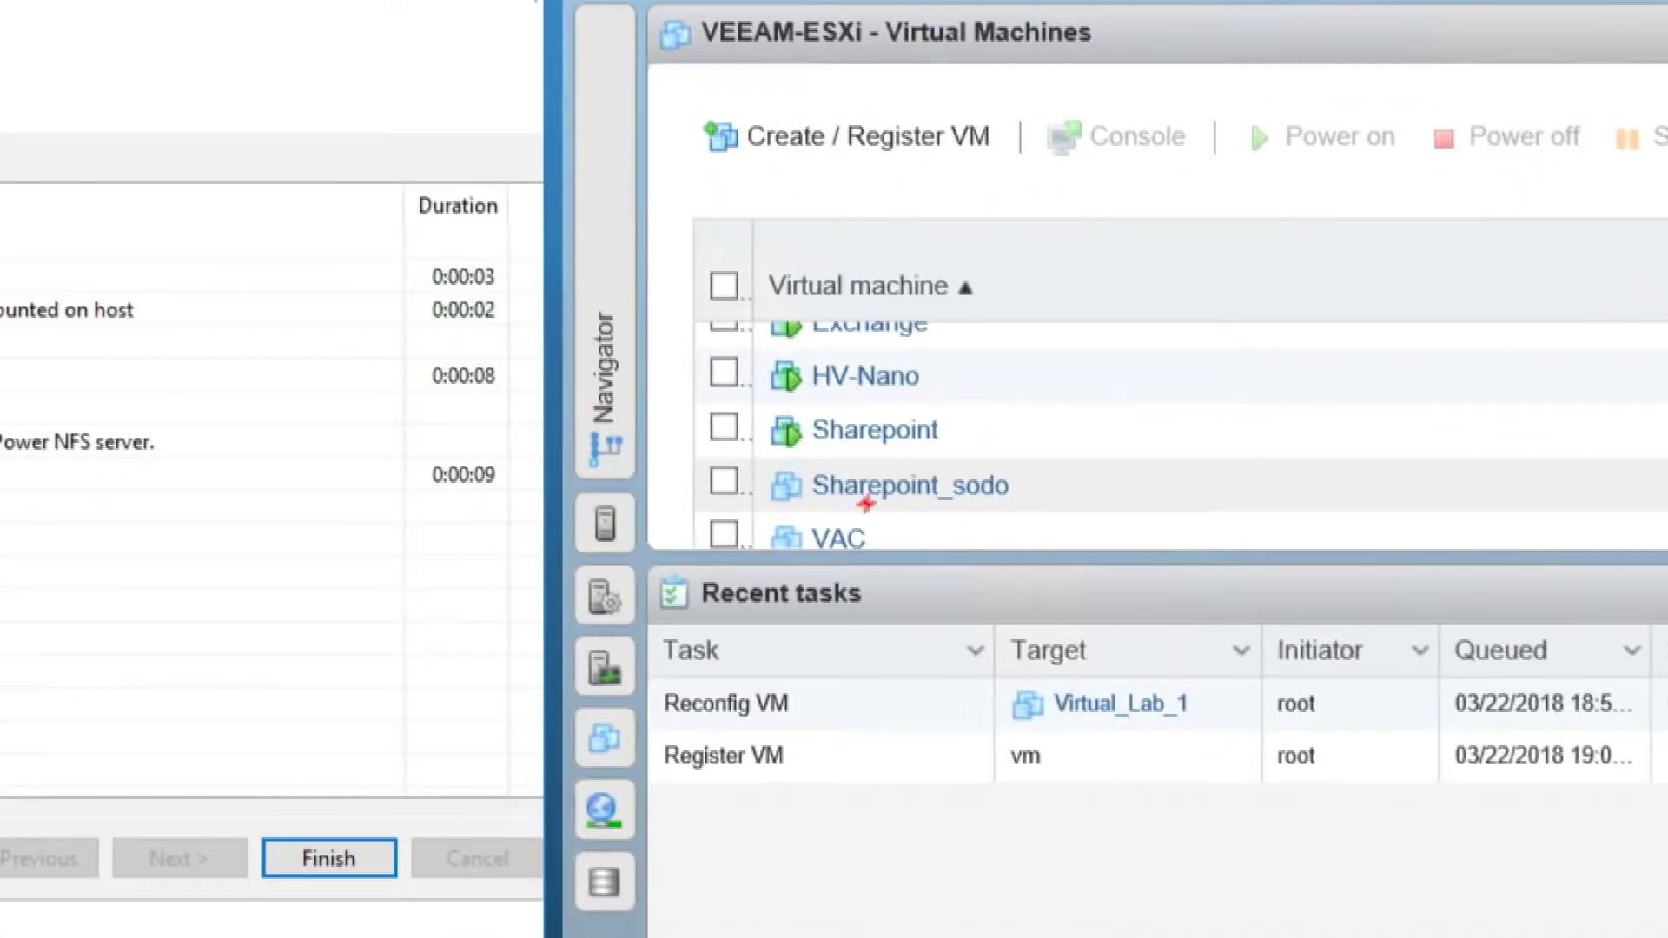
drag(821, 510, 1135, 515)
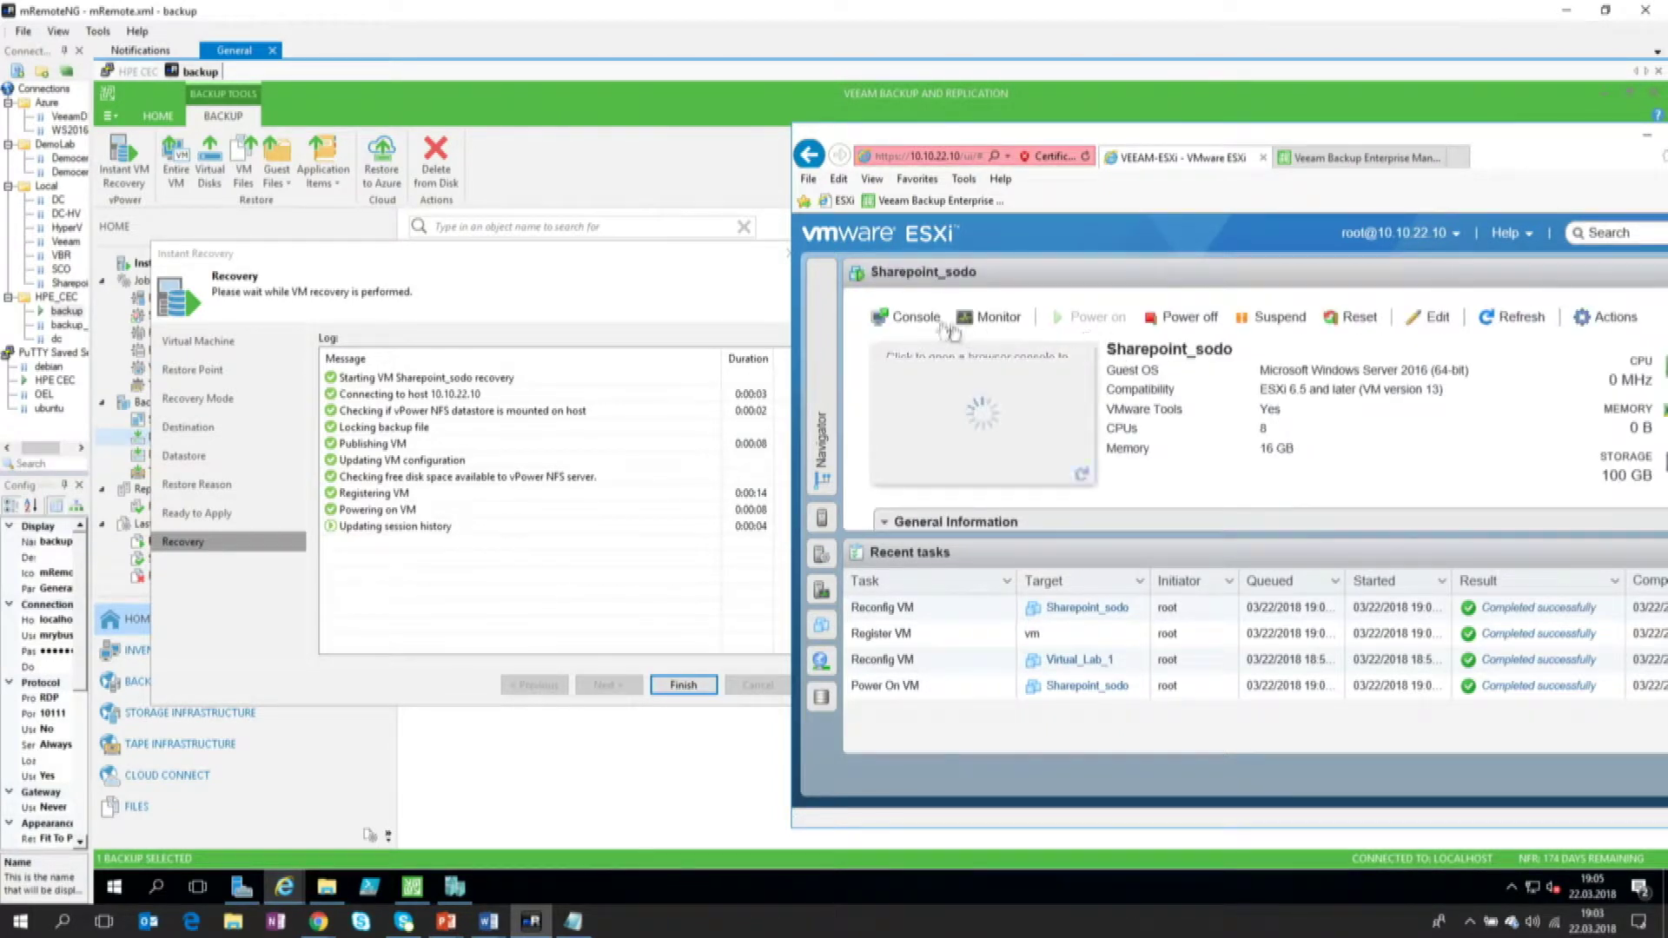
Step: Launch the remote console of Sharepoint_sodo, allowing VMware Remote Console to open and postponing its software update
click(905, 316)
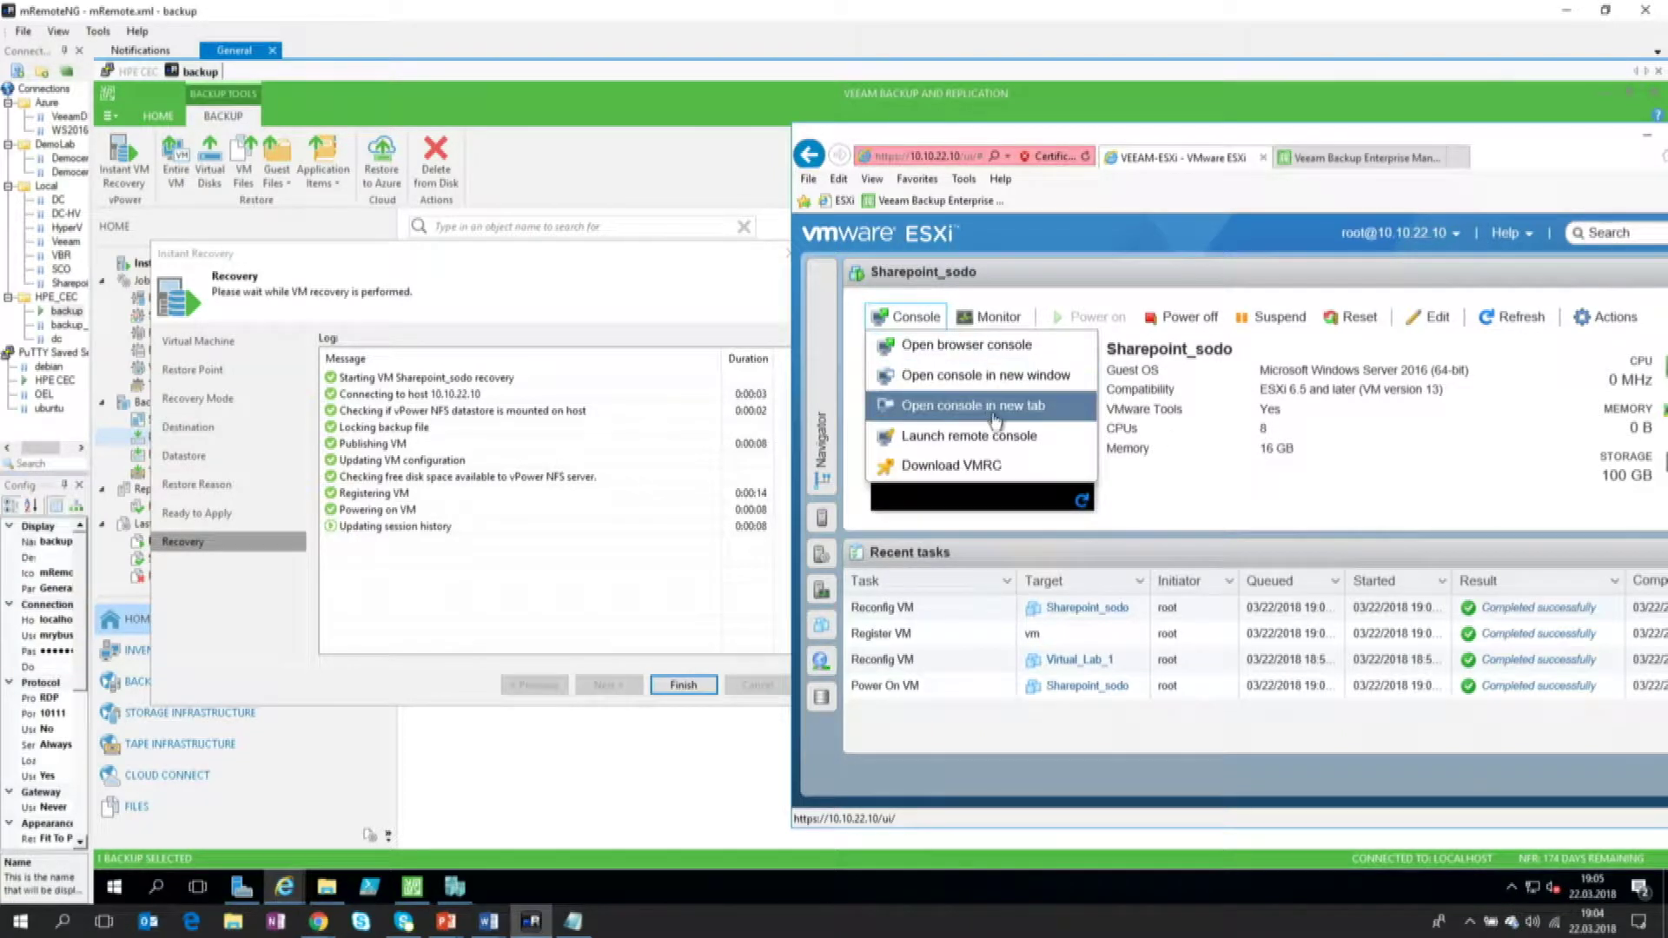
click(1002, 436)
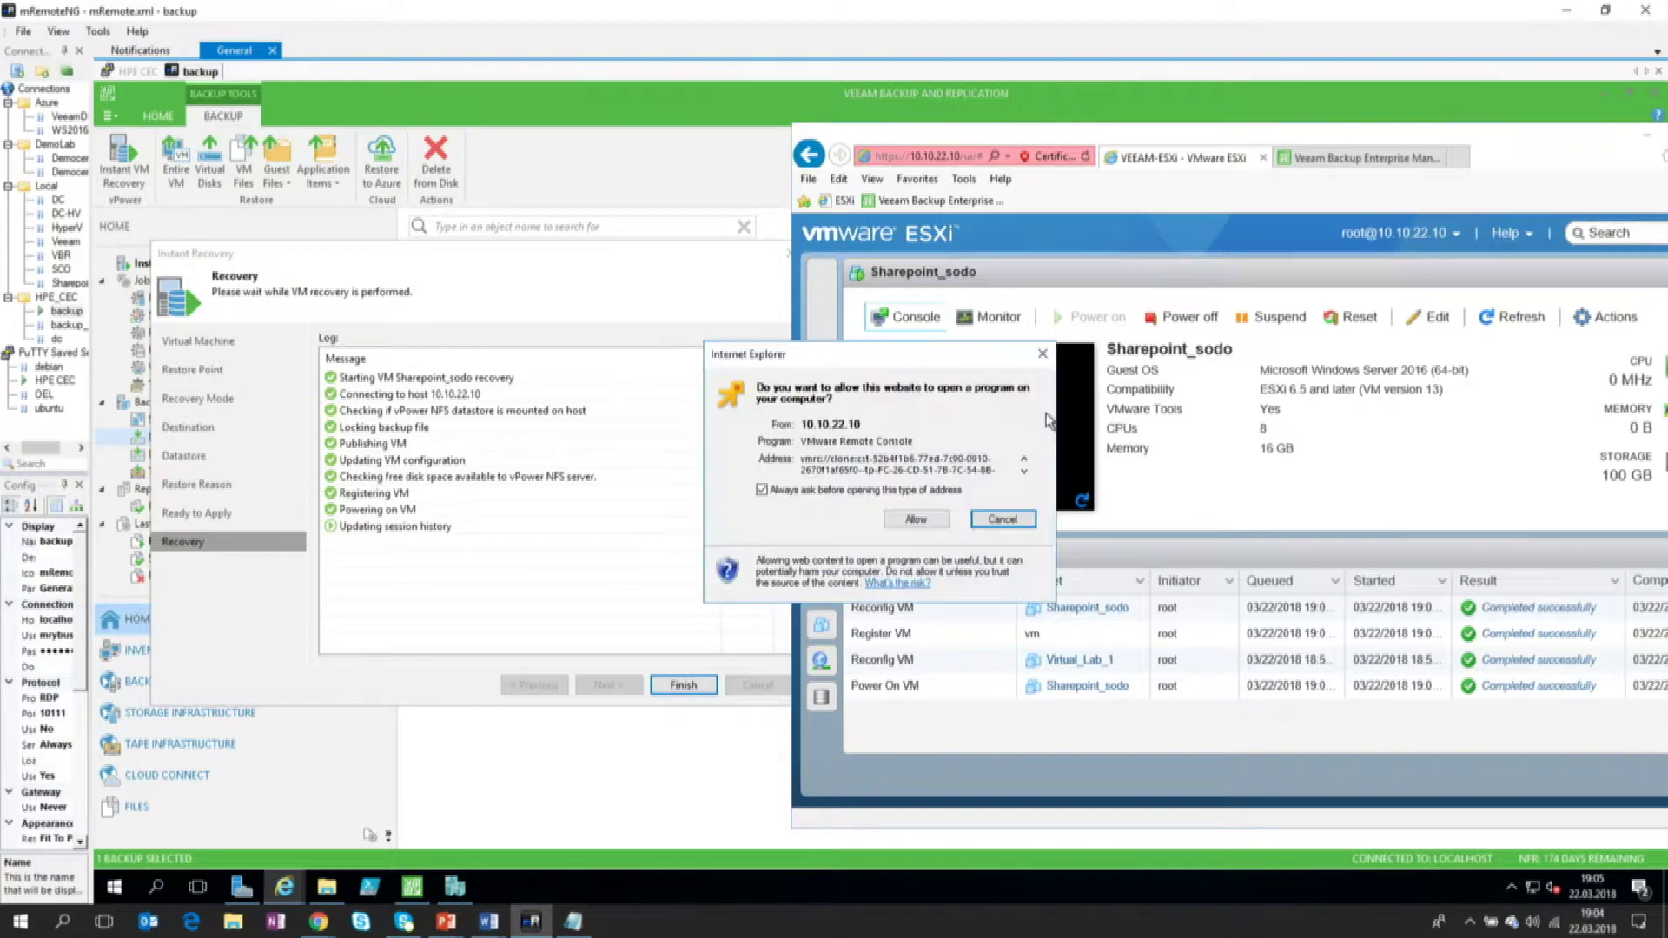
click(912, 521)
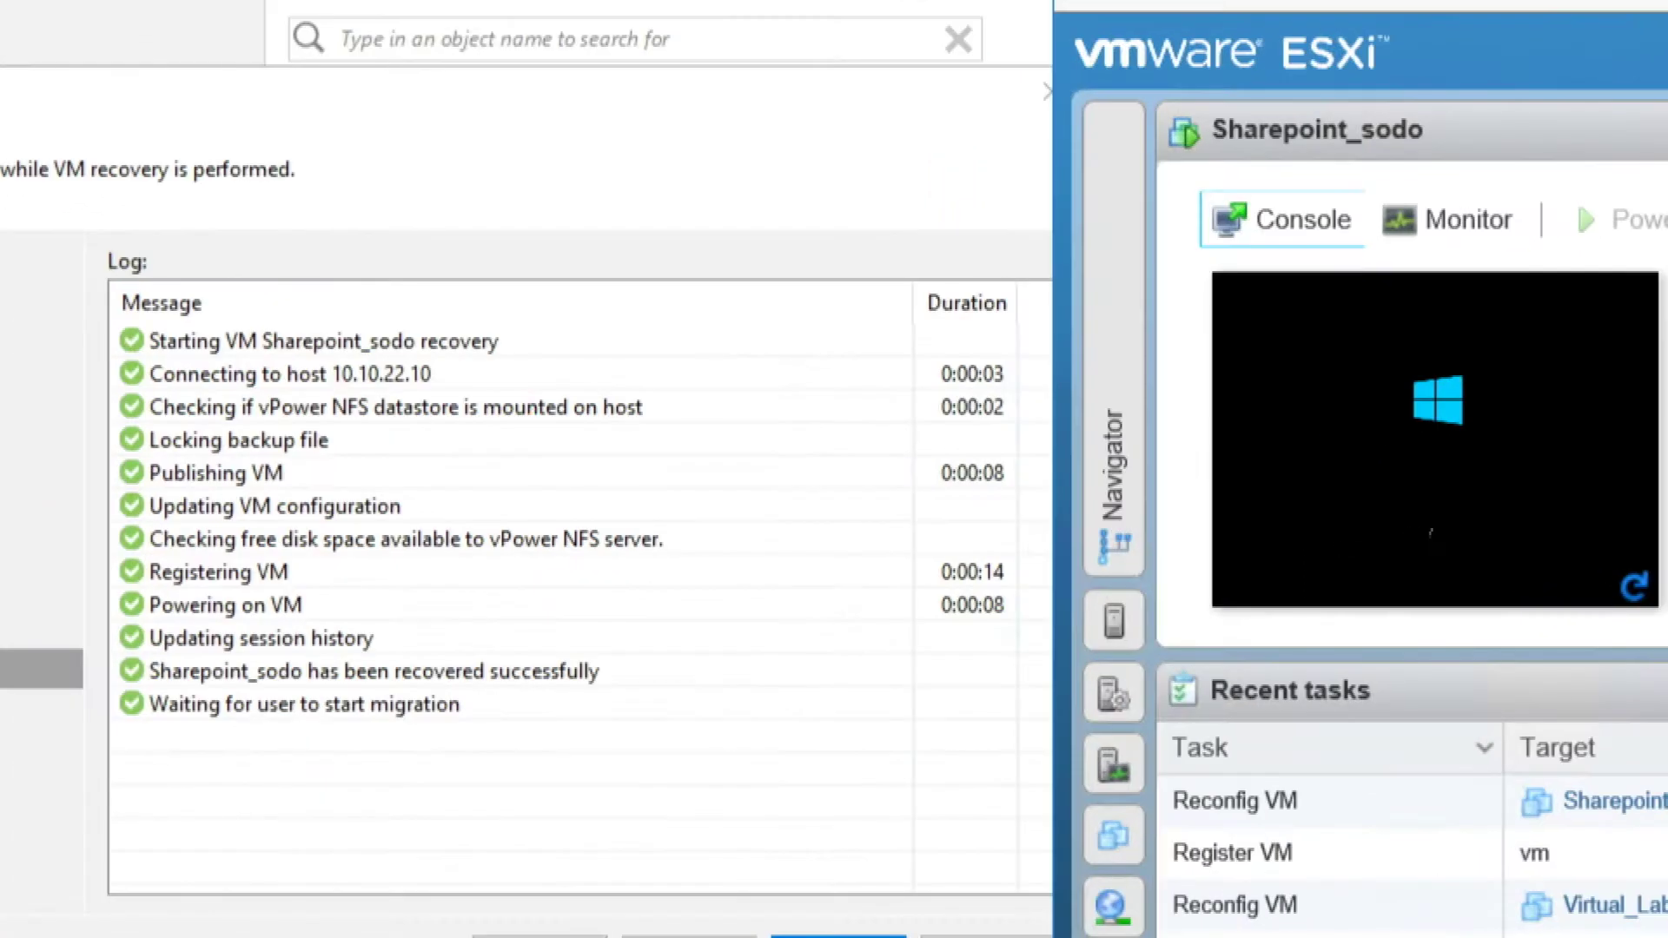
mouse_move(888, 346)
mouse_down()
mouse_move(1031, 607)
mouse_move(1029, 643)
mouse_up()
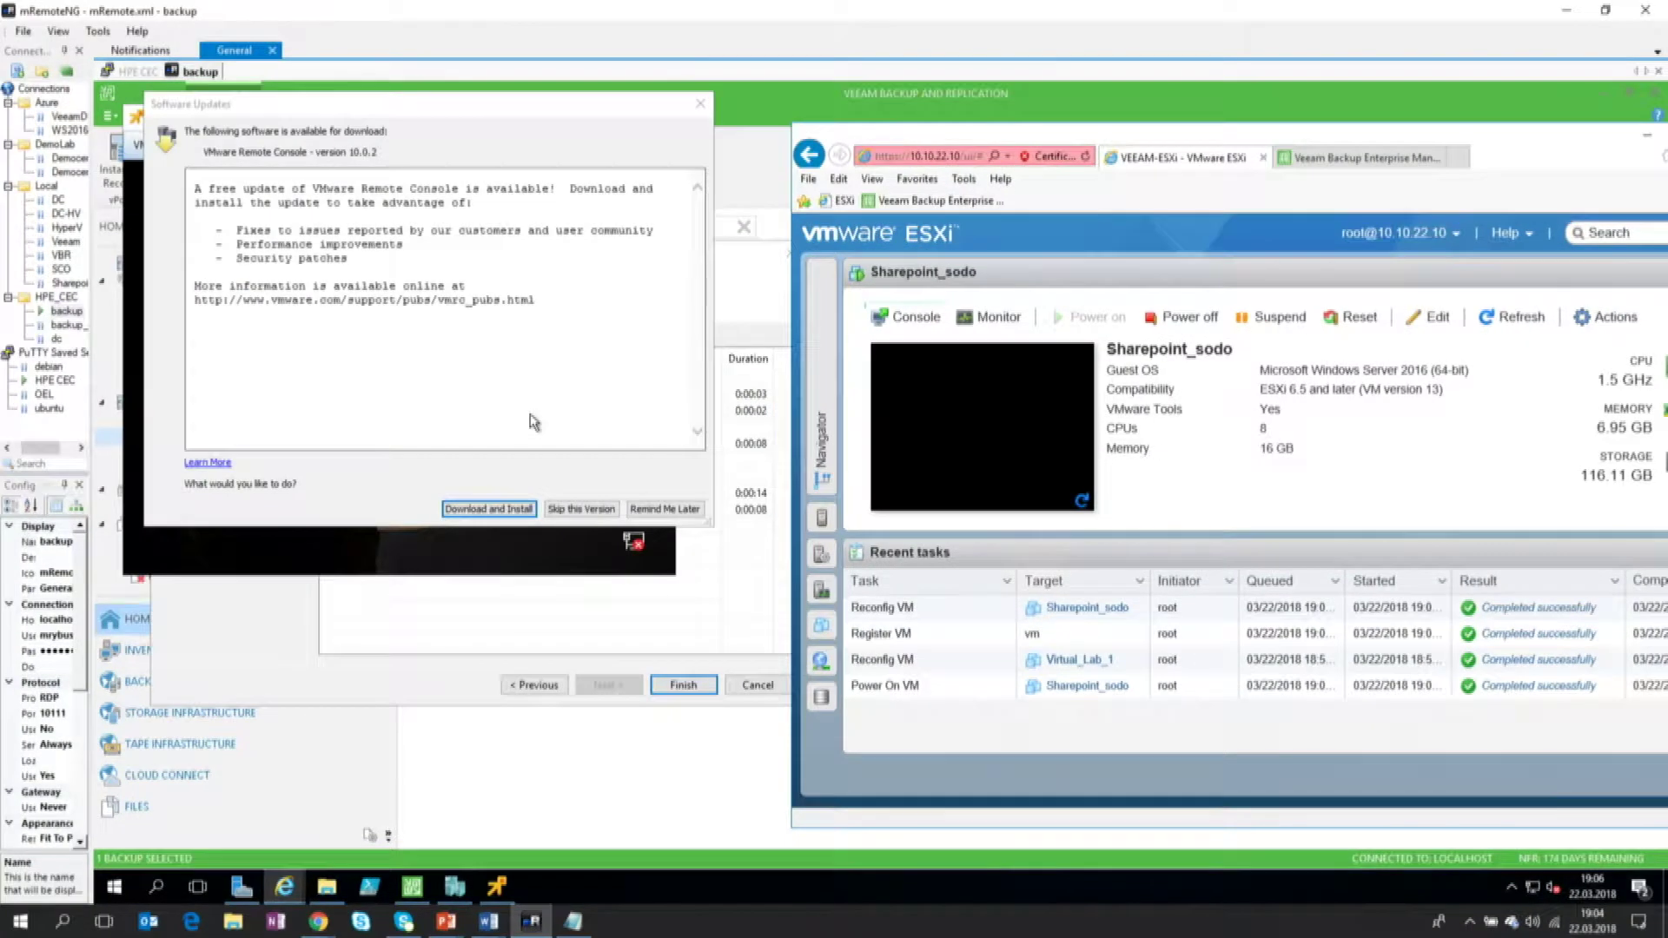
click(647, 511)
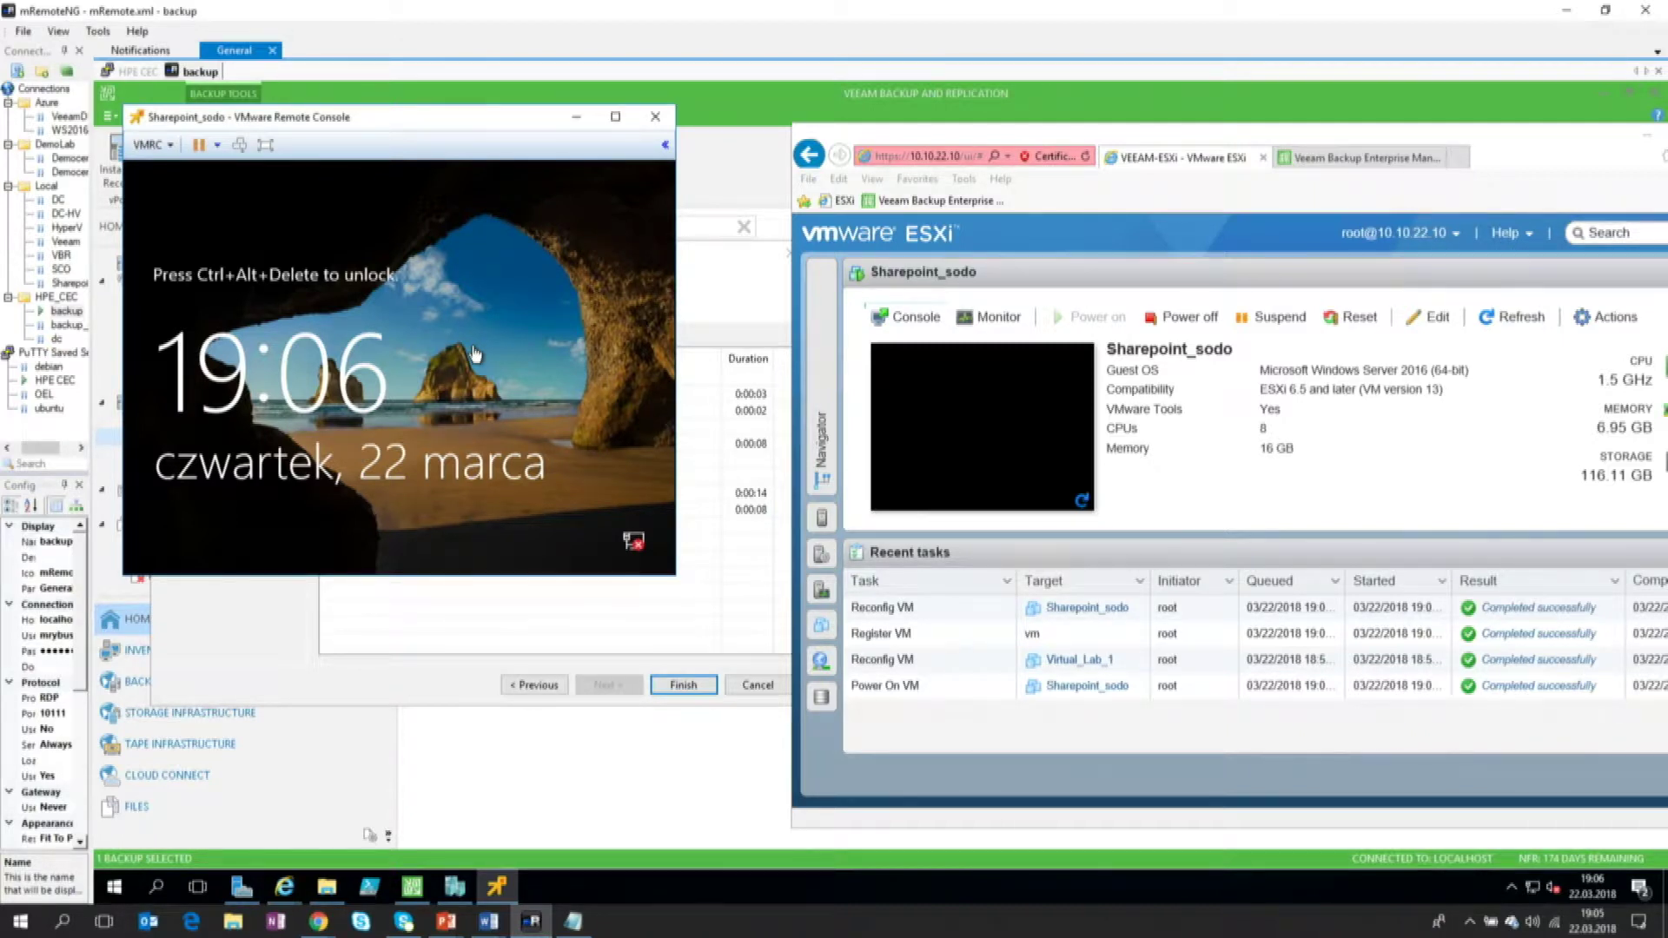
Step: Close the Sharepoint_sodo remote console and finish the Instant Recovery wizard
click(655, 116)
click(683, 684)
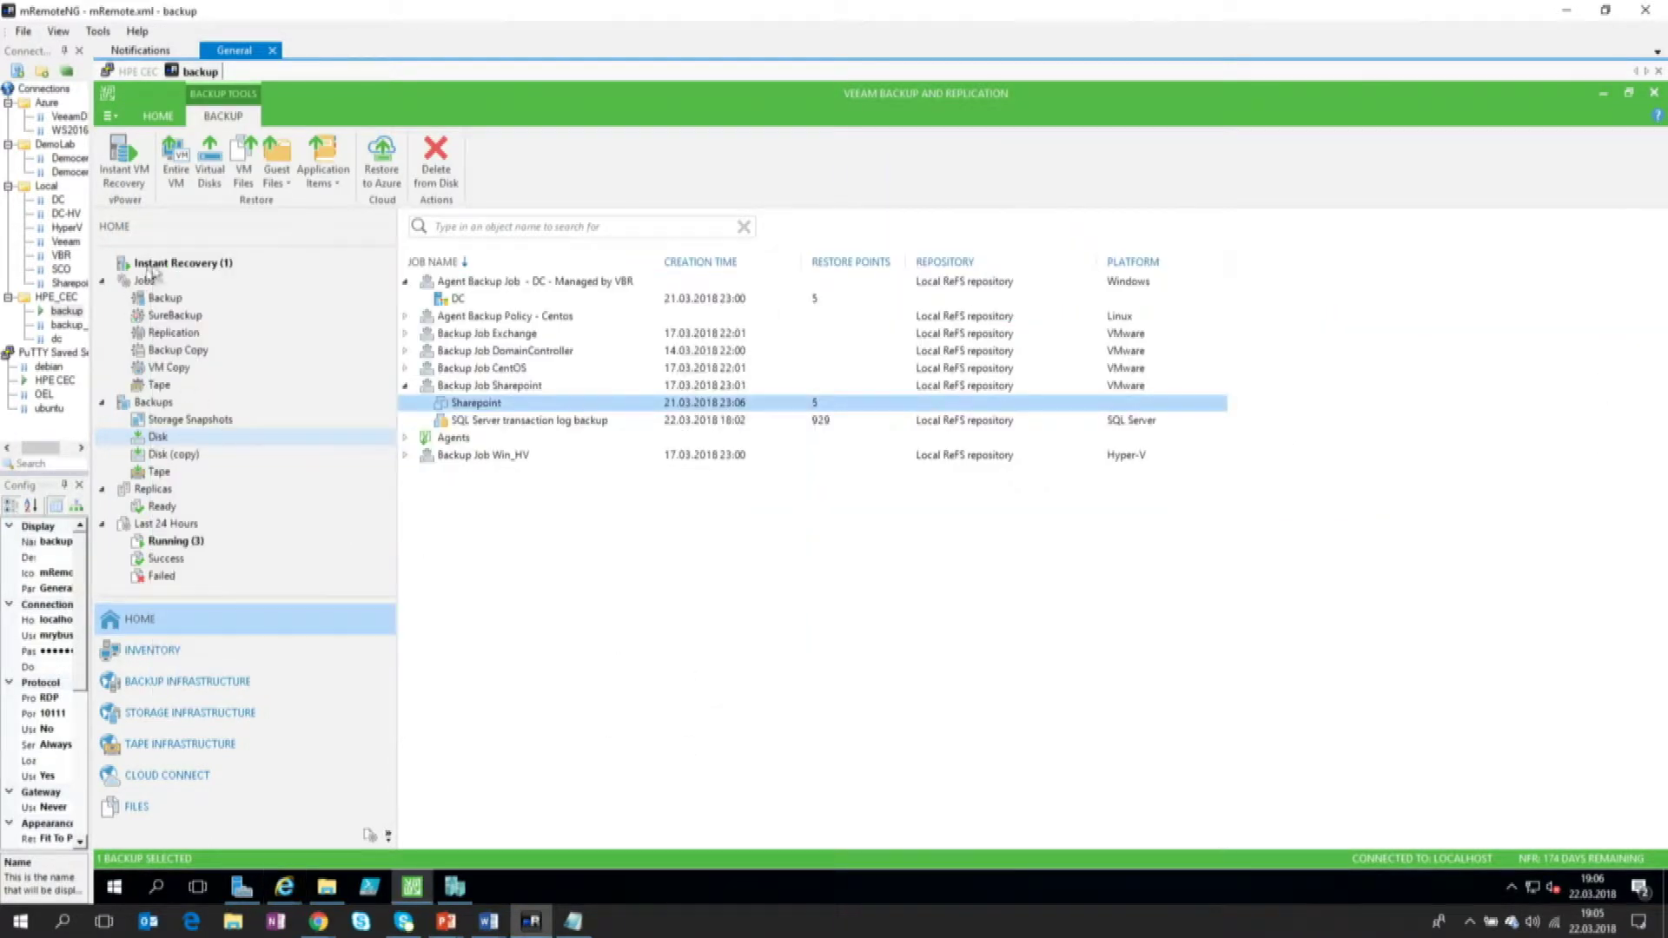
Step: Stop publishing the Sharepoint_sodo VM from the list of active instant recoveries
click(375, 264)
right_click(466, 240)
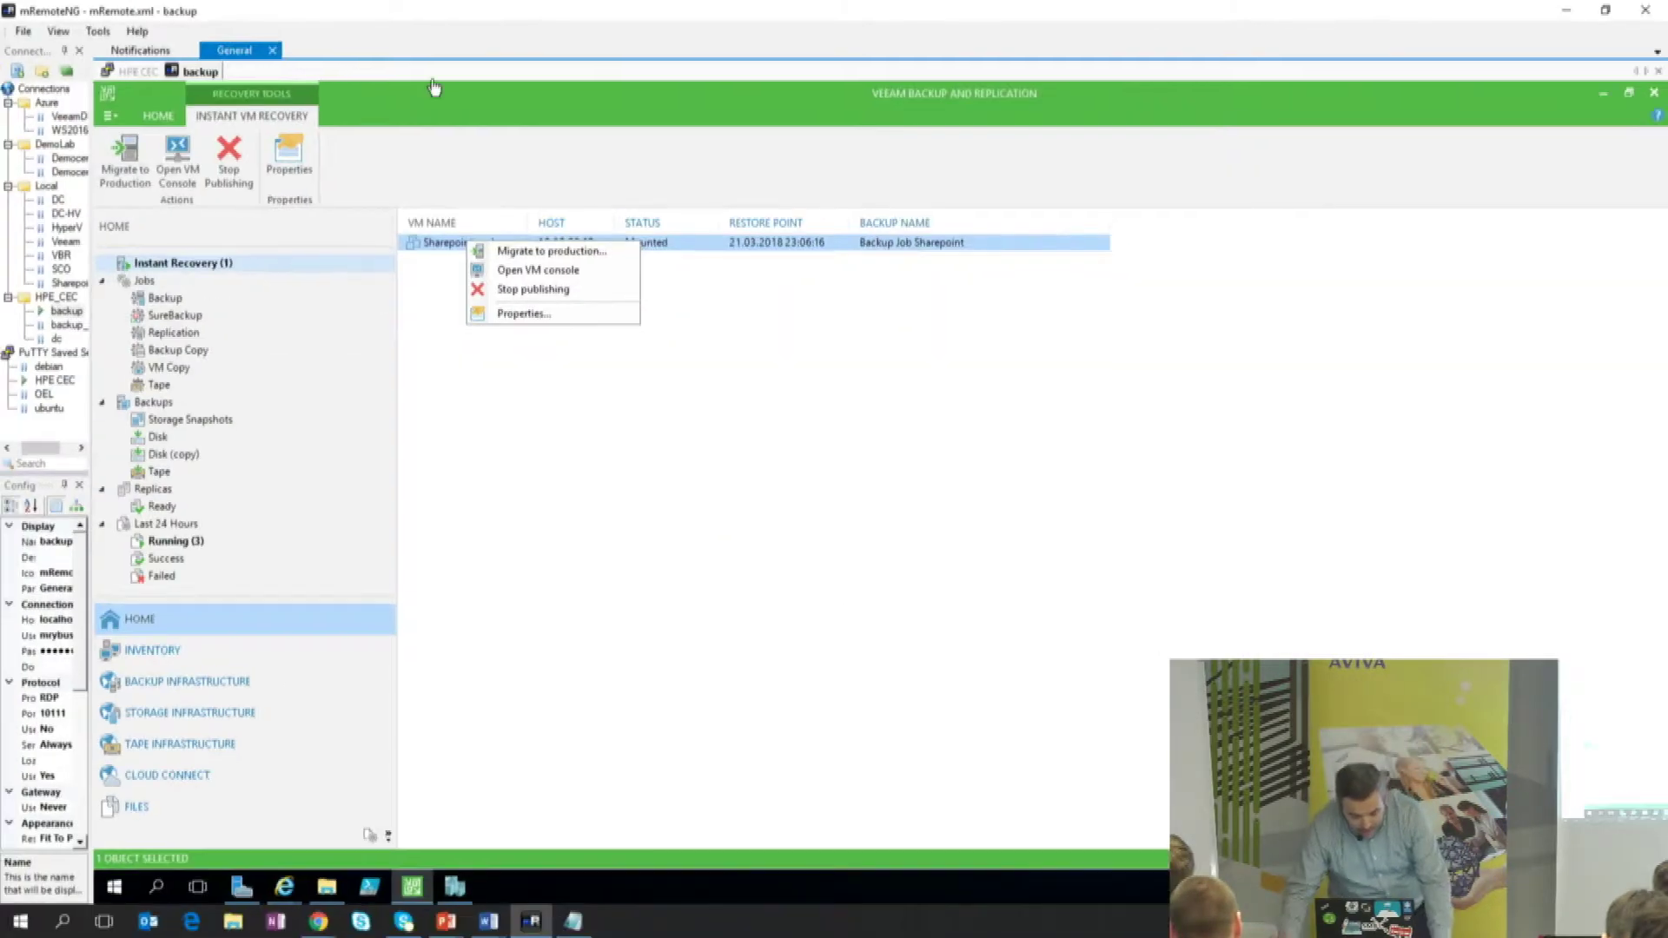
click(533, 290)
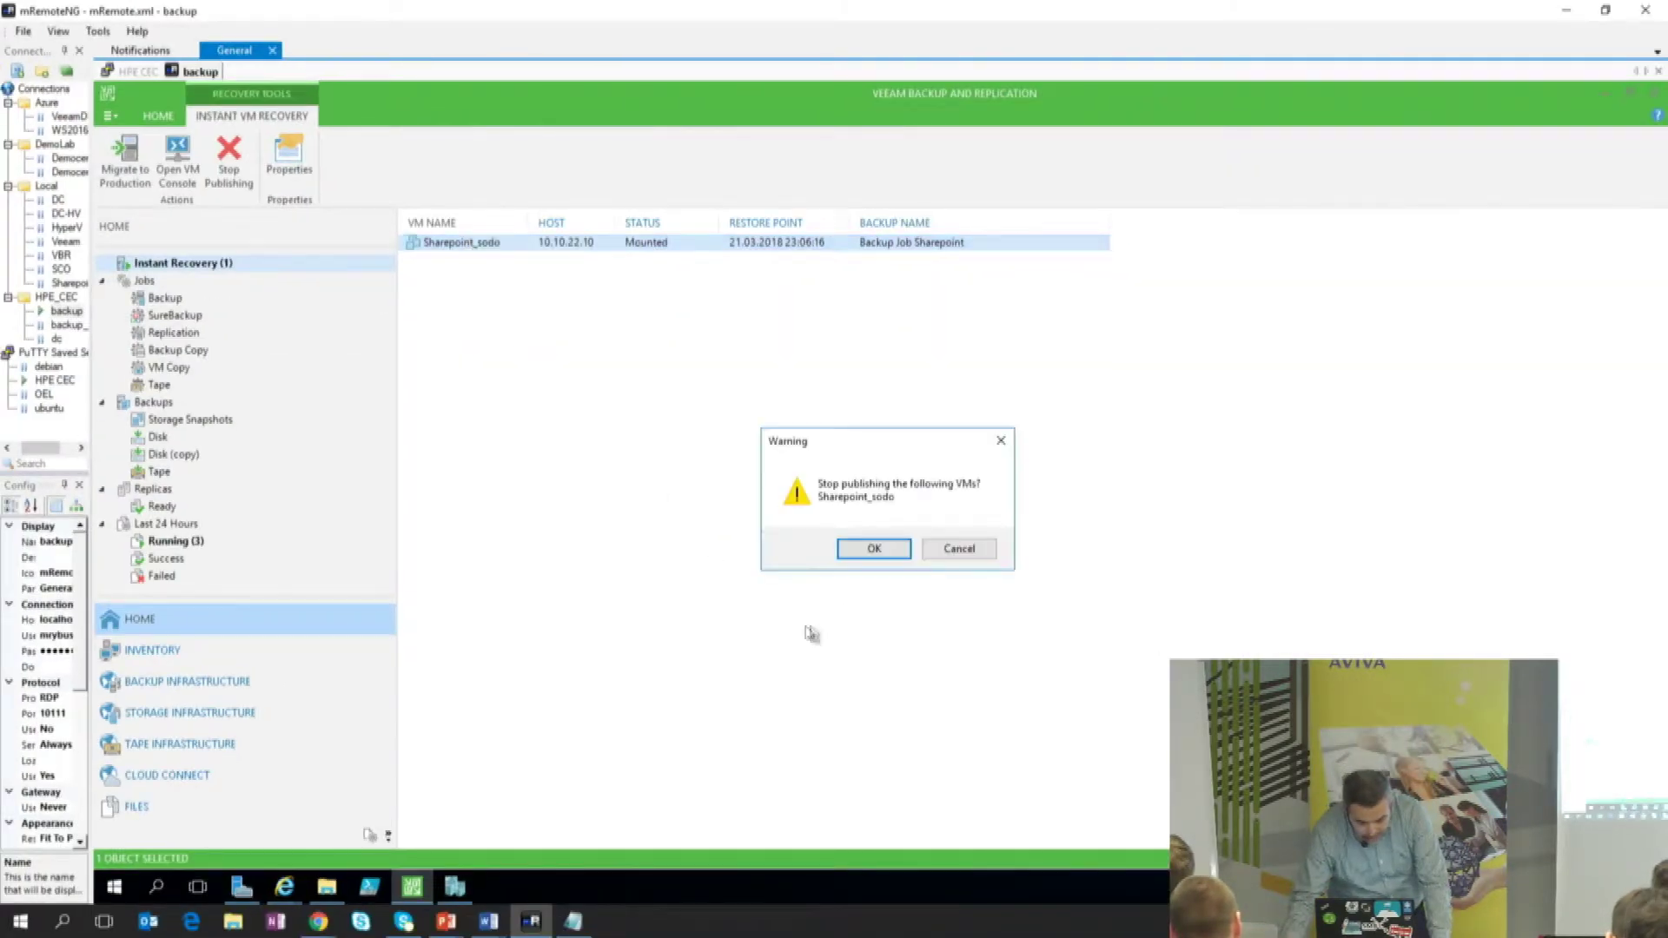
click(865, 549)
Step: Switch to the VMware ESXi browser window and place it beside the dismount log to check the removal of Sharepoint_sodo
click(286, 890)
click(225, 827)
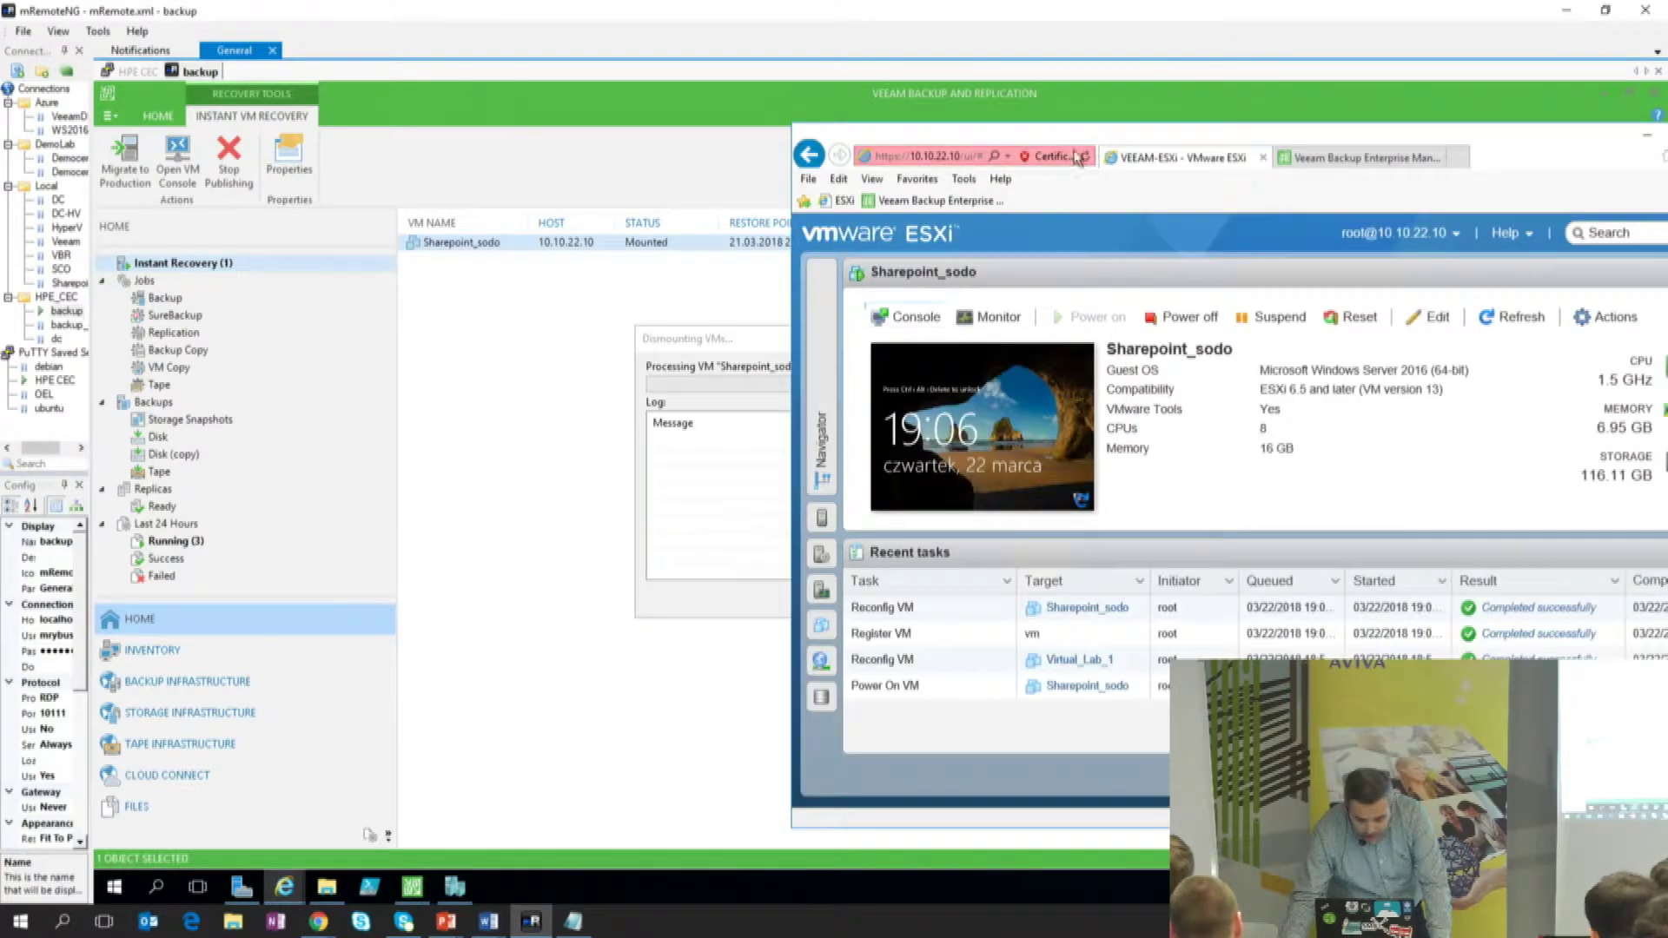
drag(1101, 139, 1355, 139)
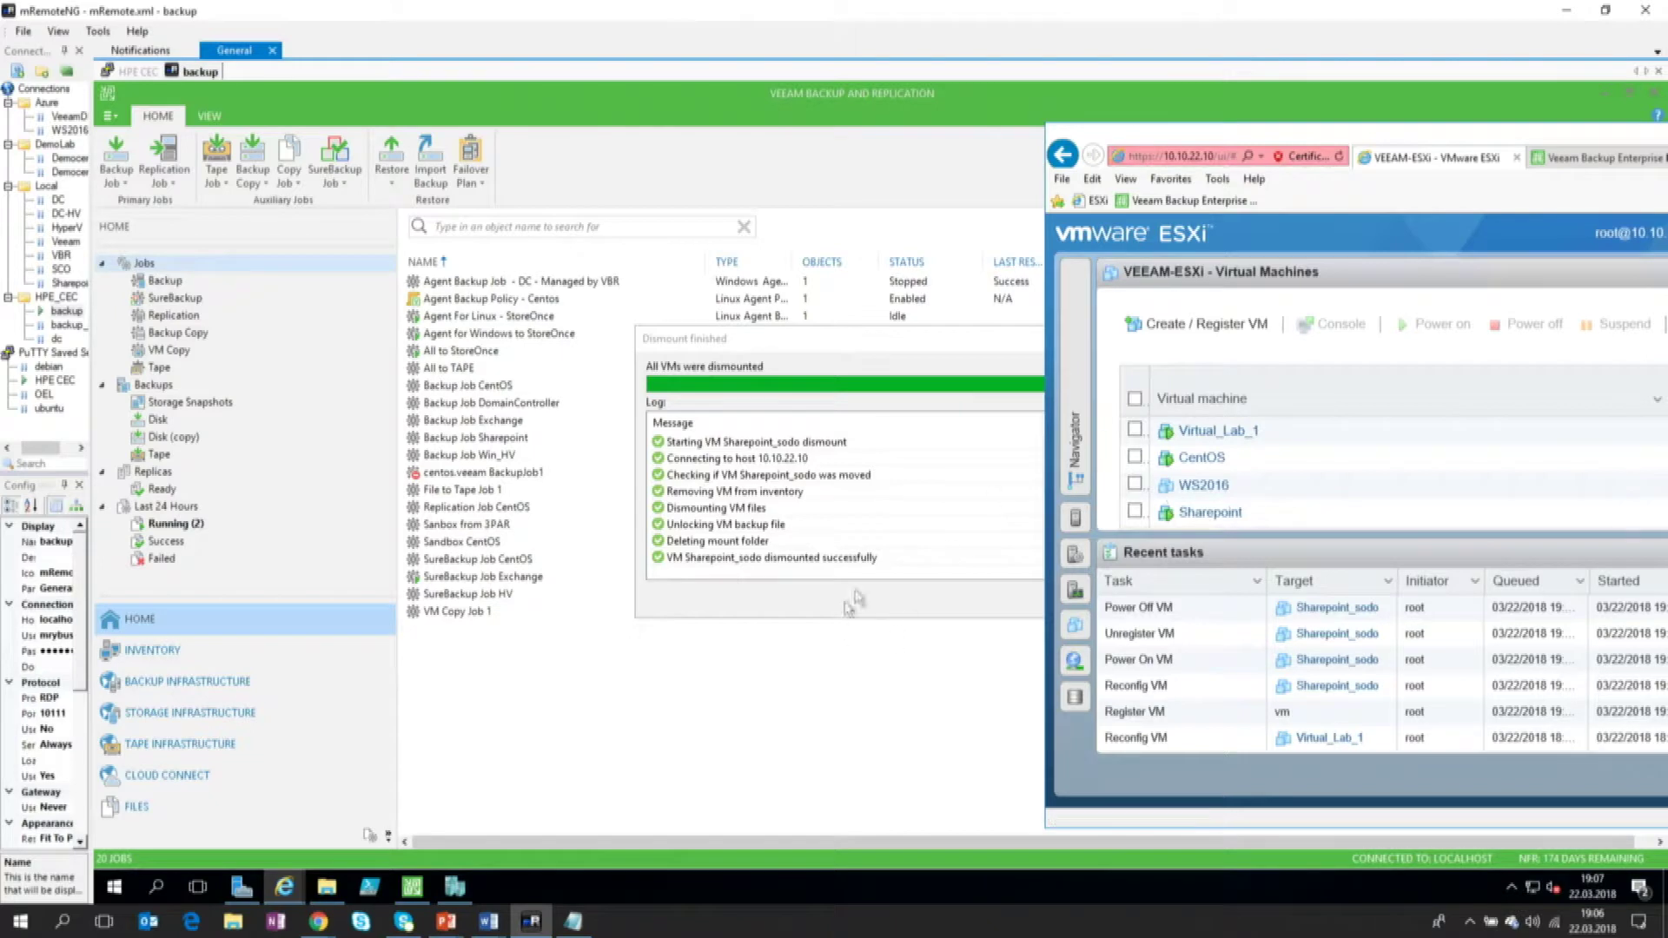
Step: Close the dismount log, expand Backup Job Win_HV in the disk backups, and bring up Hyper-V Manager beside it
click(958, 356)
click(1079, 596)
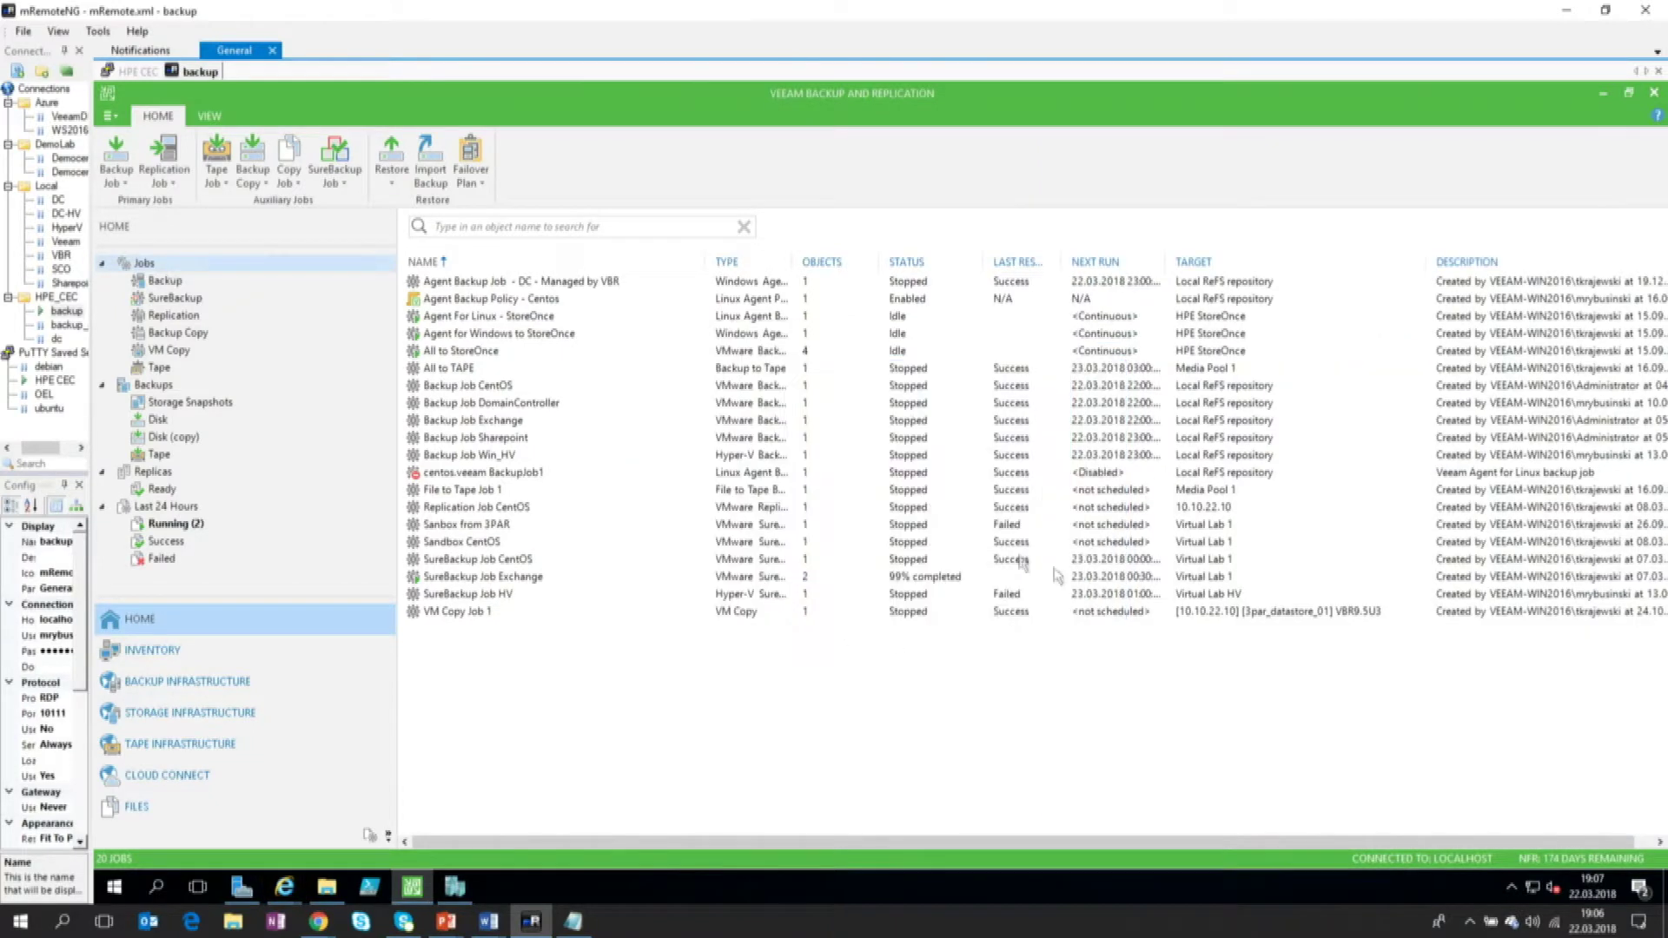
click(157, 420)
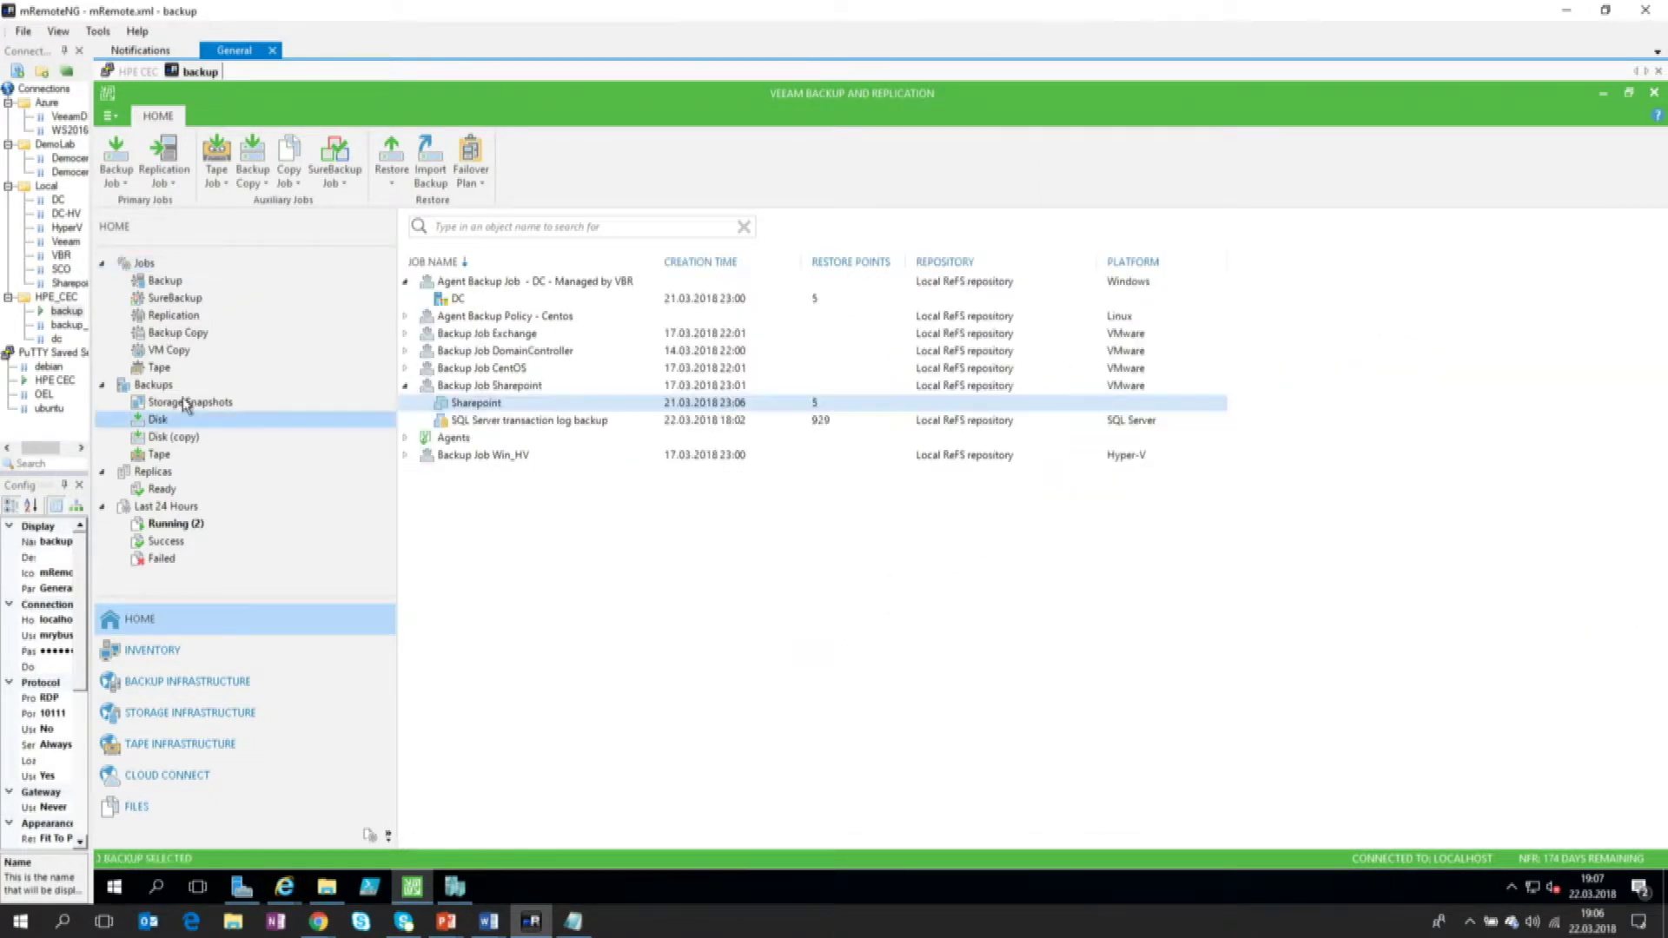
click(405, 455)
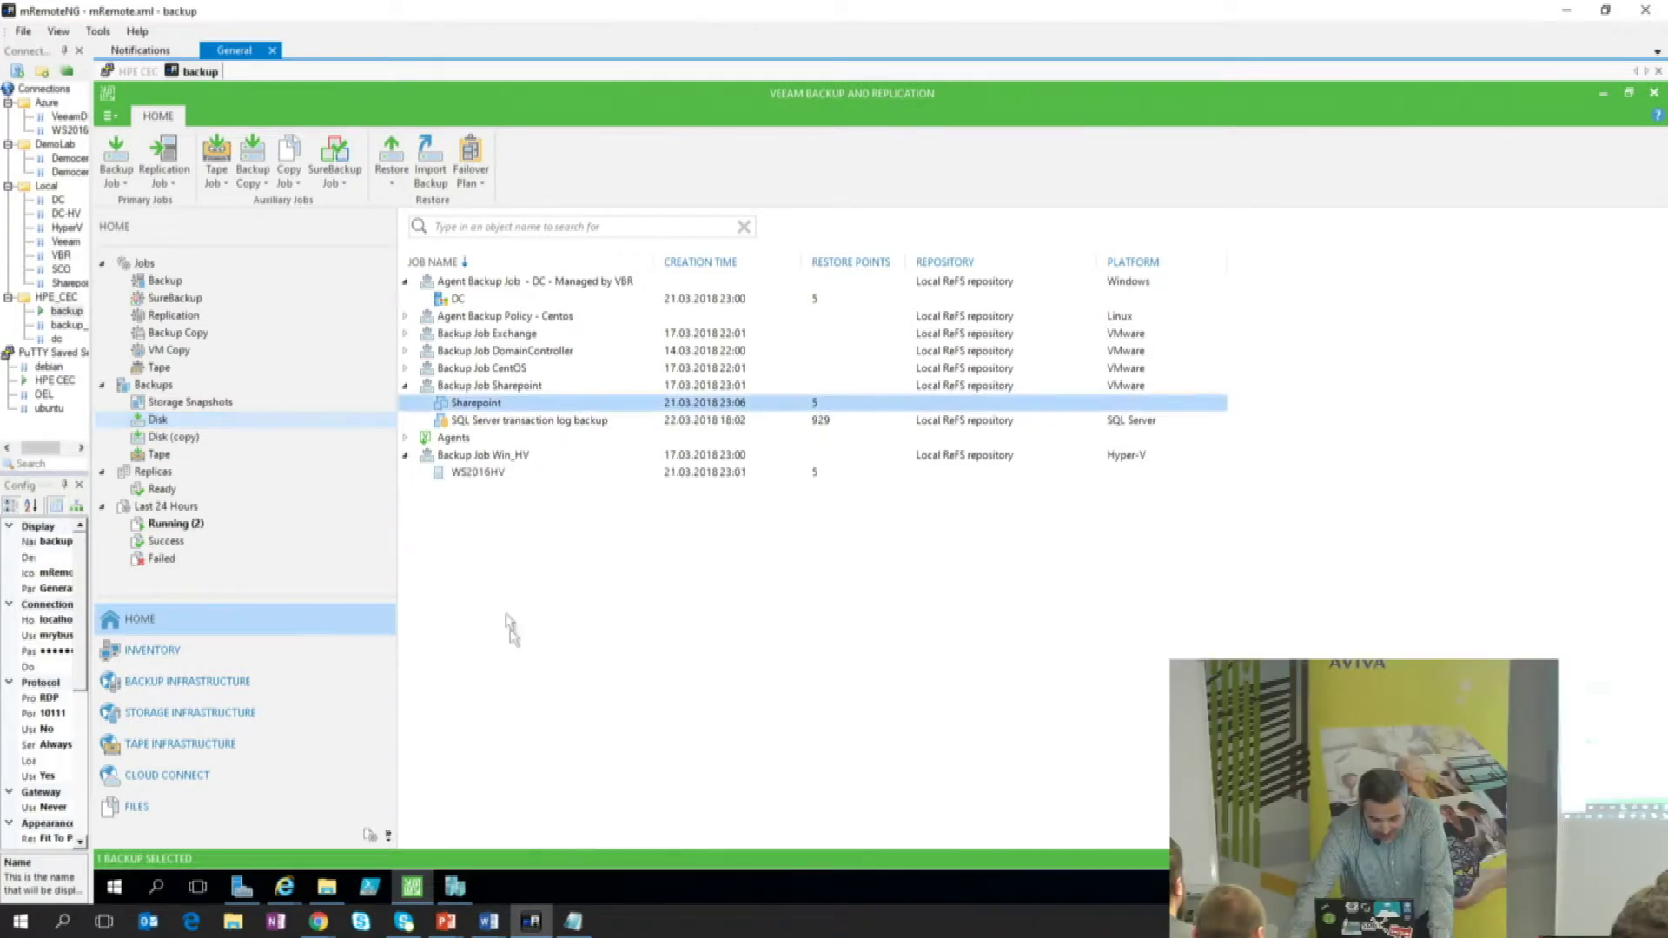
click(460, 886)
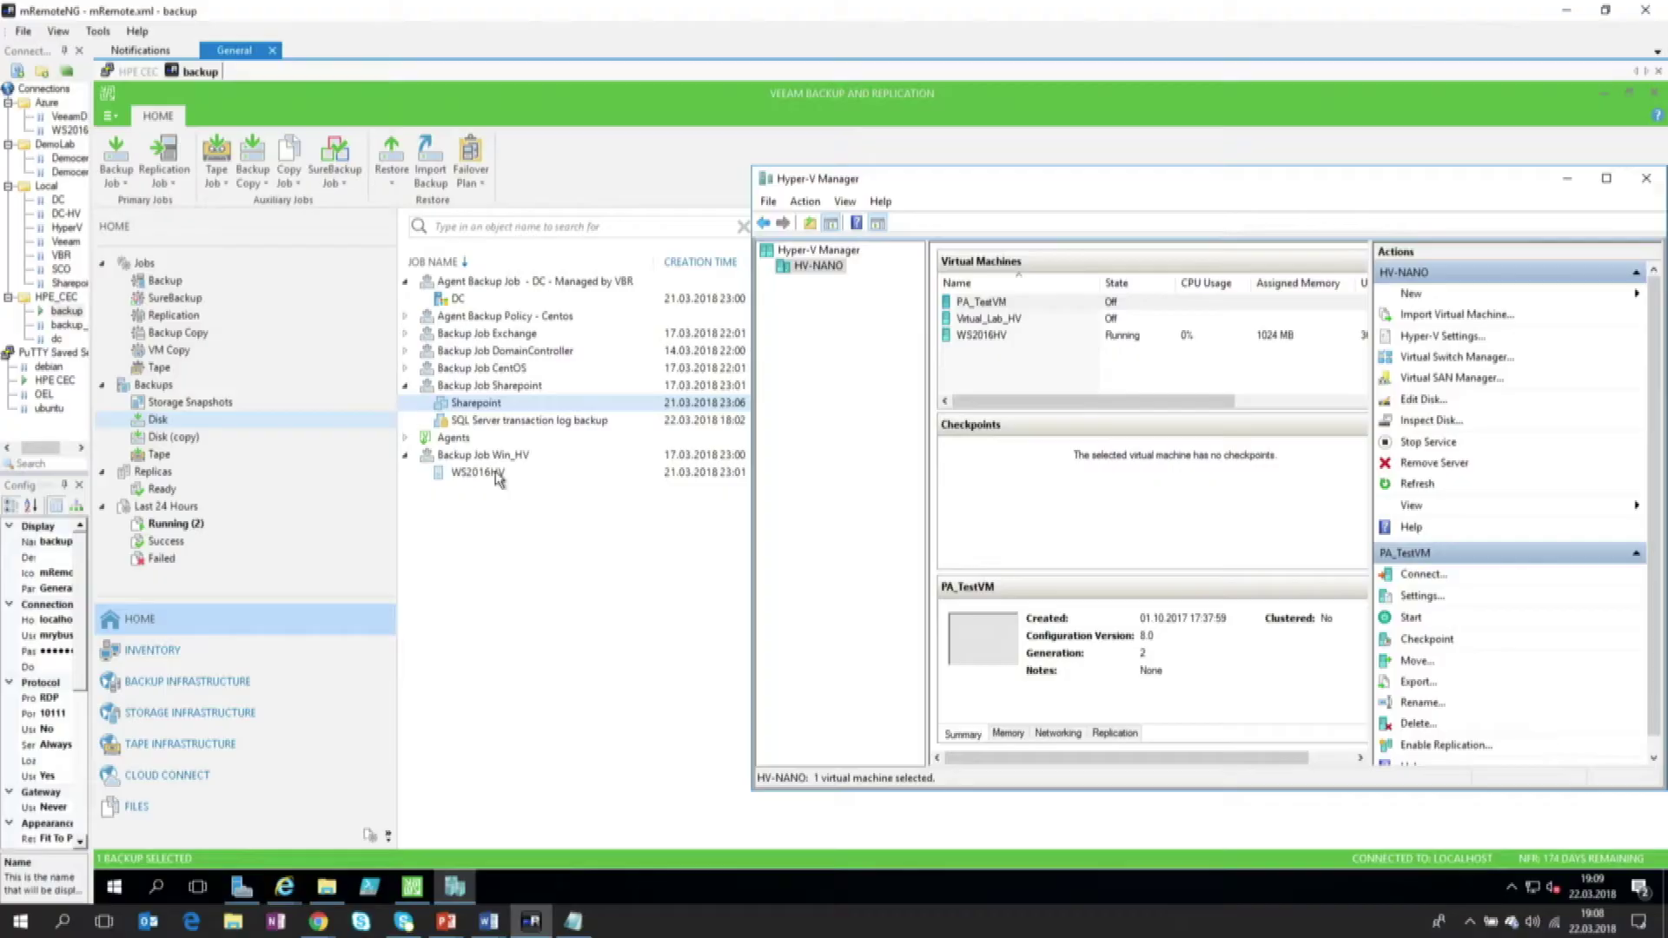
Step: Start Instant VM Recovery of WS2016HV and choose the full restore point from less than a day ago
right_click(499, 476)
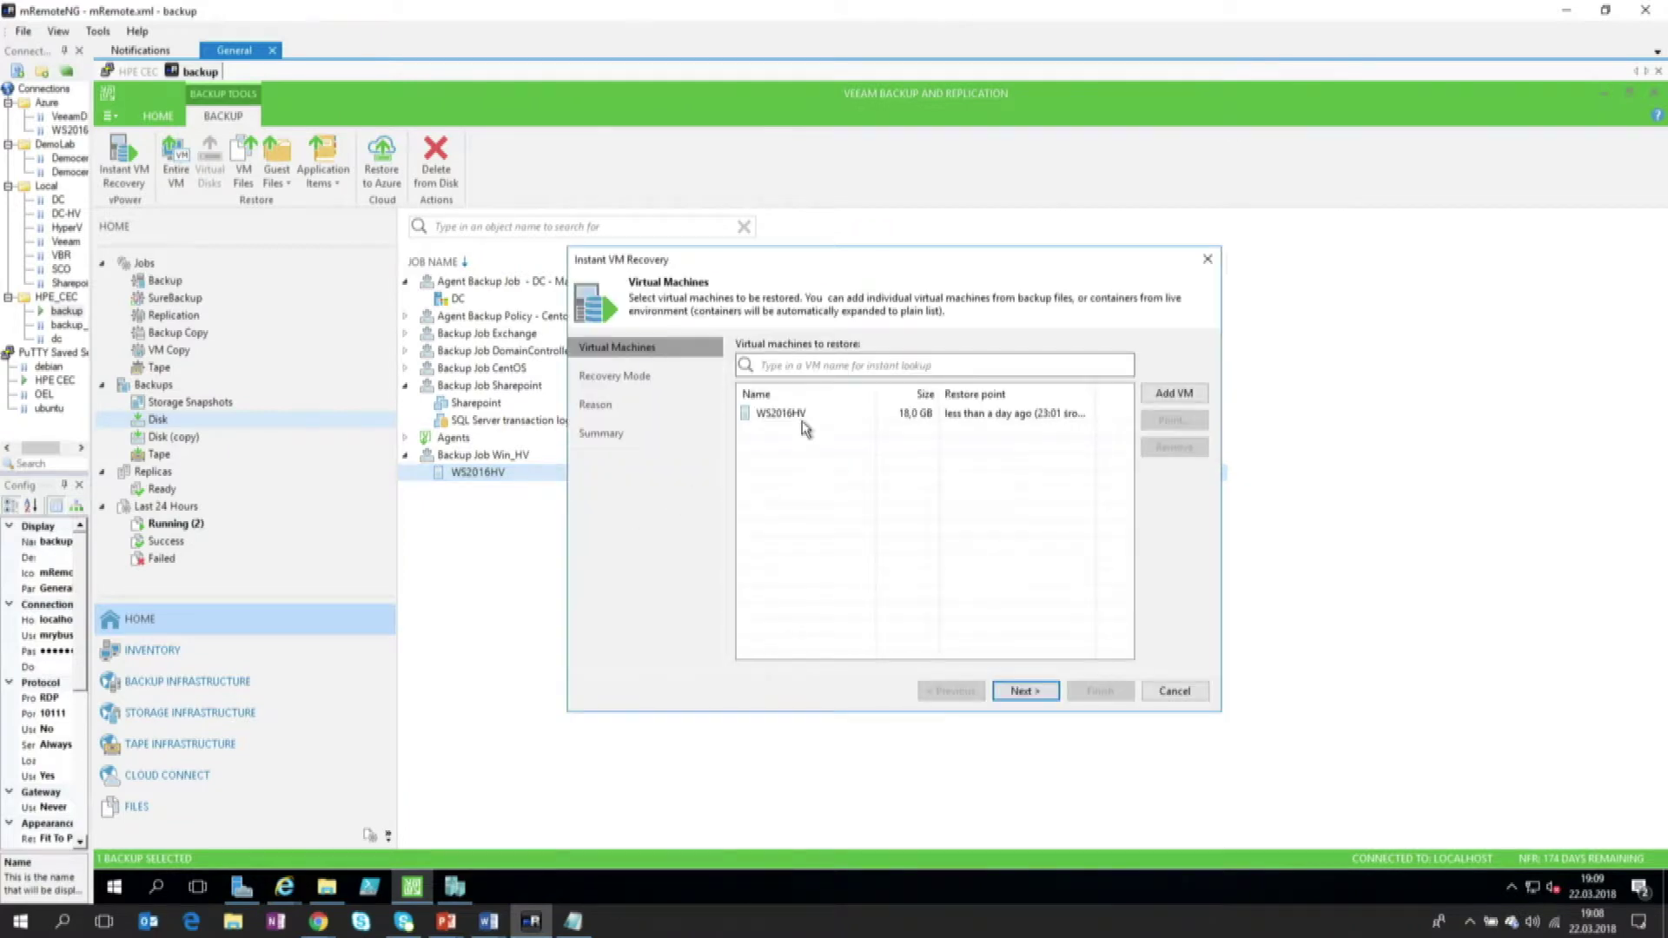
click(805, 419)
click(1168, 422)
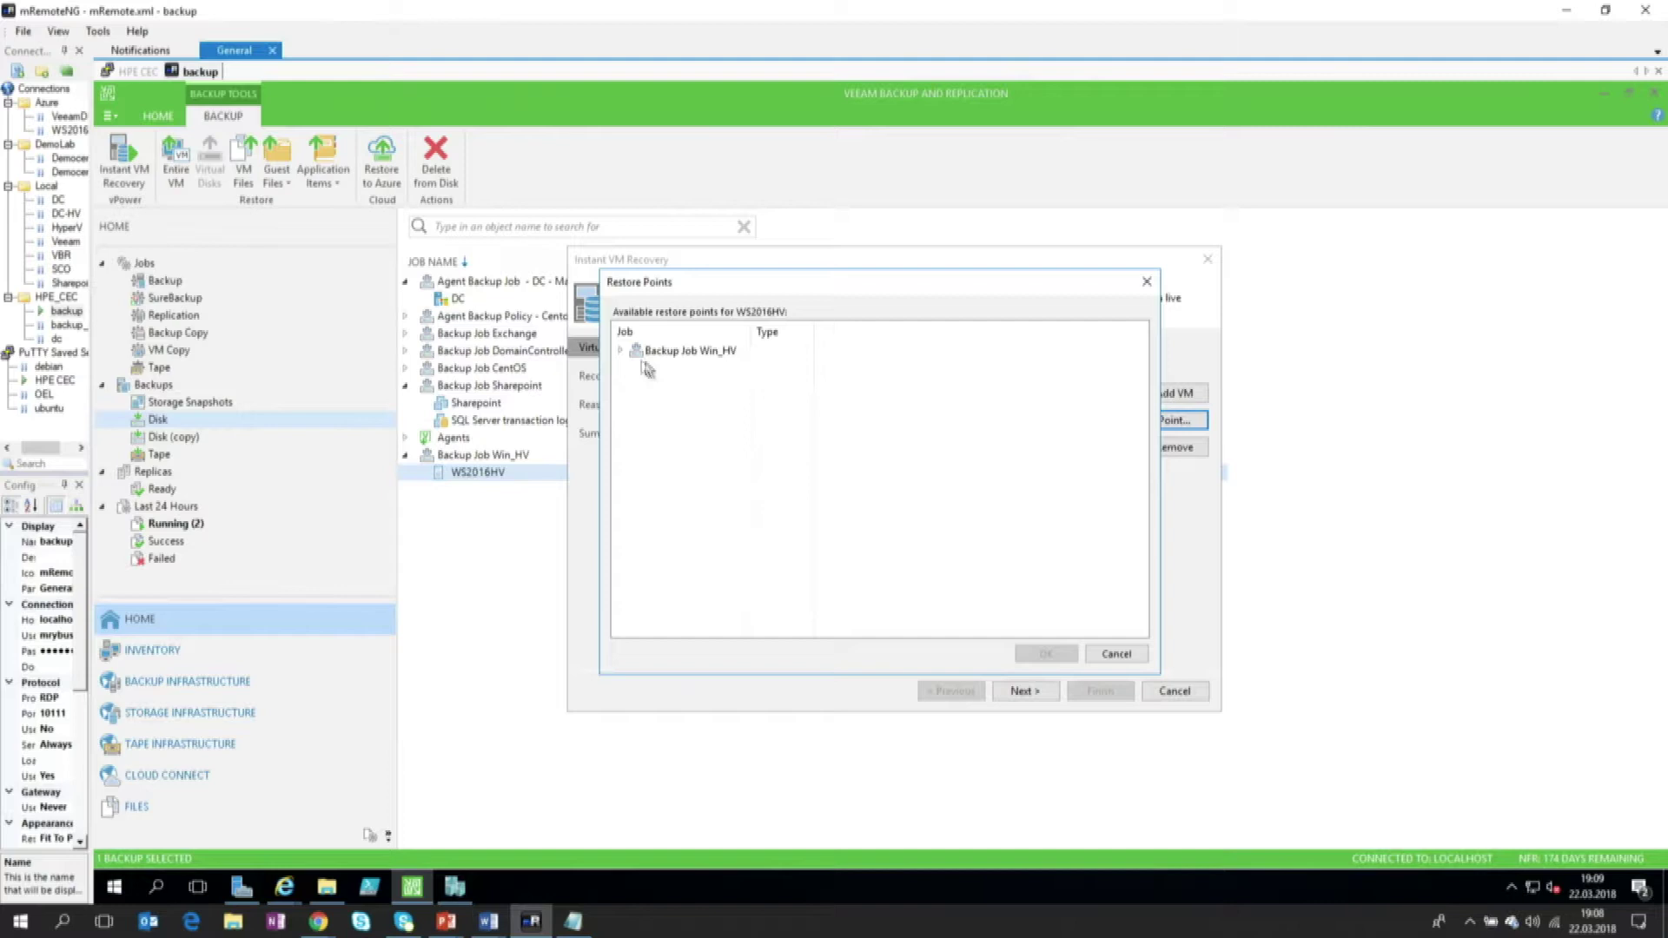
click(620, 350)
click(665, 370)
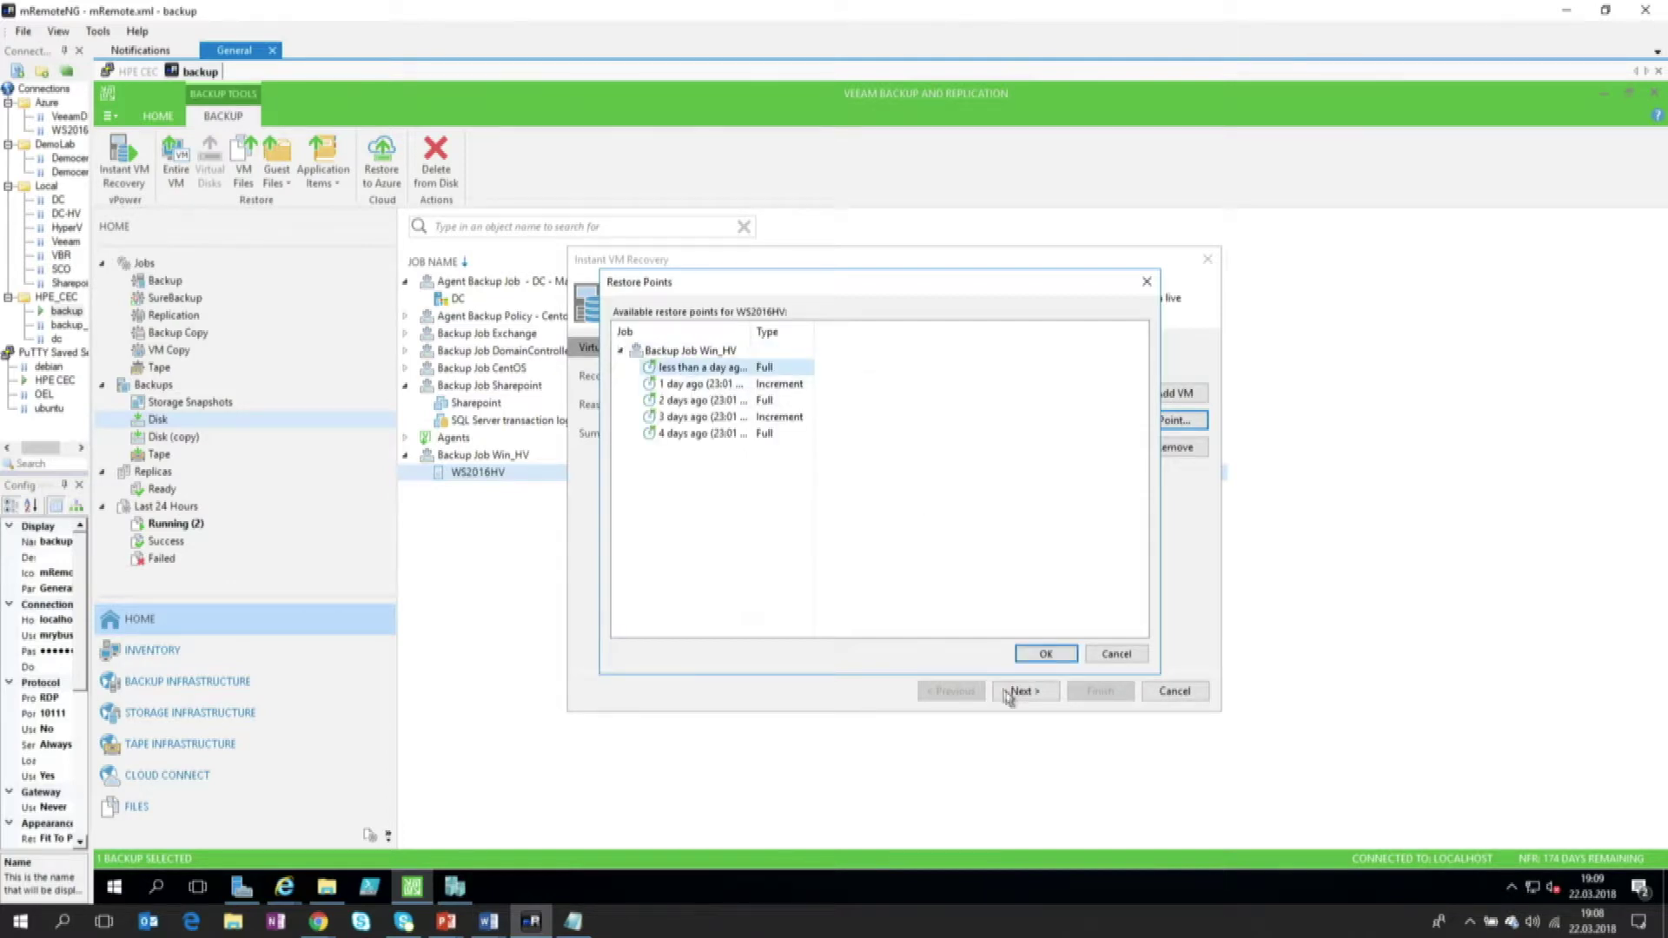
click(1045, 654)
click(1024, 691)
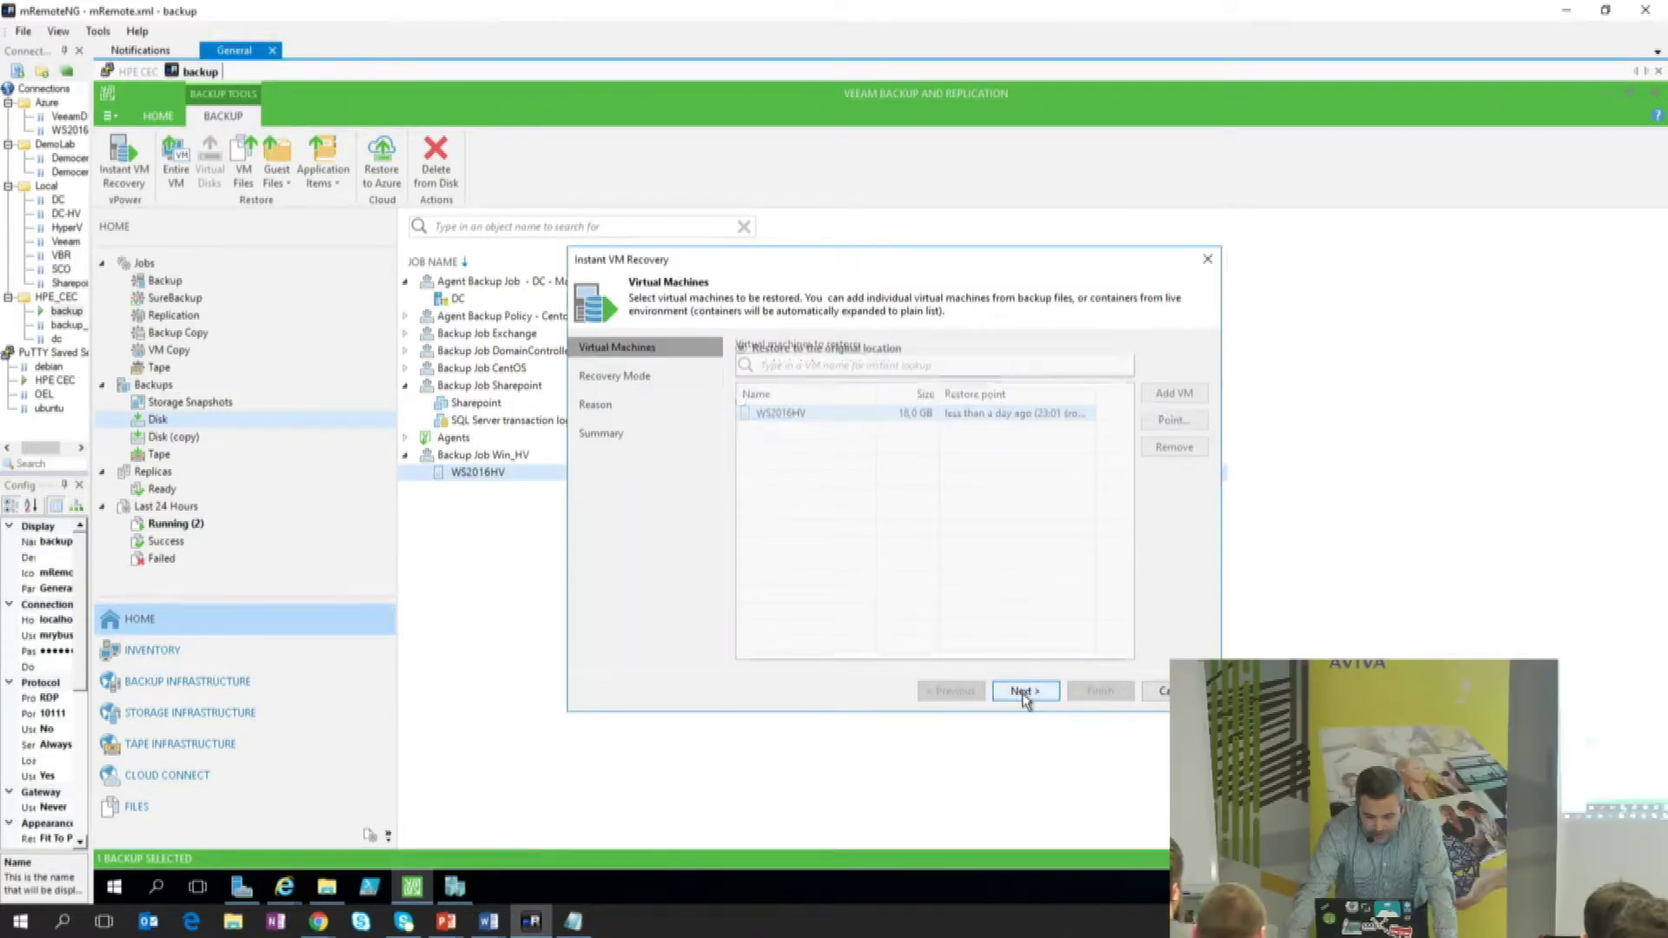
Step: Choose recovery to a location other than the original and accept 10.10.22.15 as the host for WS2016HV
click(1002, 691)
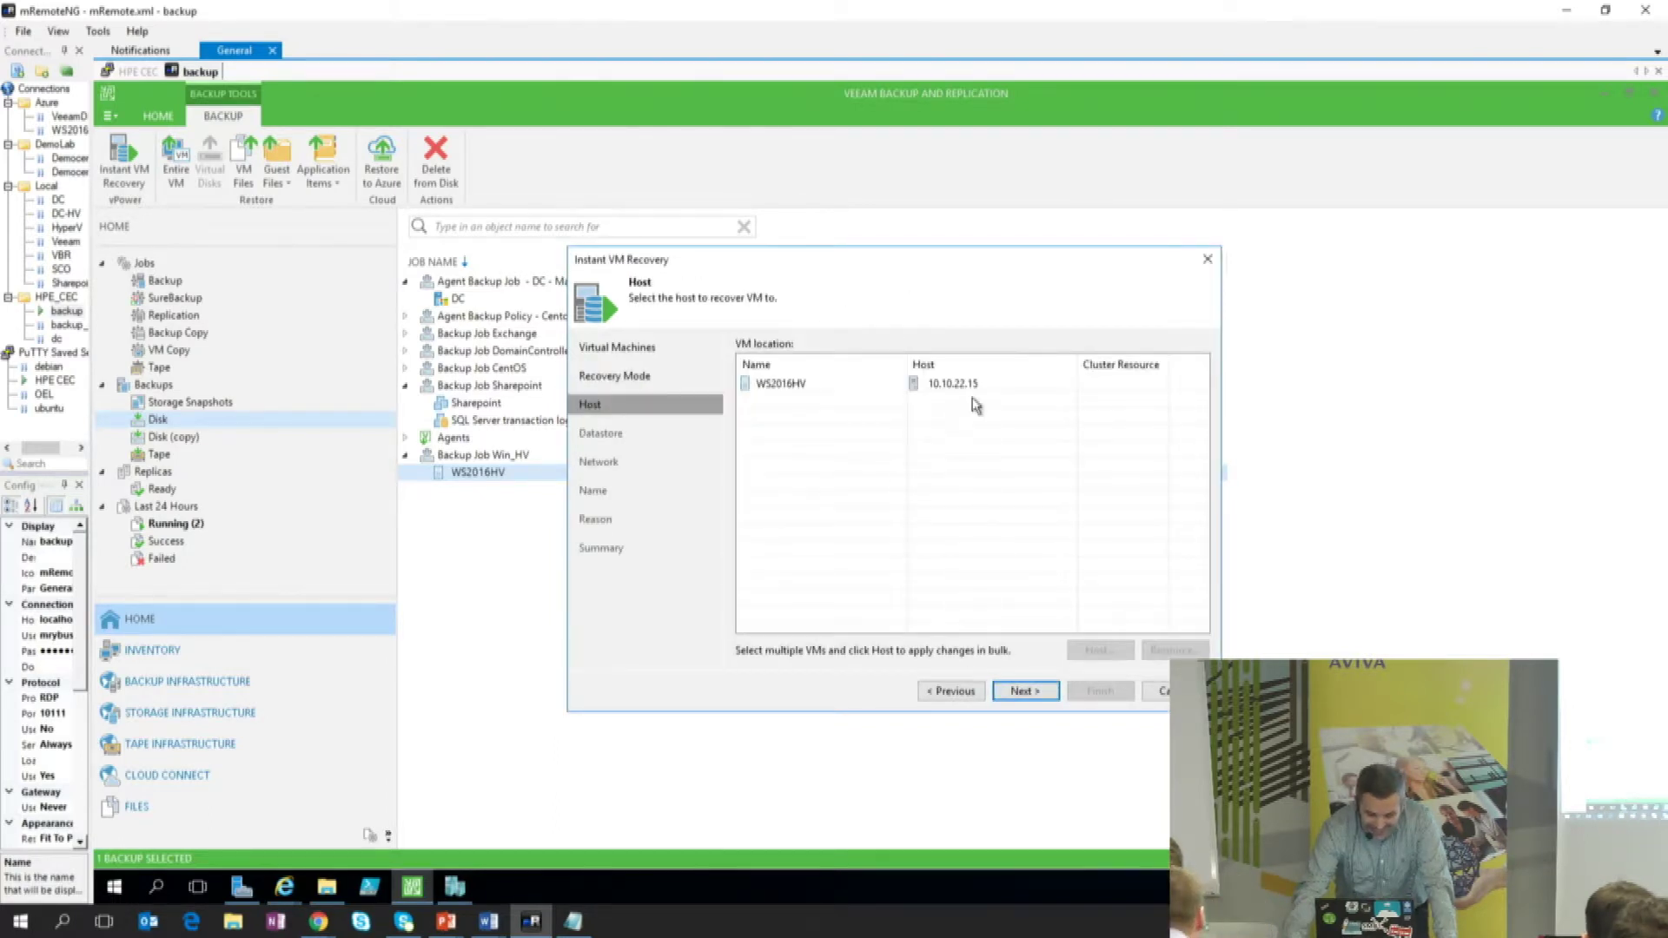
click(979, 383)
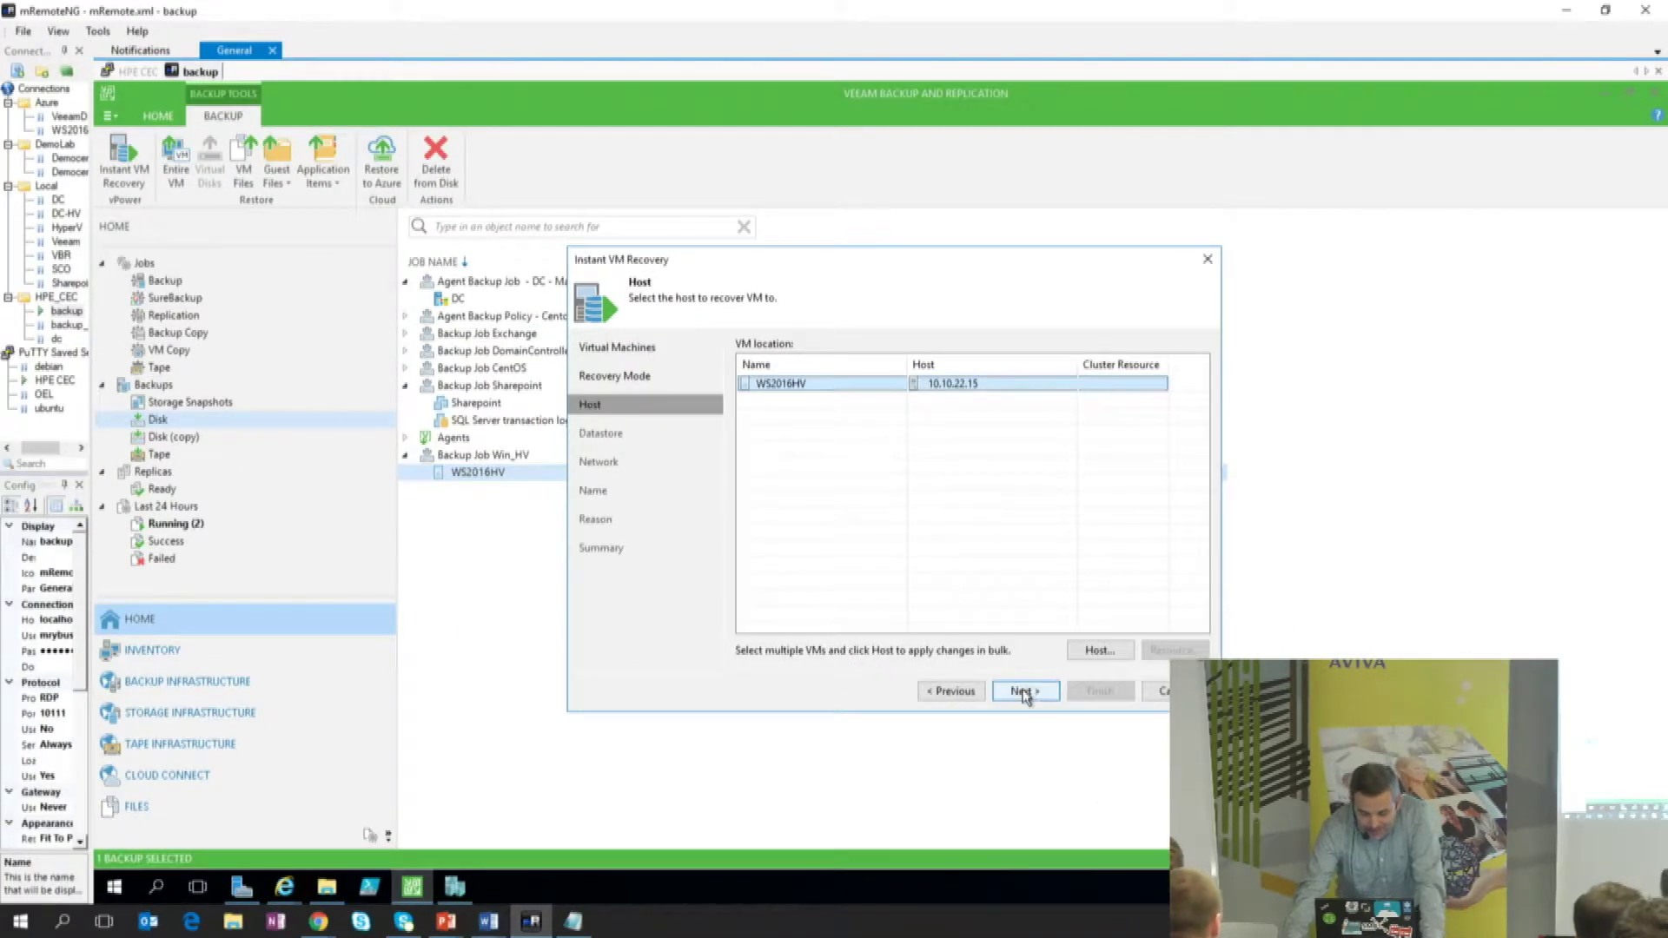
click(1024, 692)
Step: Set D:\temp as the target folder for WS2016HV's configuration files and virtual disk
click(981, 383)
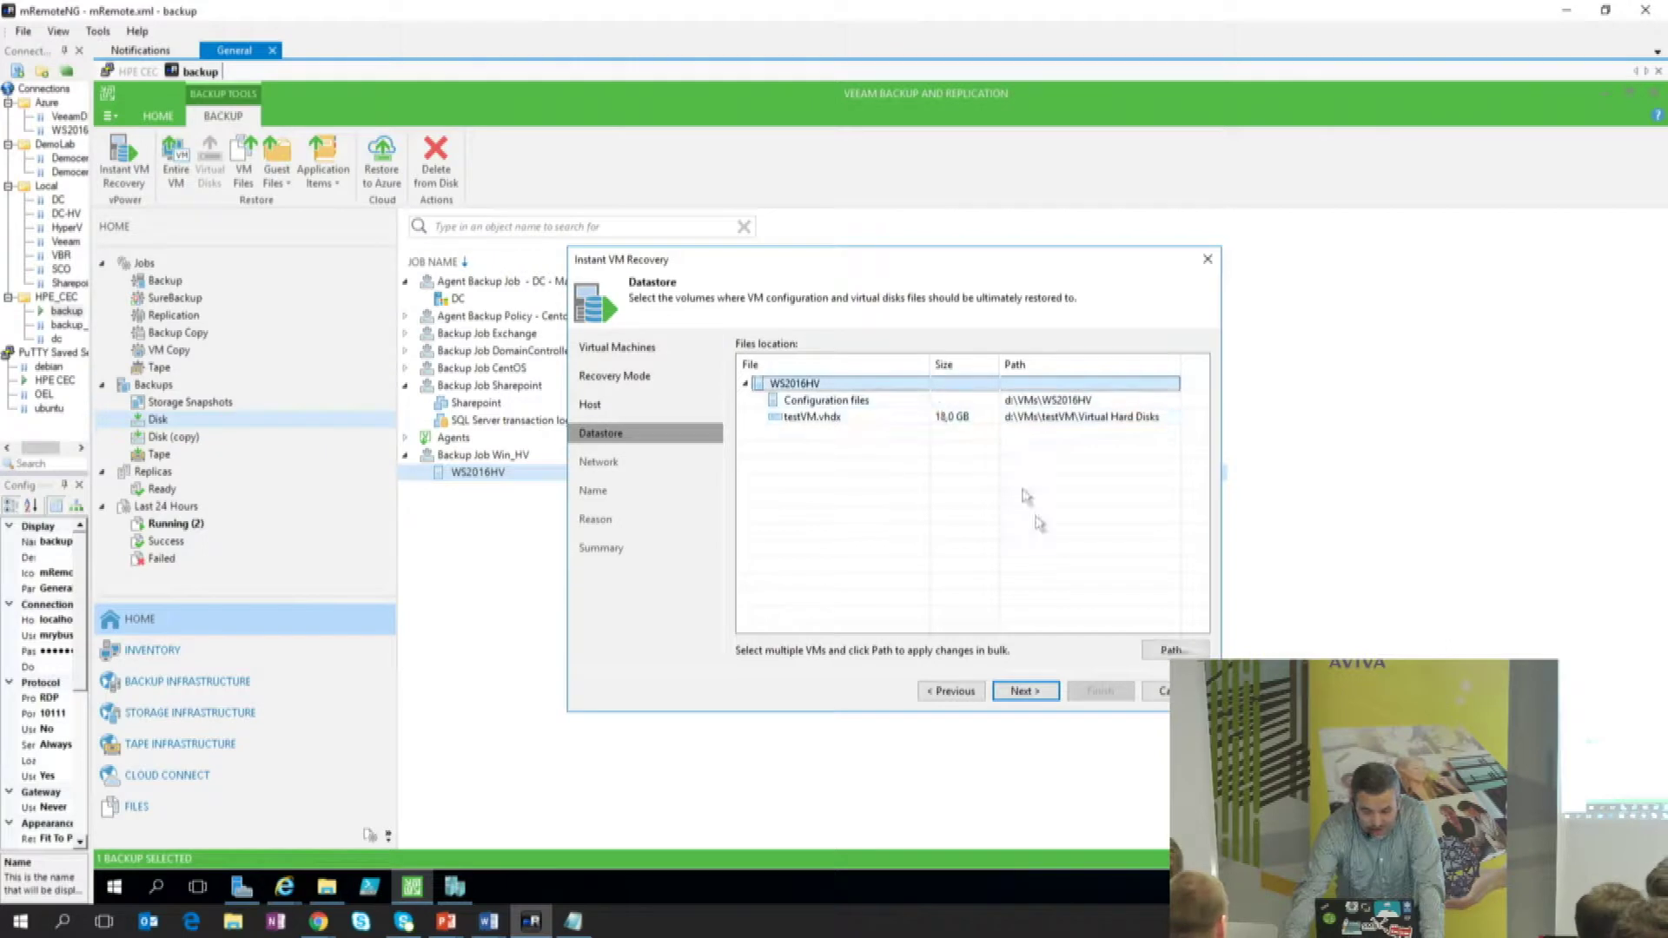
click(1173, 649)
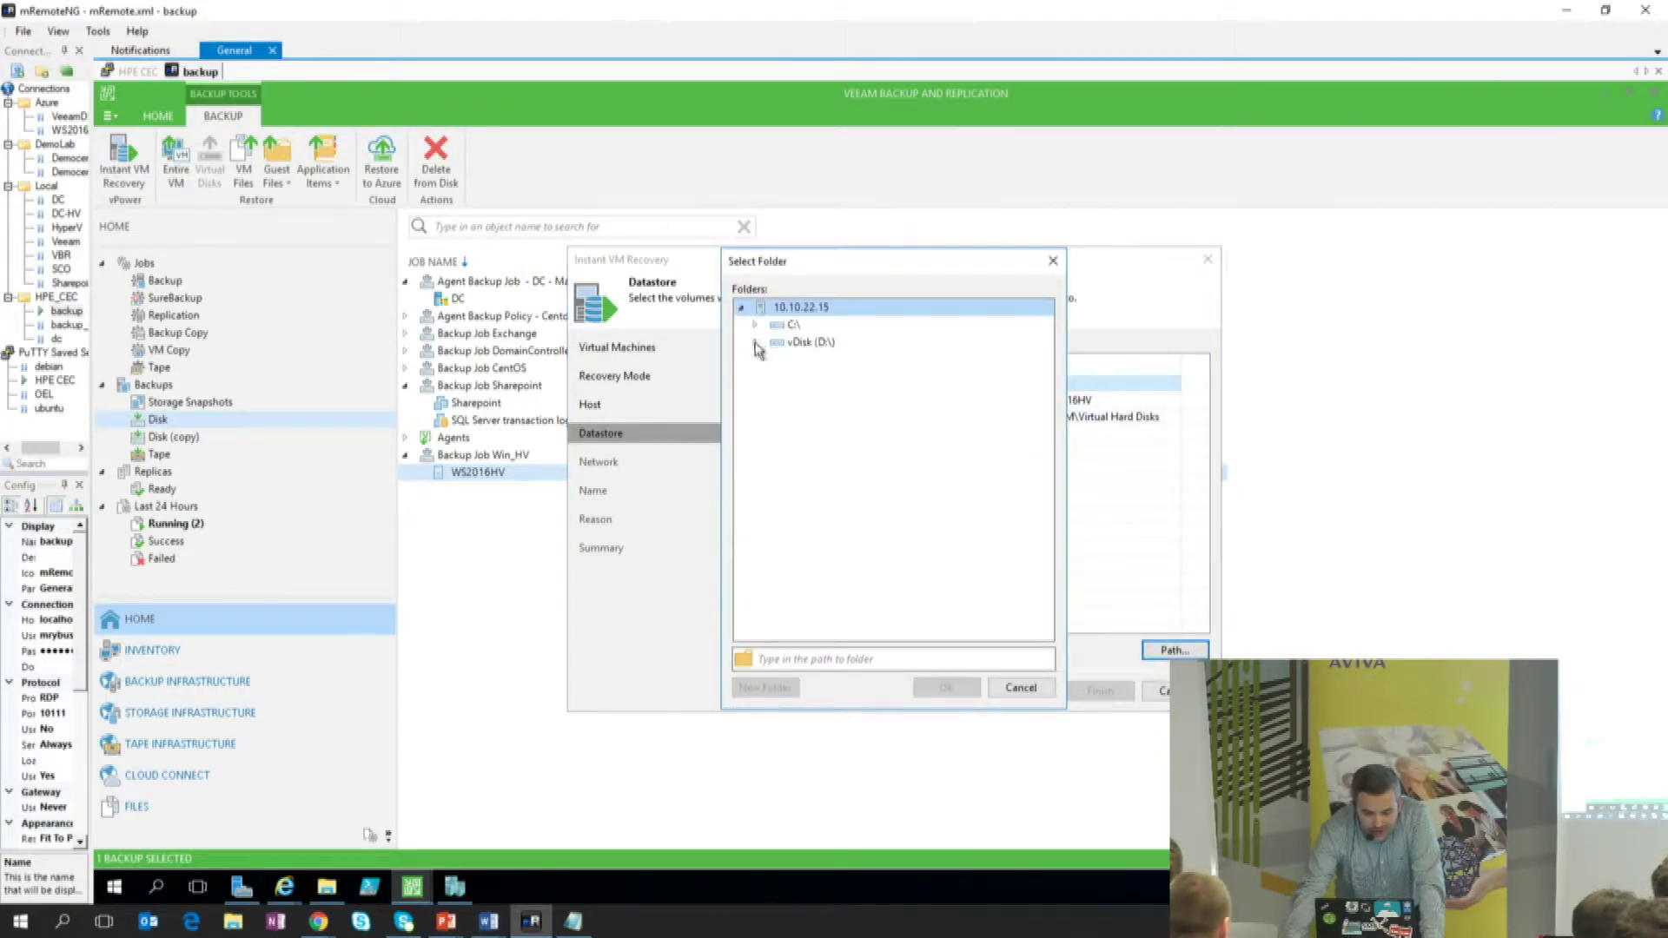
click(753, 343)
click(810, 378)
click(945, 687)
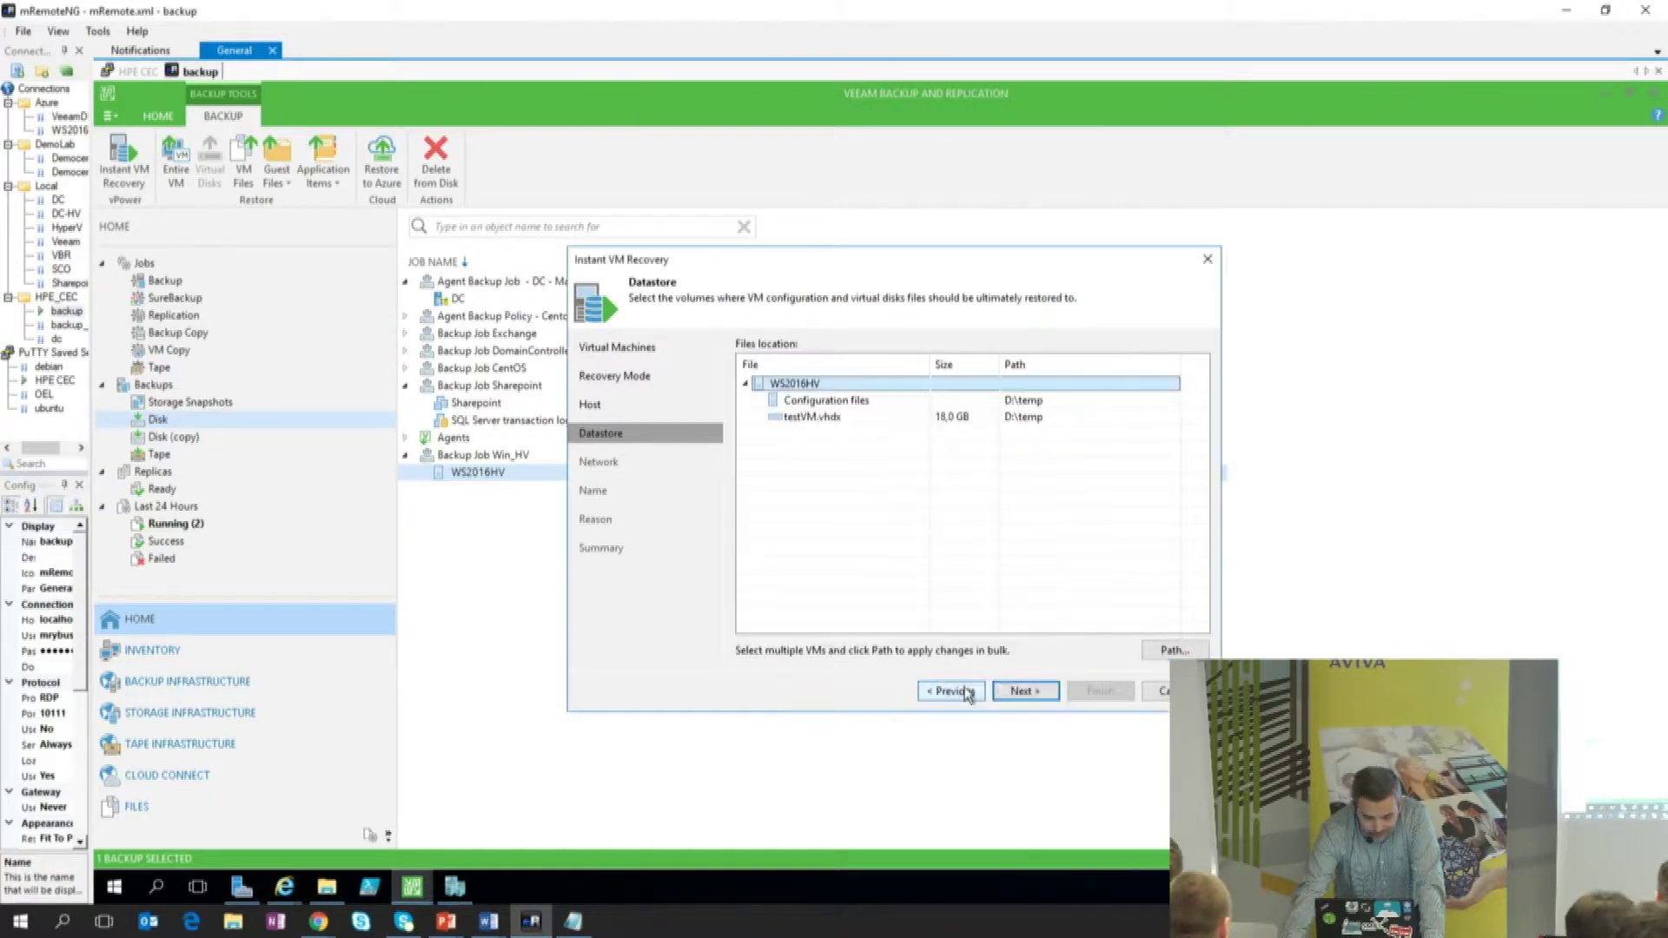
click(1008, 690)
Step: Set the network connection of the recovered WS2016HV to disconnected
click(1042, 388)
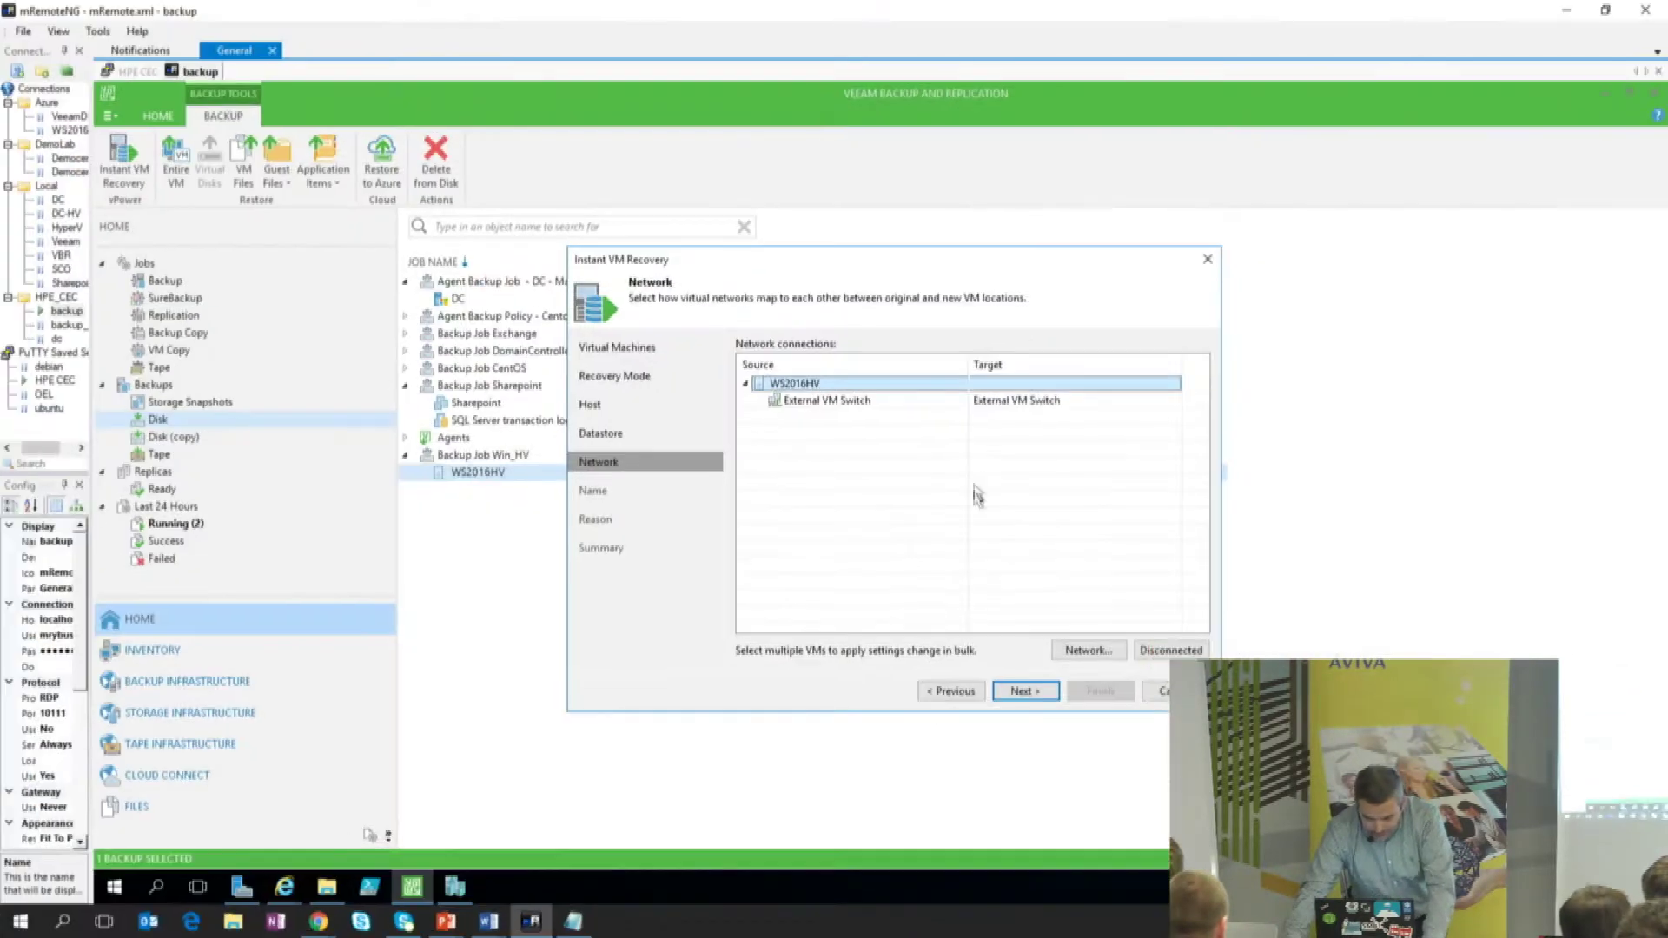
click(1180, 642)
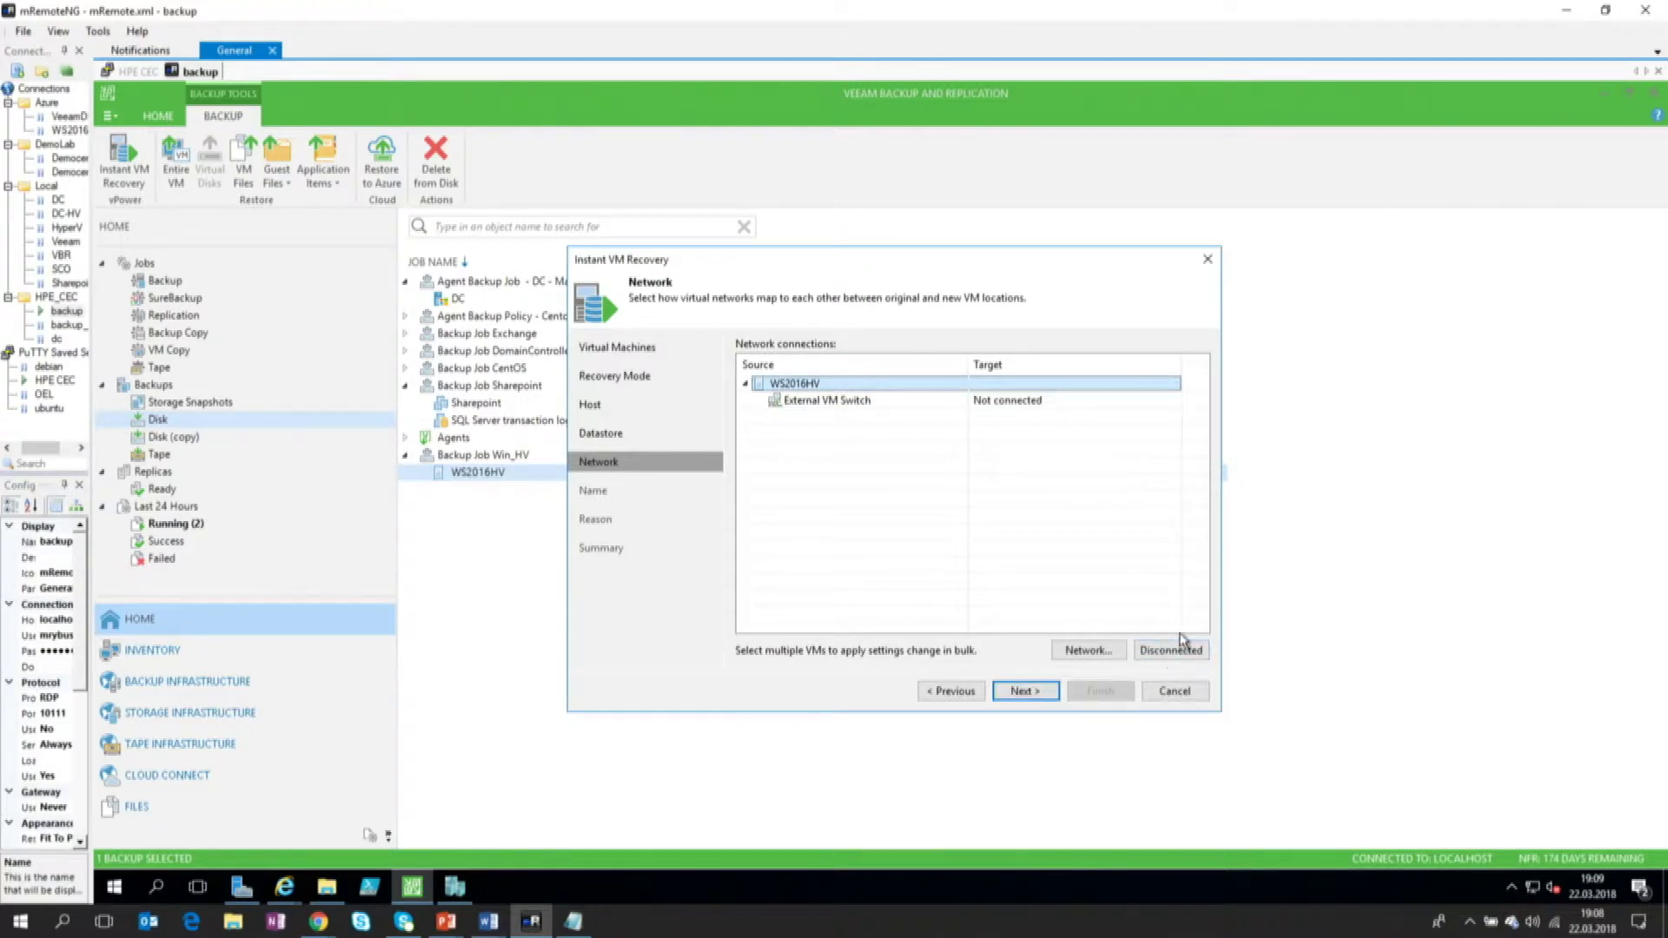
click(1033, 692)
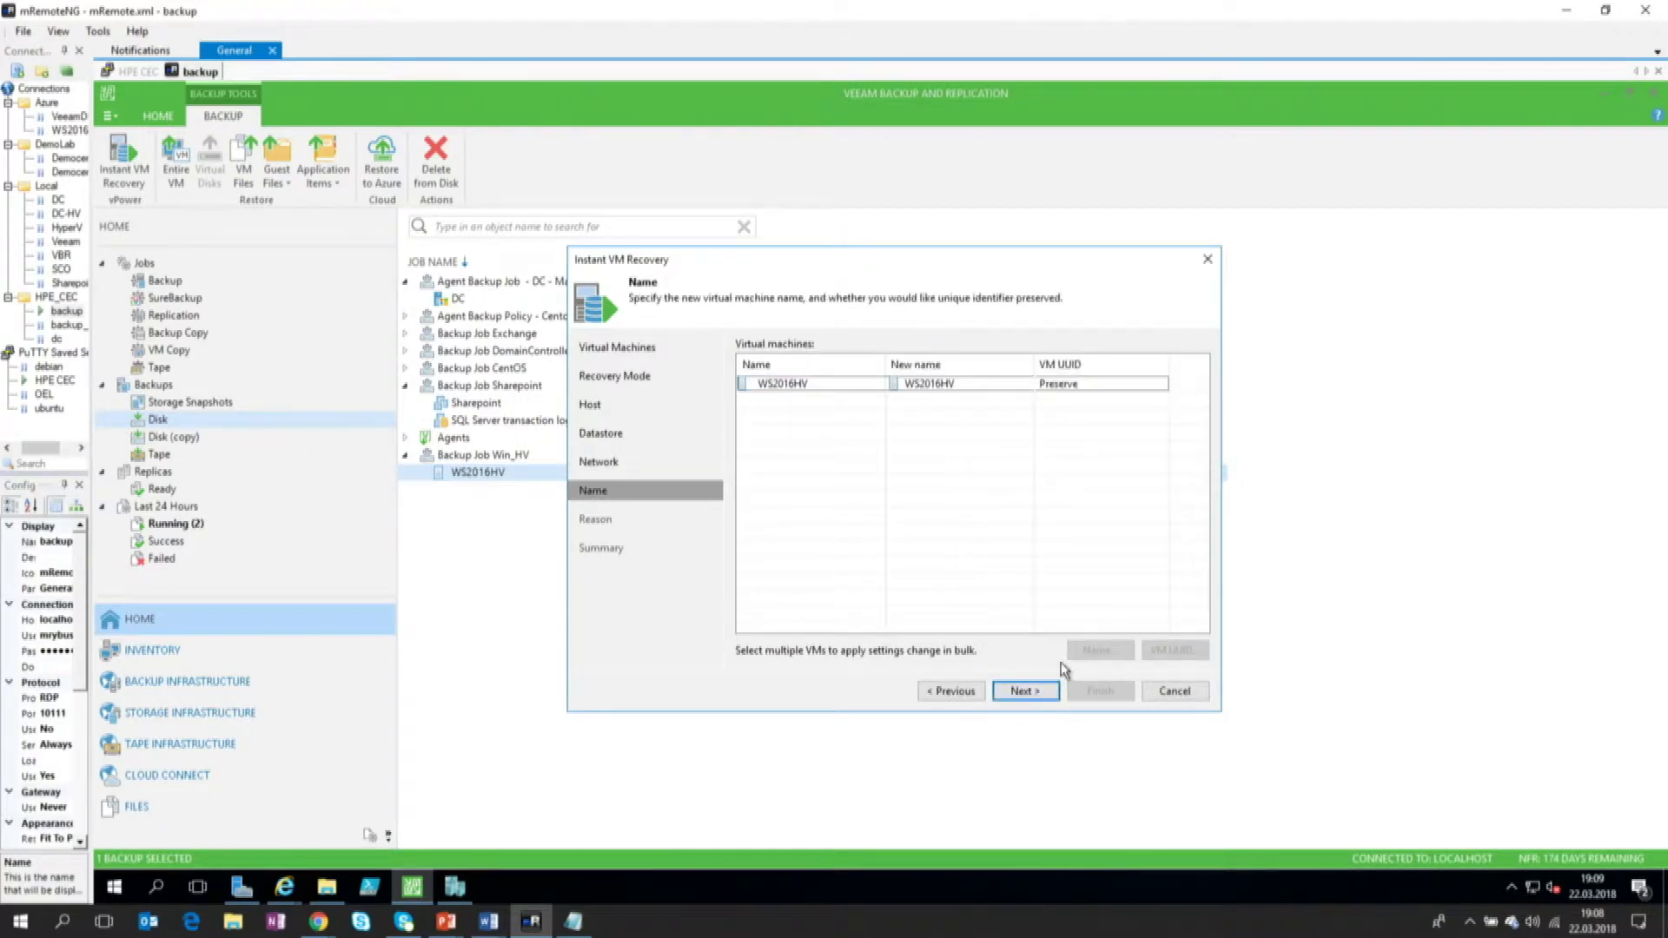
Step: Rename the recovered VM to WS2016HV_restored with a newly created UUID and proceed to the recovery summary
click(960, 387)
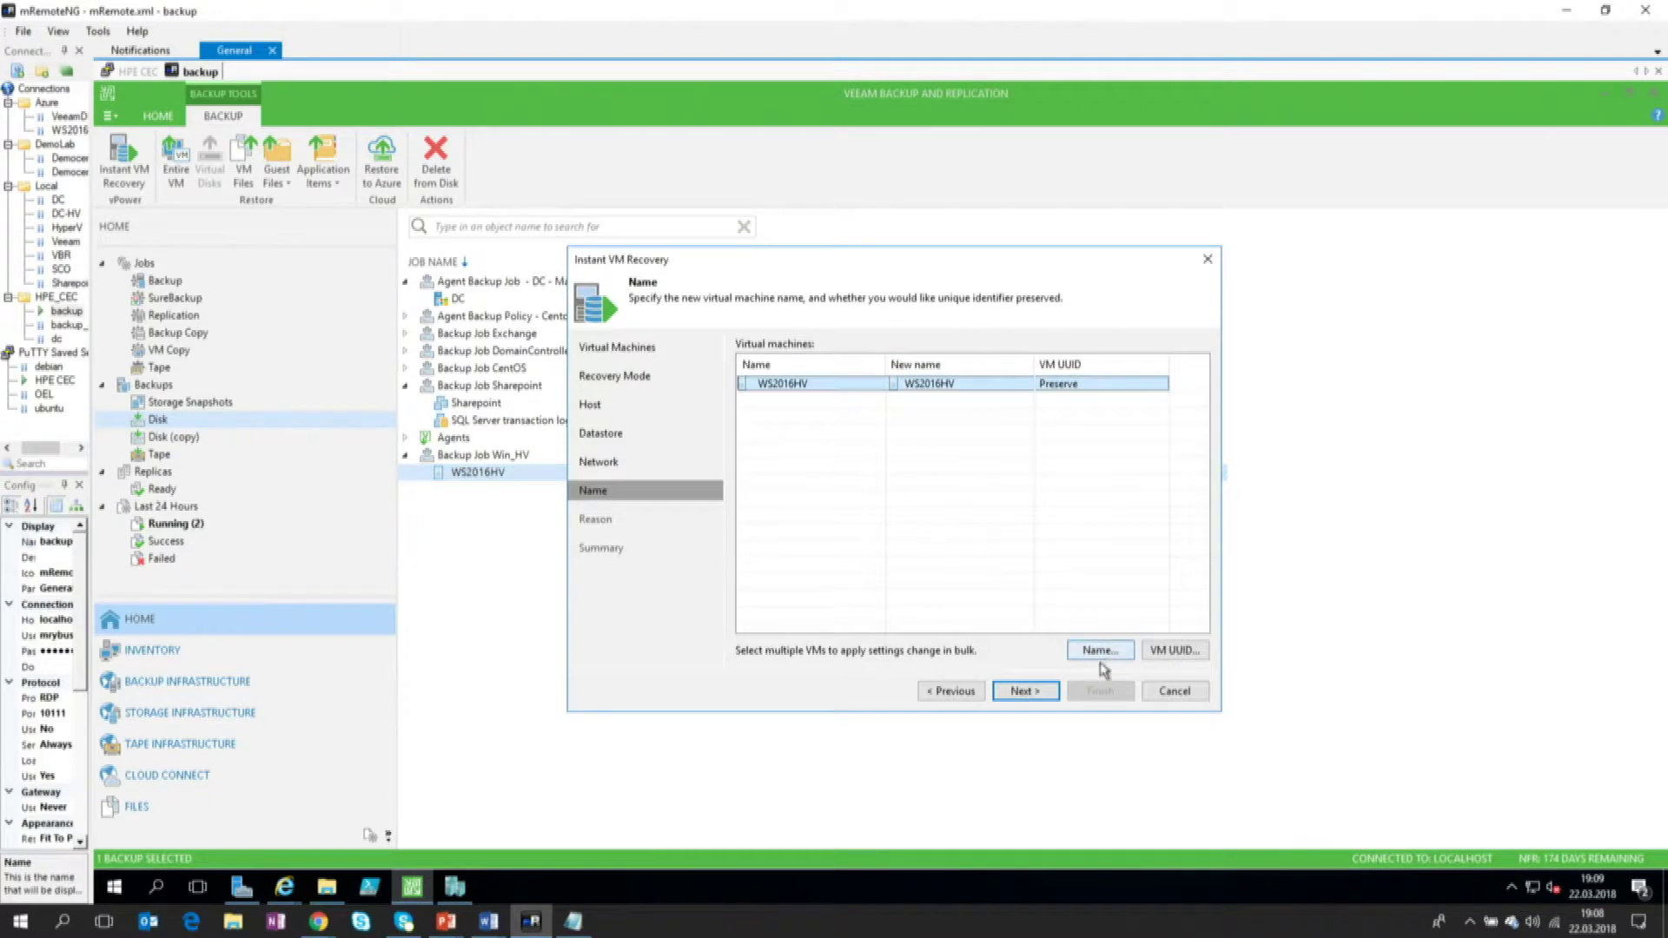
click(1103, 650)
click(749, 519)
click(932, 570)
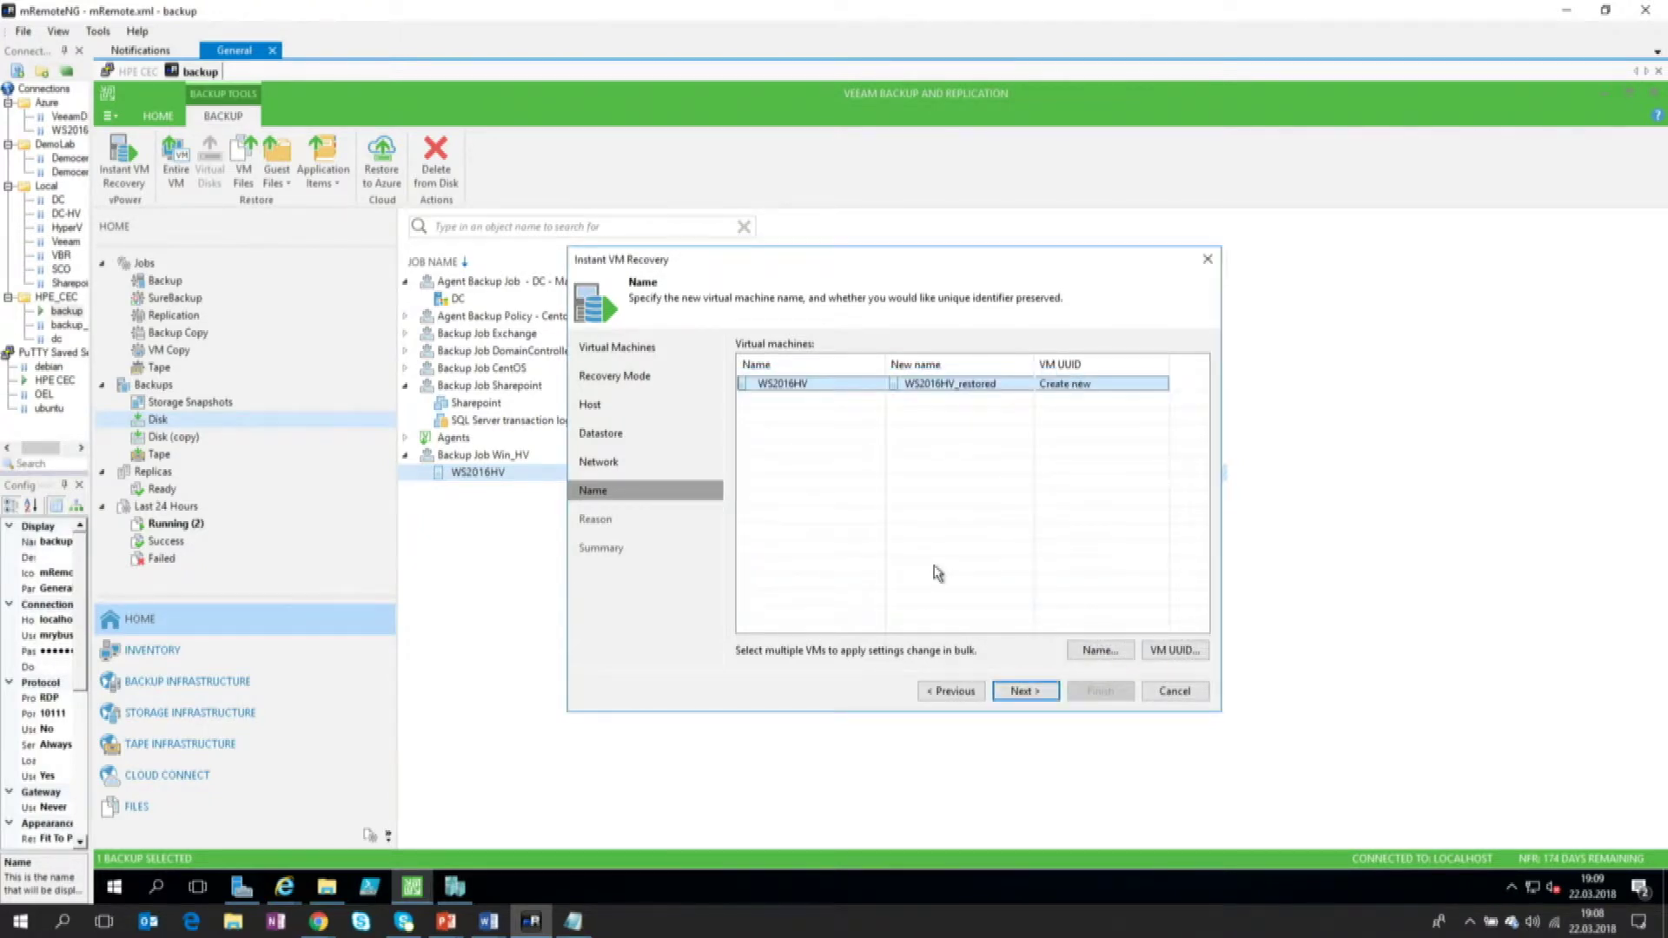
click(1028, 693)
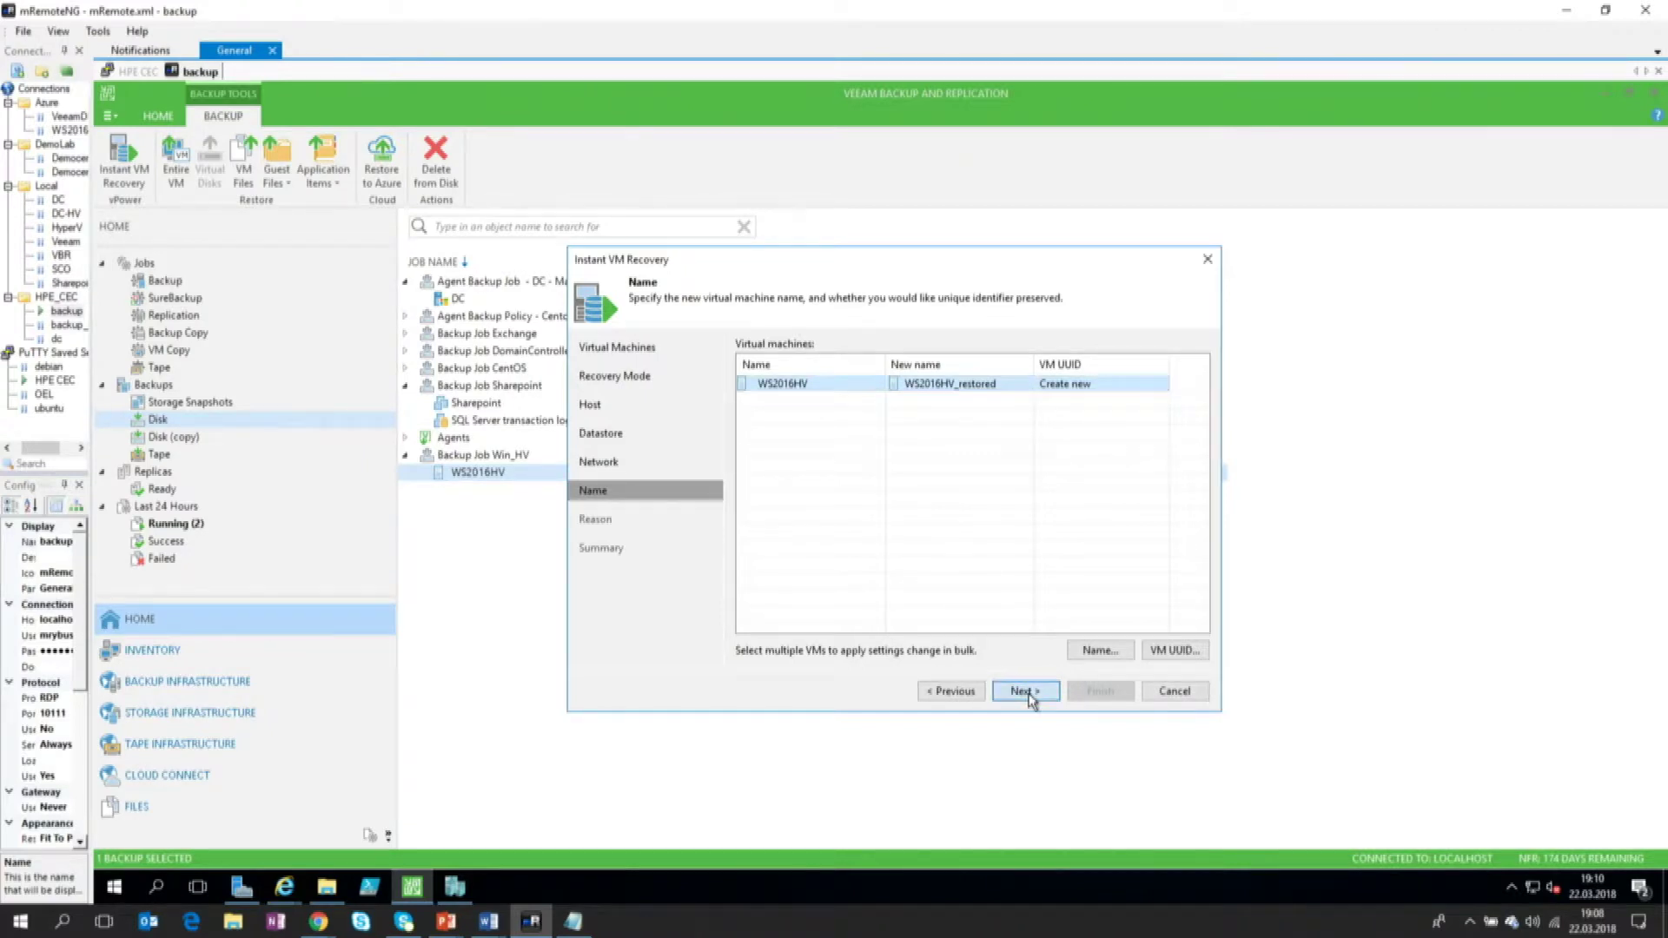
click(1024, 690)
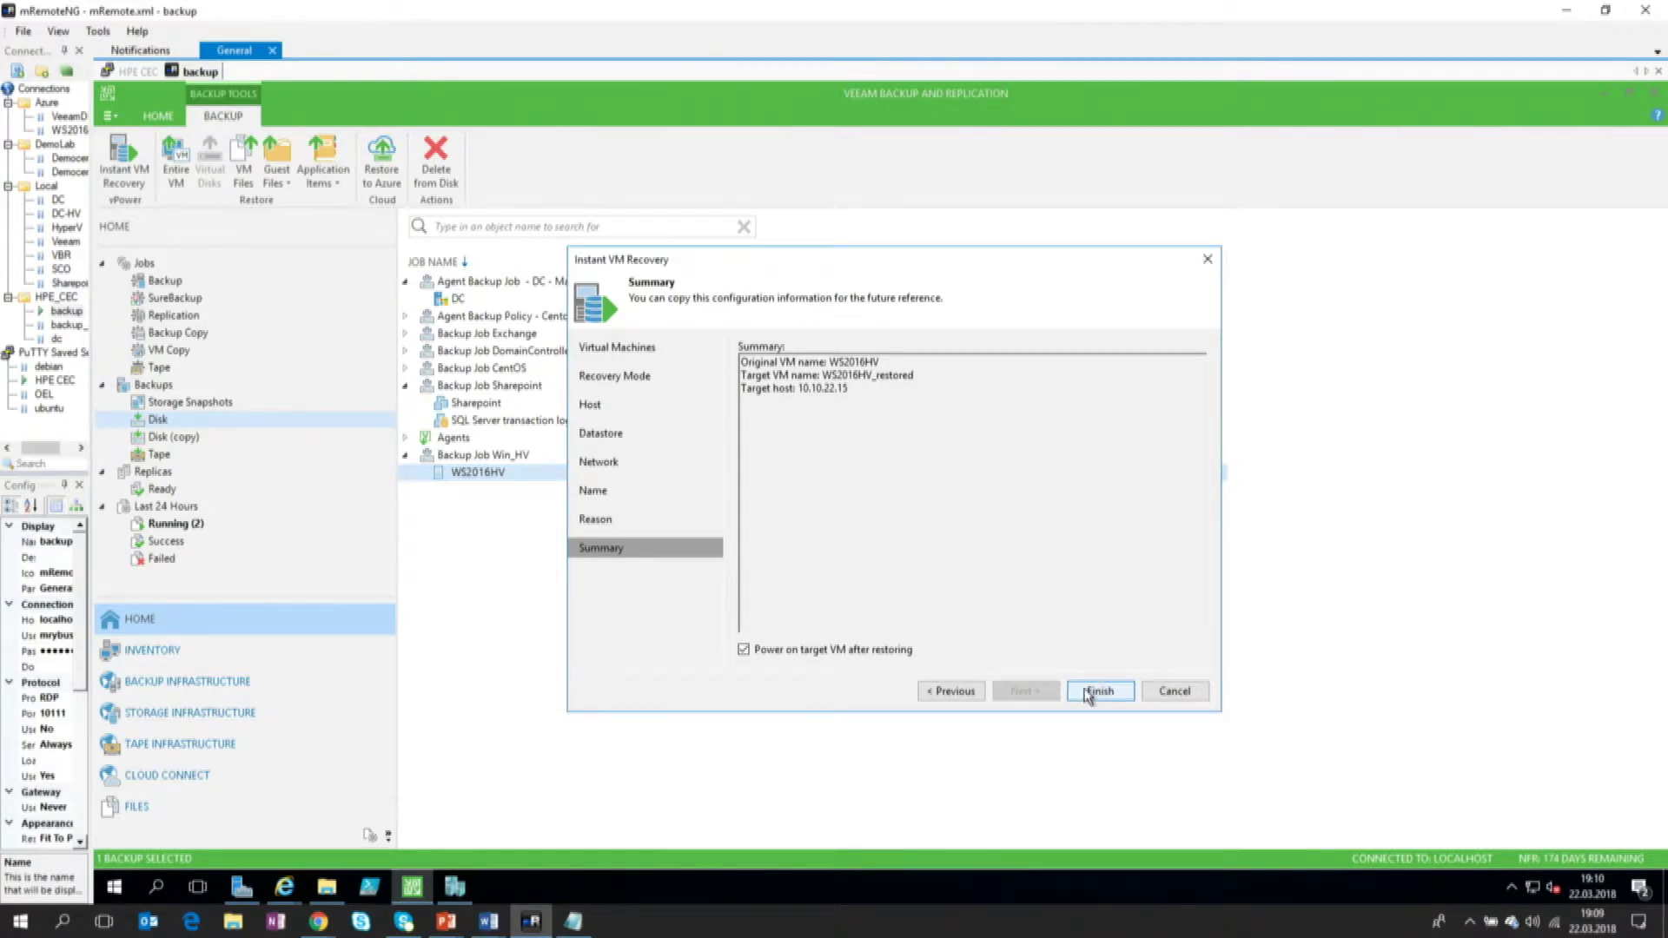
Step: Run the recovery with the target VM powered on after restoring, and place the restore session log beside Hyper-V Manager
click(1098, 691)
drag(912, 315, 402, 337)
click(455, 886)
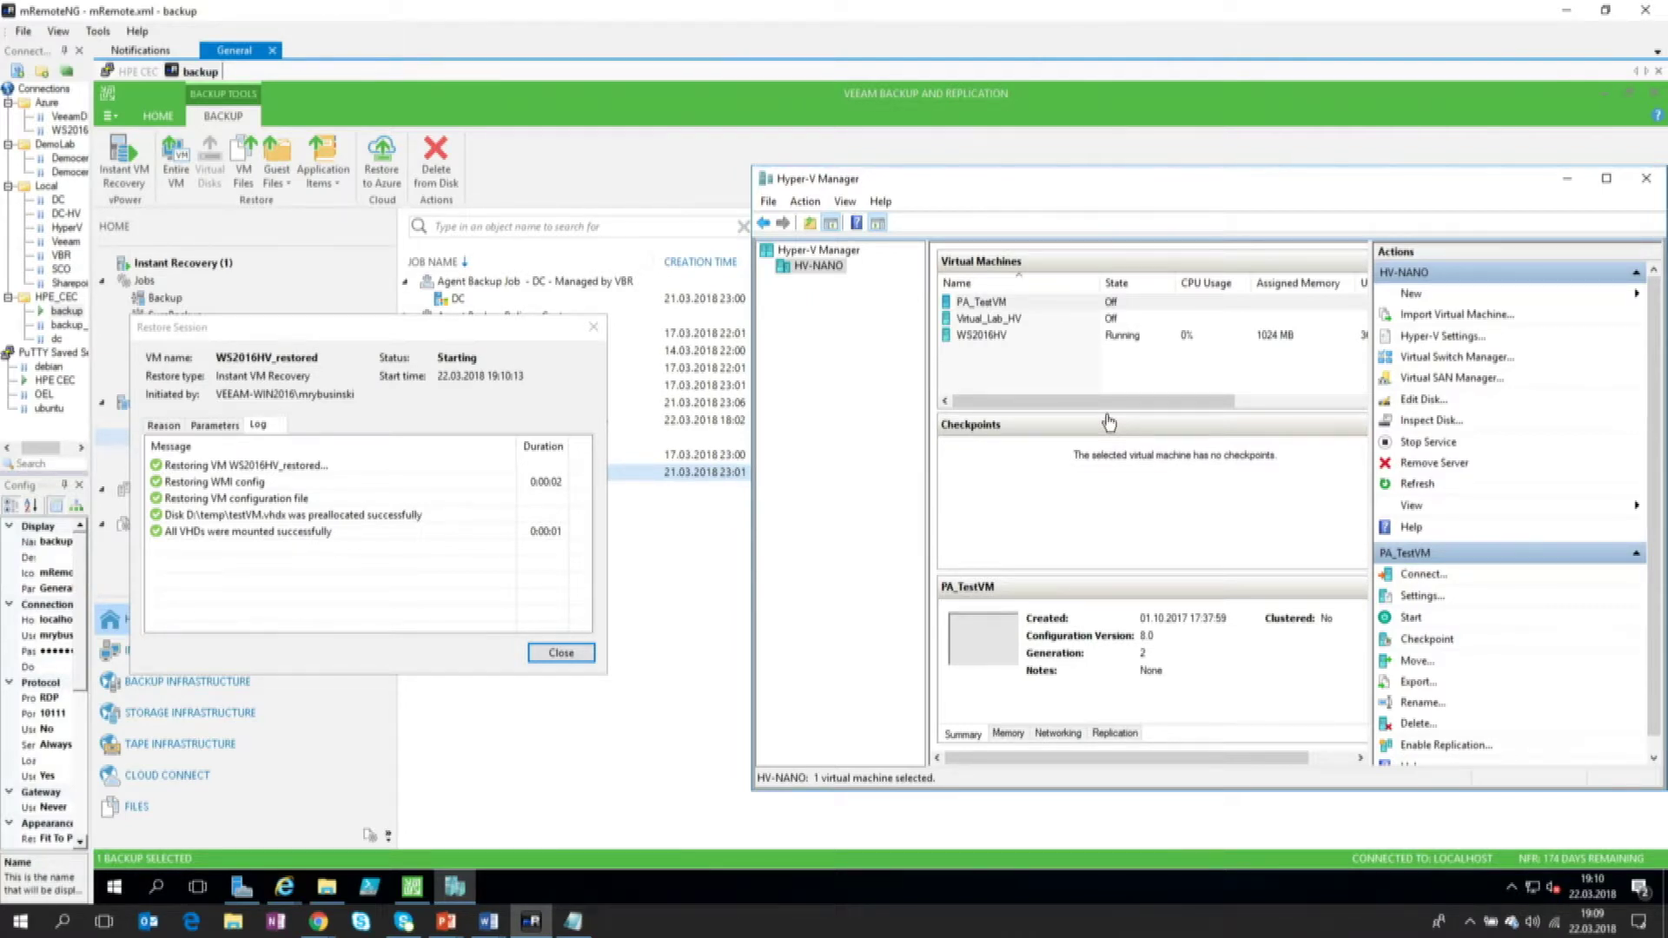
Step: Watch WS2016HV_restored in Hyper-V Manager's virtual machine list and examine the recovery messages in the restore session log
click(1053, 303)
click(1053, 370)
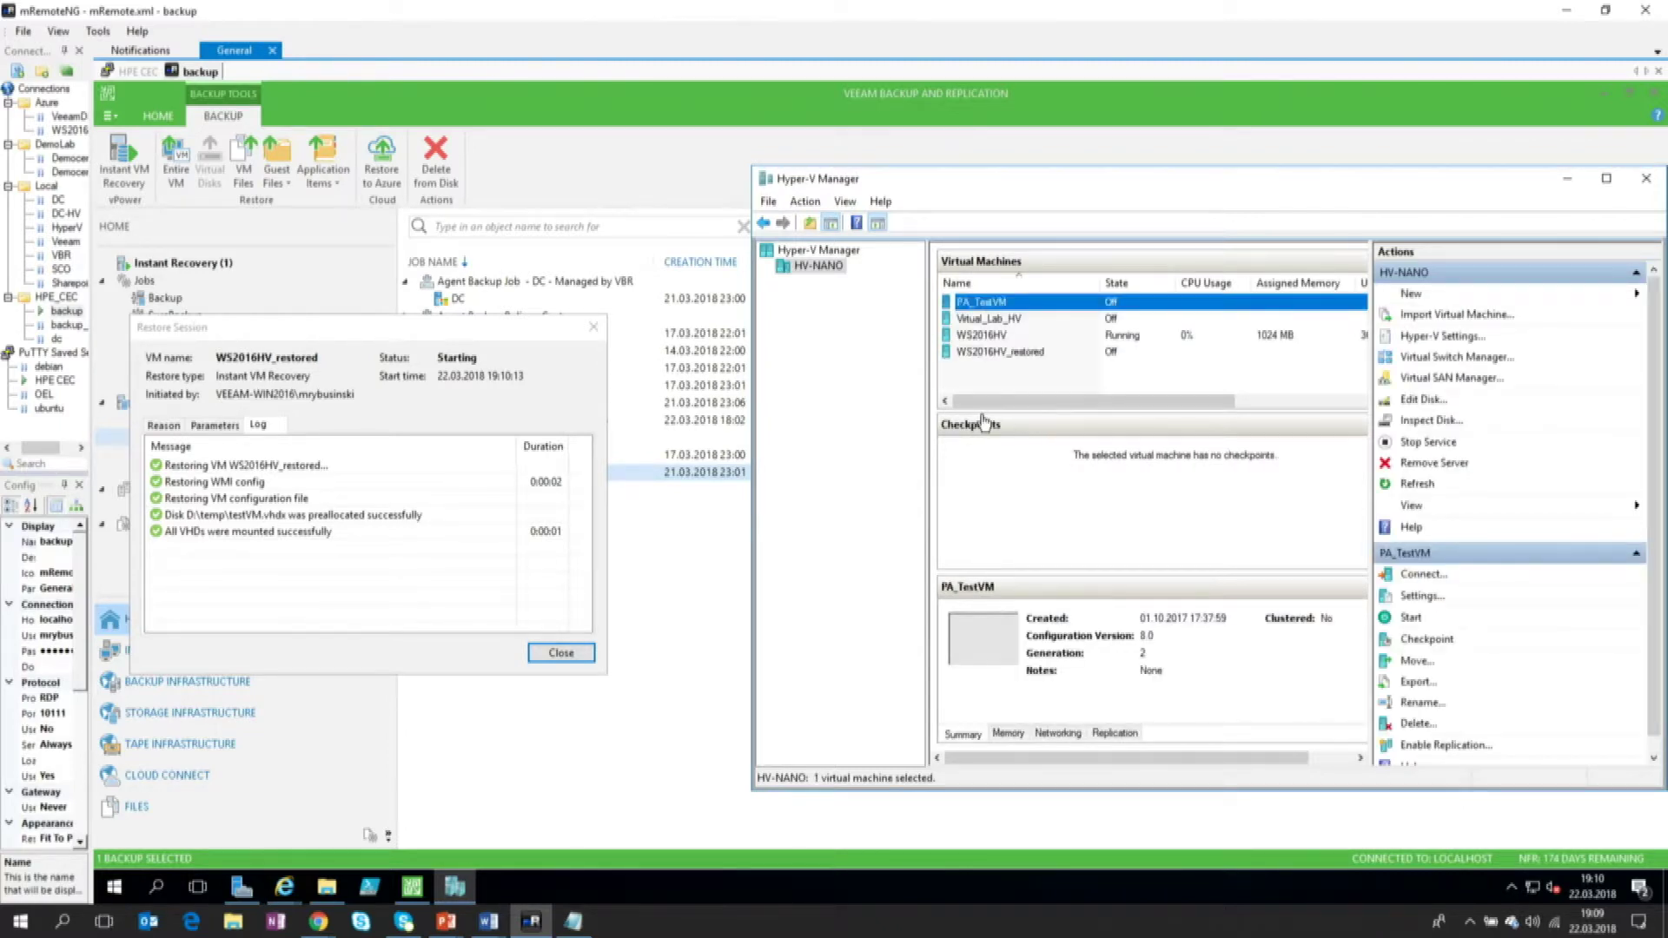
click(1026, 354)
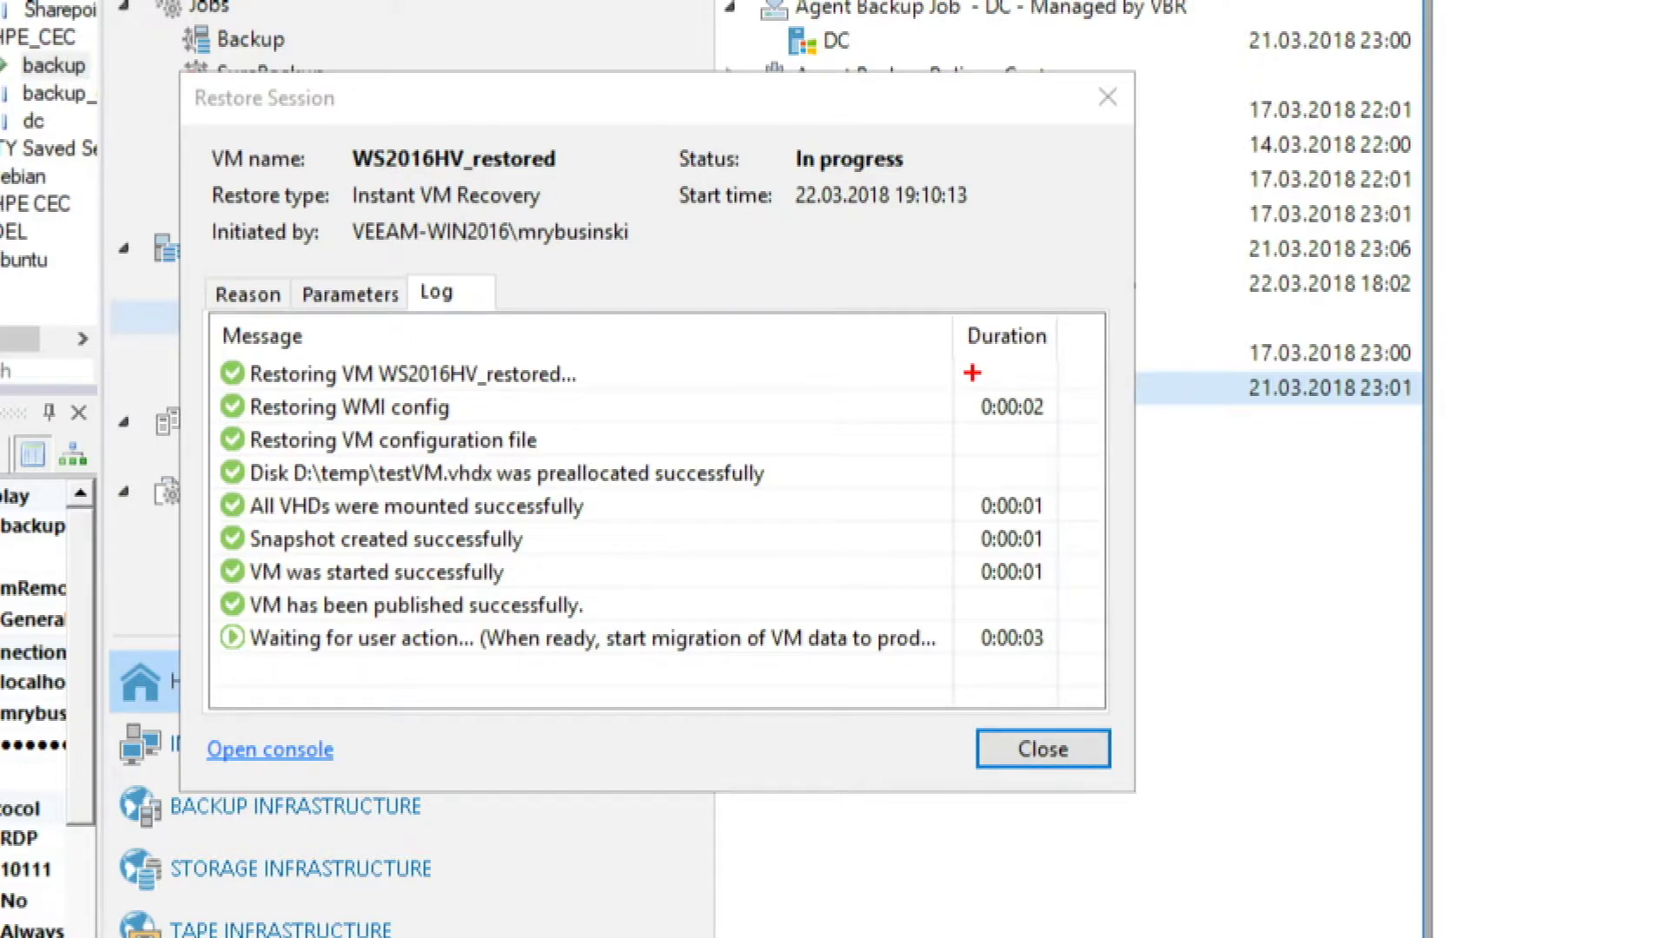
mouse_move(947, 384)
mouse_down()
mouse_move(1060, 526)
mouse_move(1100, 633)
mouse_move(1092, 601)
mouse_up()
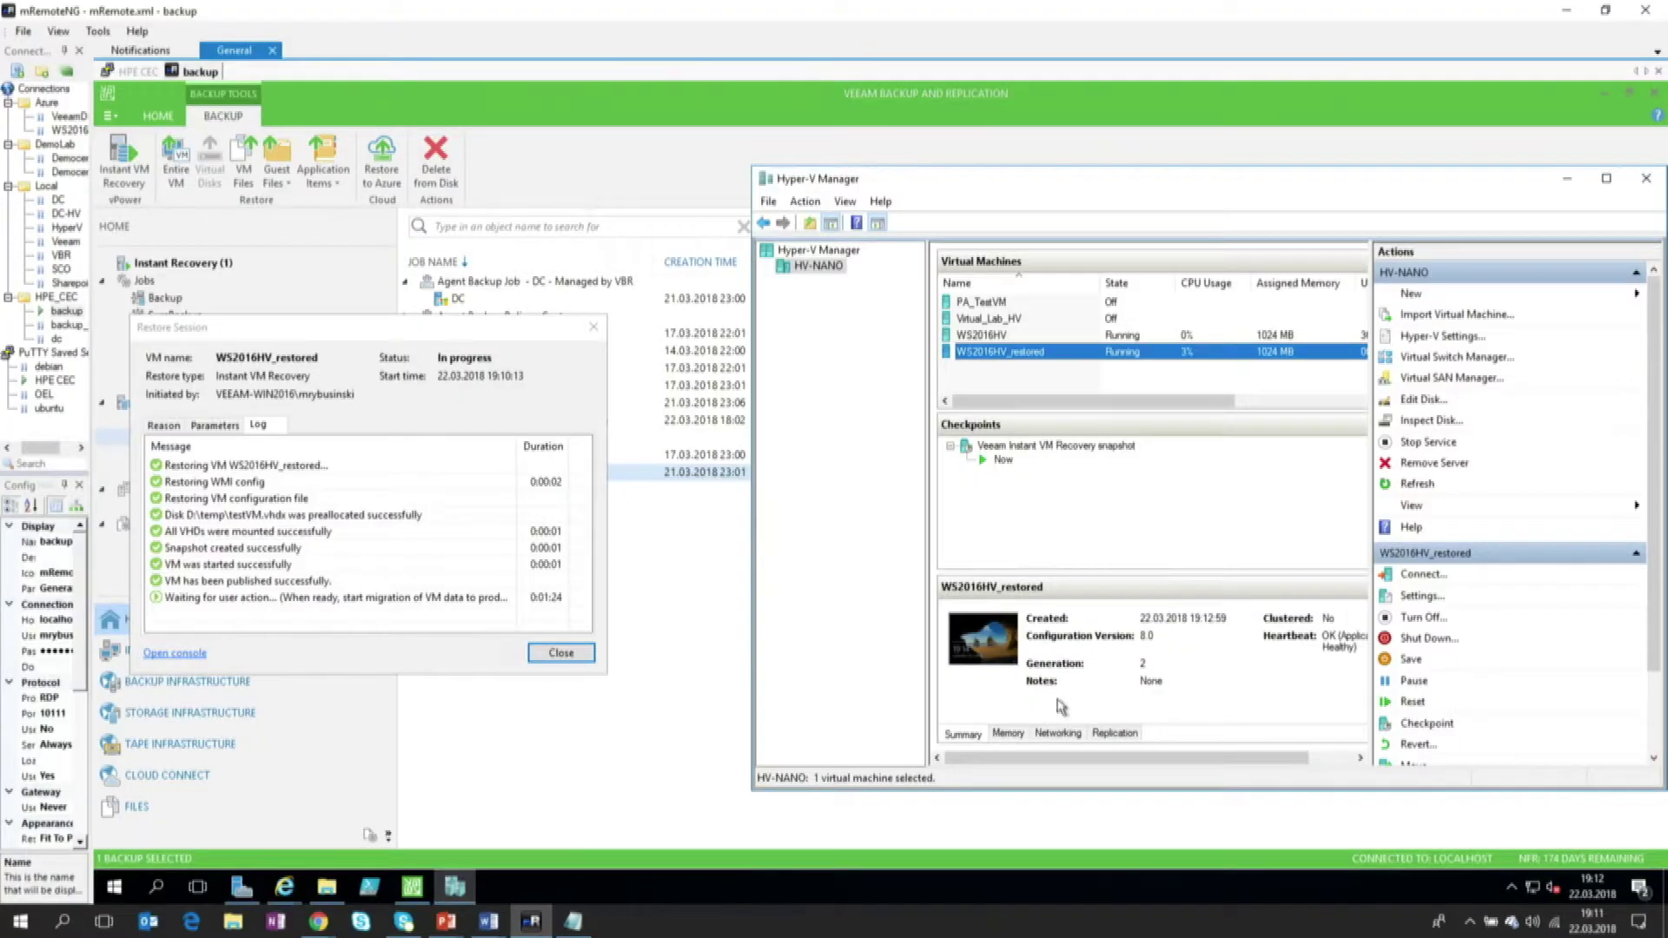
Step: Stop publishing WS2016HV_restored from the list of active instant recoveries and switch back to Hyper-V Manager
click(556, 653)
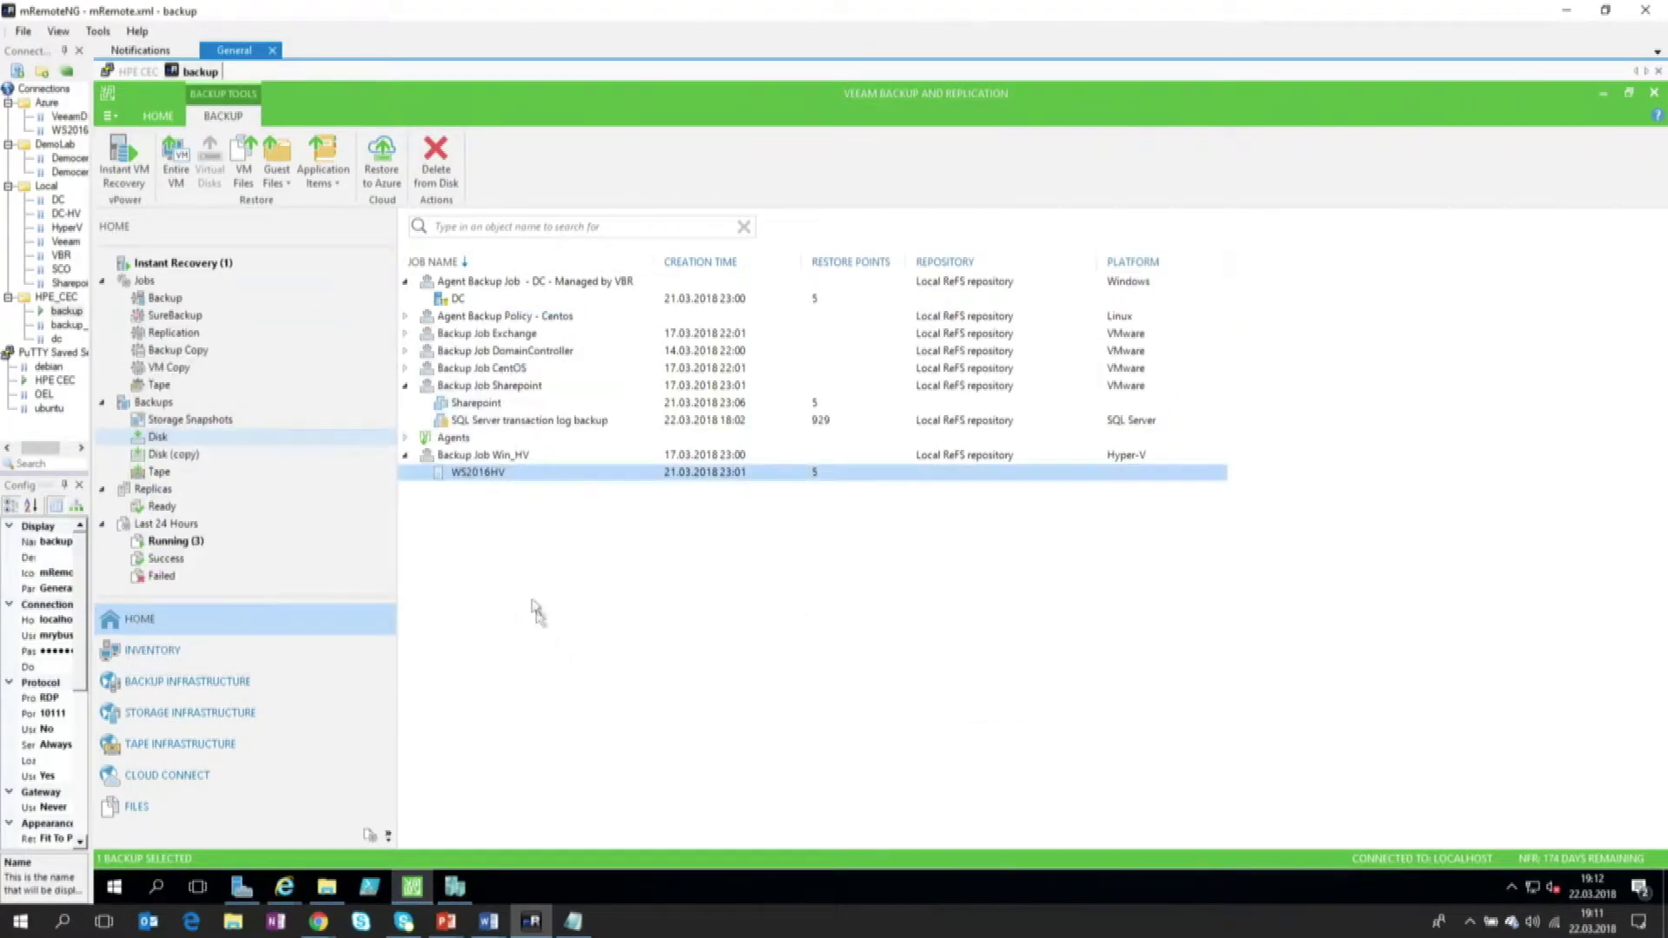
click(176, 262)
right_click(483, 244)
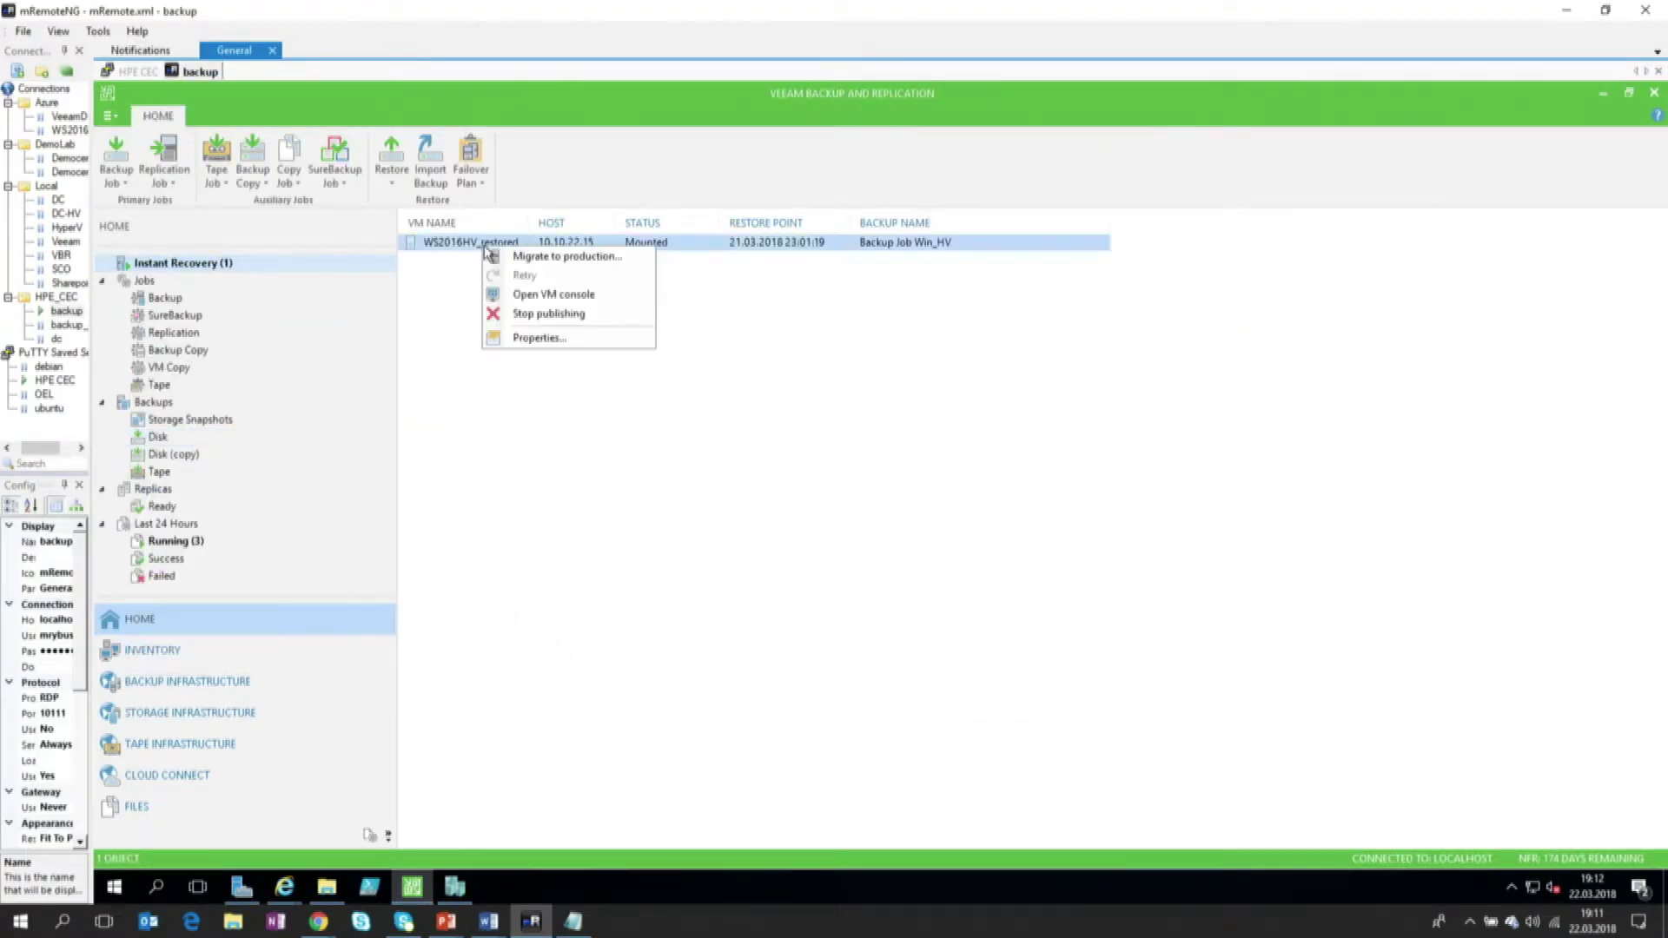
click(563, 315)
click(872, 554)
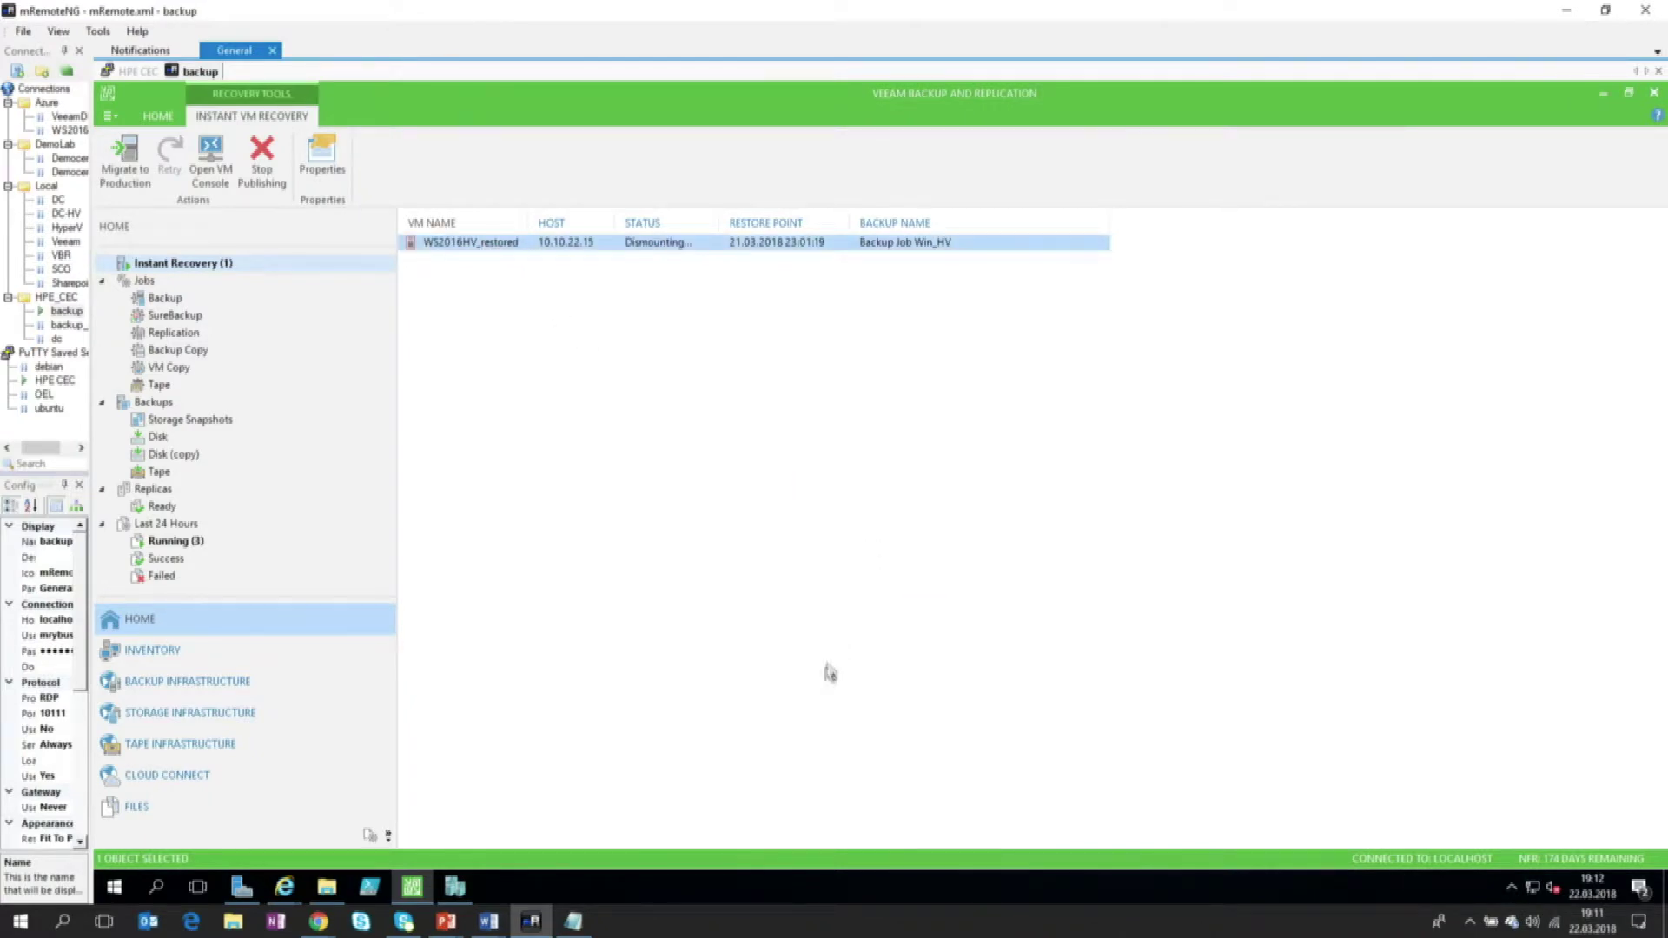
click(454, 886)
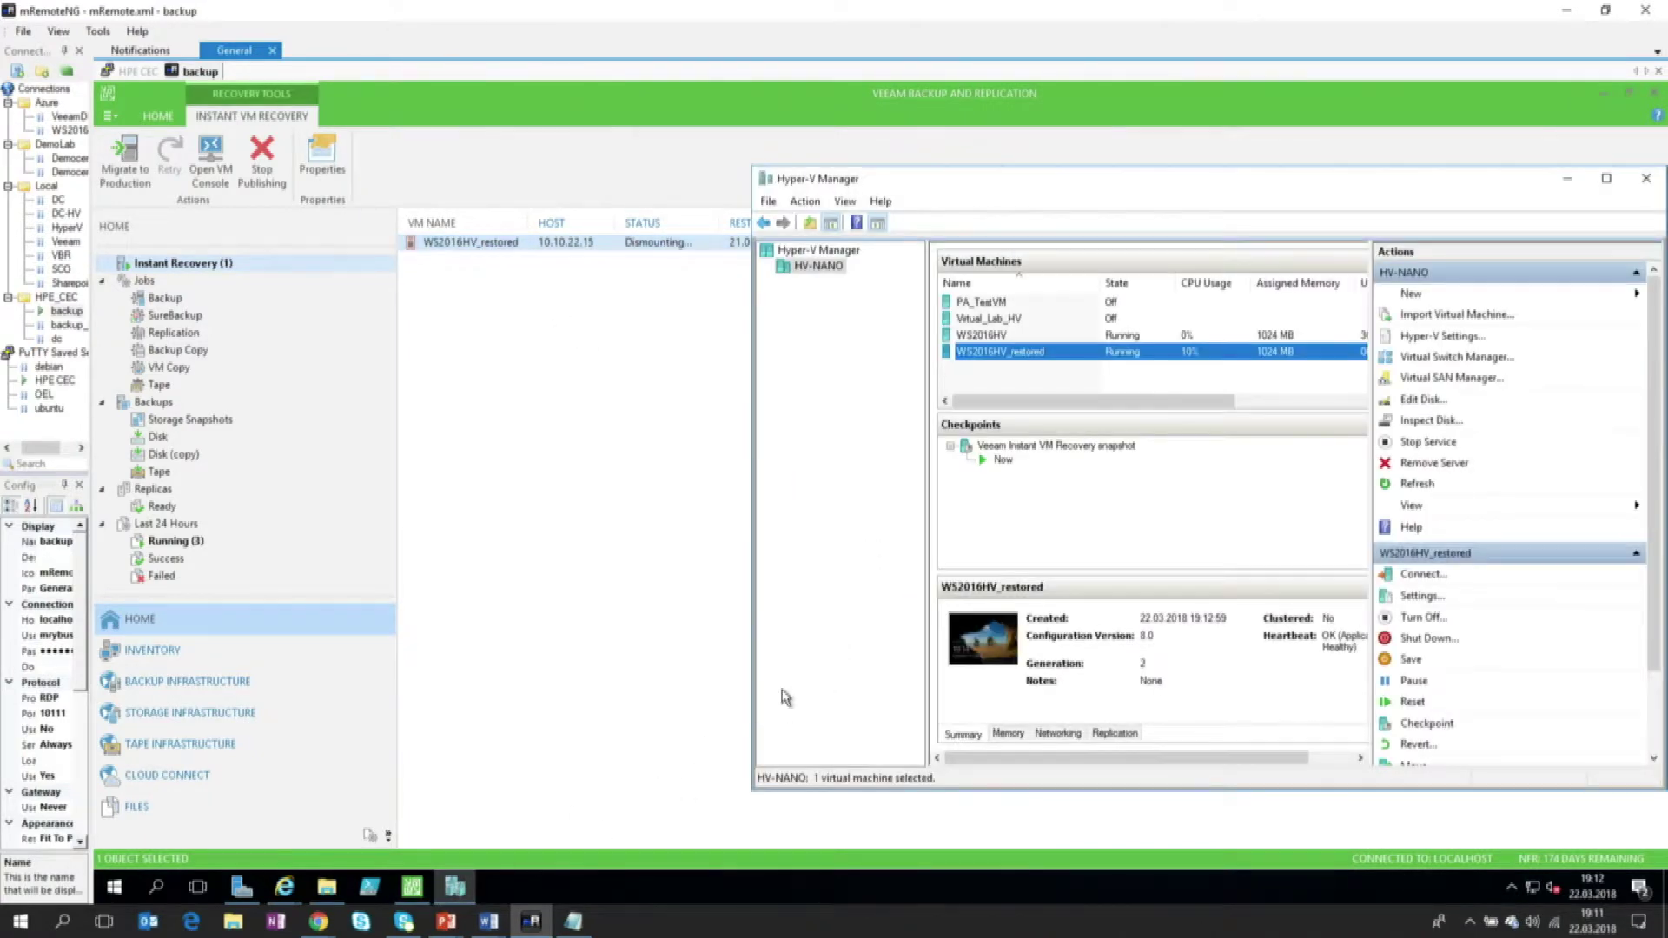